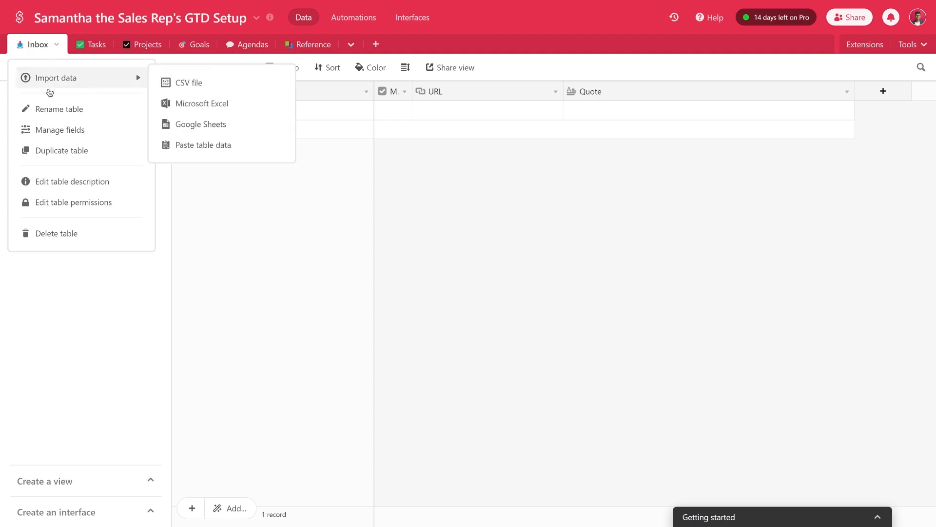
# Open the Inbox table's name settings and save them with the name Inbox
pyautogui.click(51, 108)
pyautogui.click(89, 78)
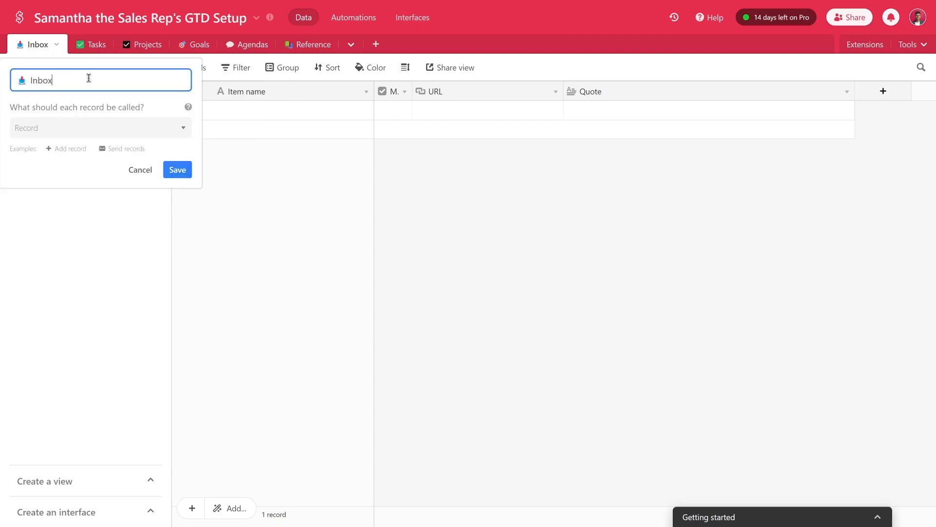
pyautogui.moveTo(92, 78); pyautogui.dragTo(5, 83)
pyautogui.click(32, 78)
pyautogui.click(177, 170)
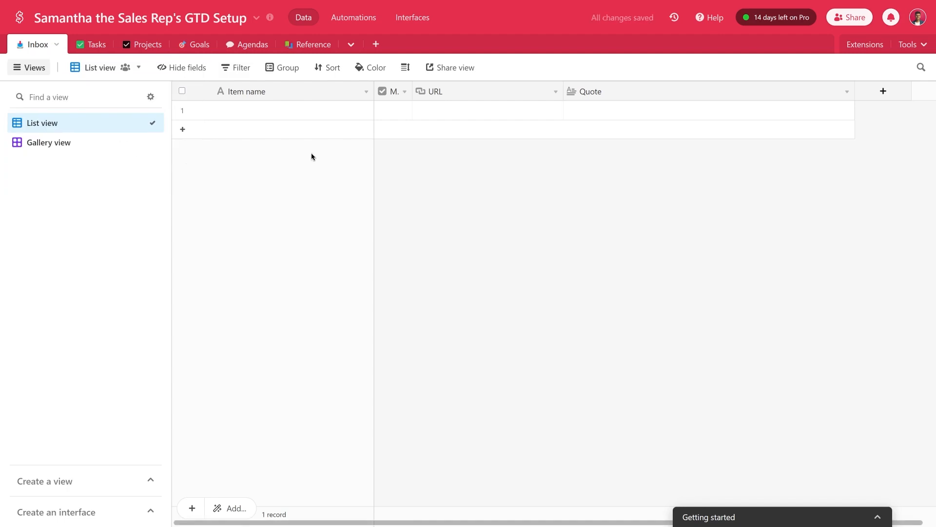
# Examine the Item name field's configuration and close it without saving
pyautogui.click(300, 96)
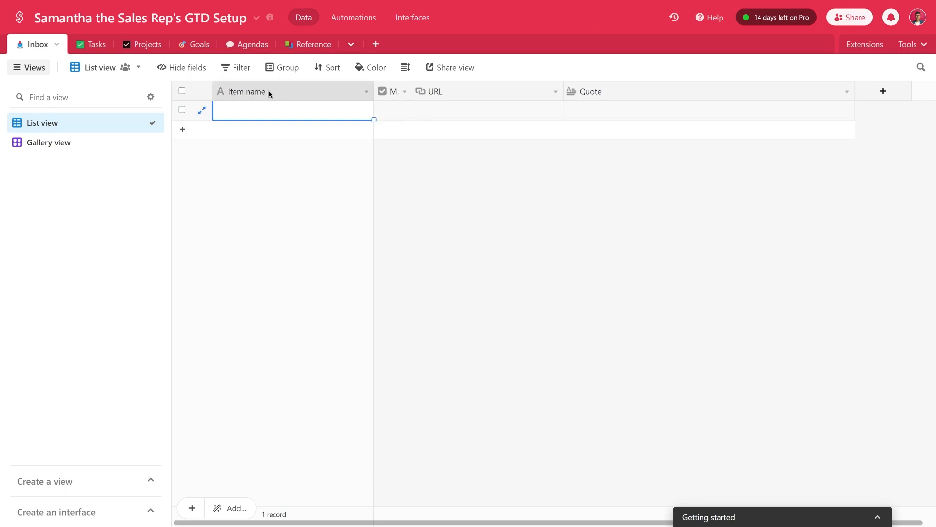
pyautogui.click(368, 94)
pyautogui.click(340, 117)
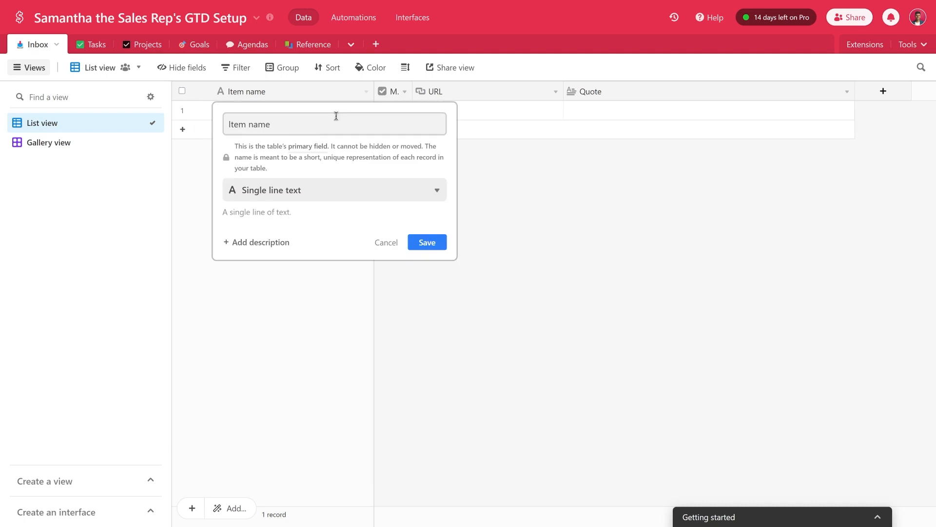
pyautogui.click(379, 242)
pyautogui.click(255, 112)
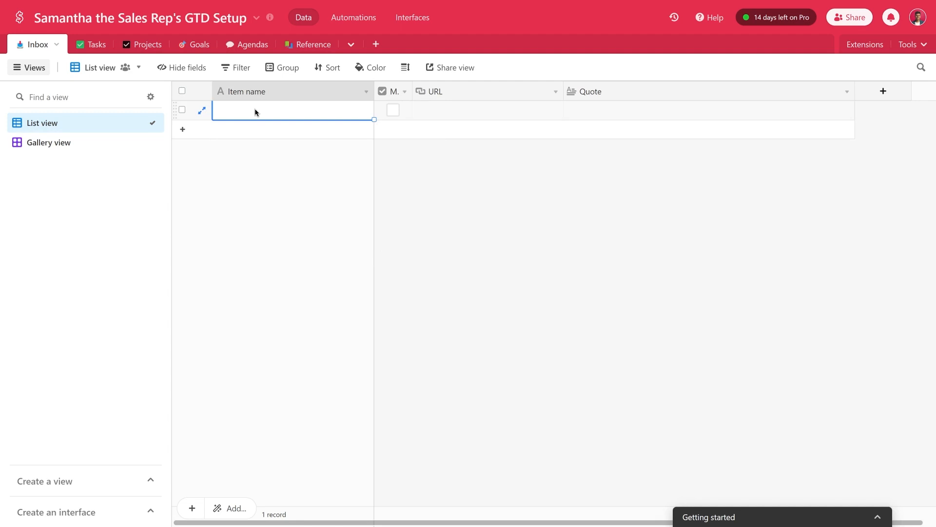
# Examine the configuration of the checkbox field beside Item name and close it without saving
pyautogui.click(396, 113)
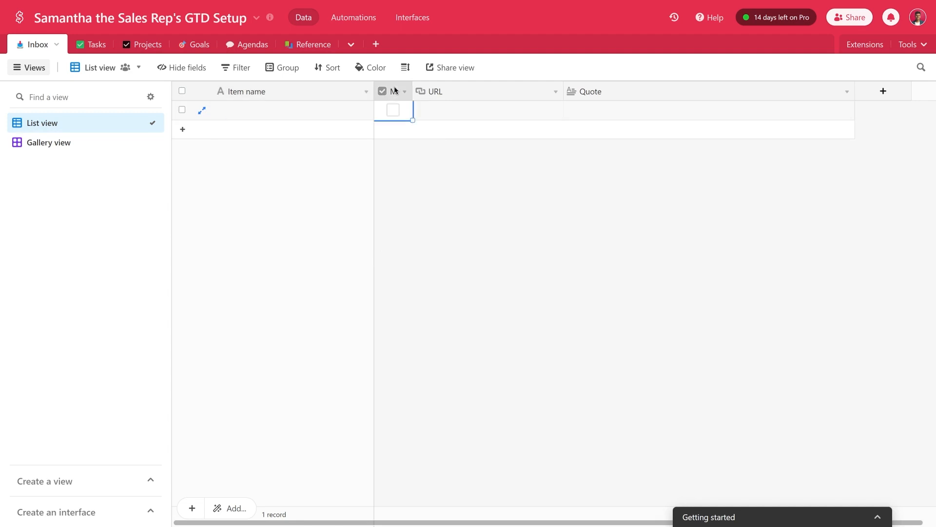
pyautogui.click(405, 92)
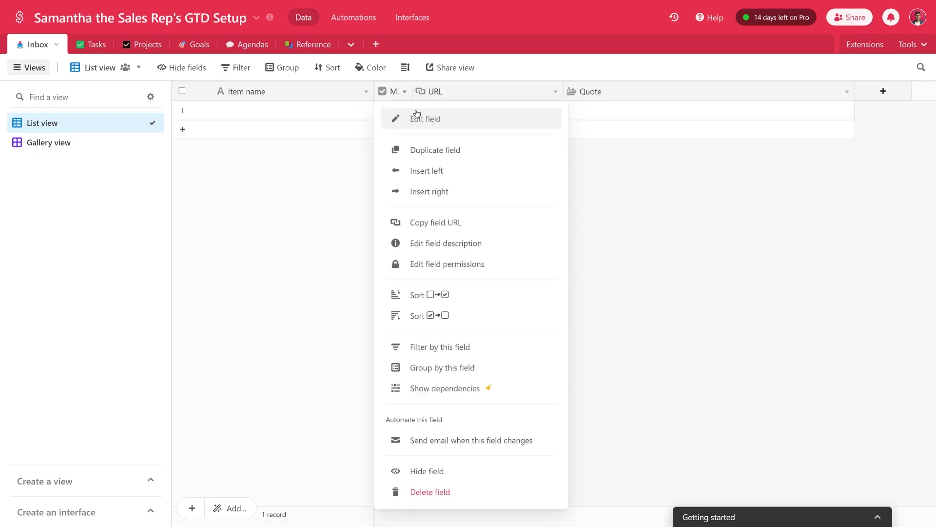
pyautogui.click(416, 115)
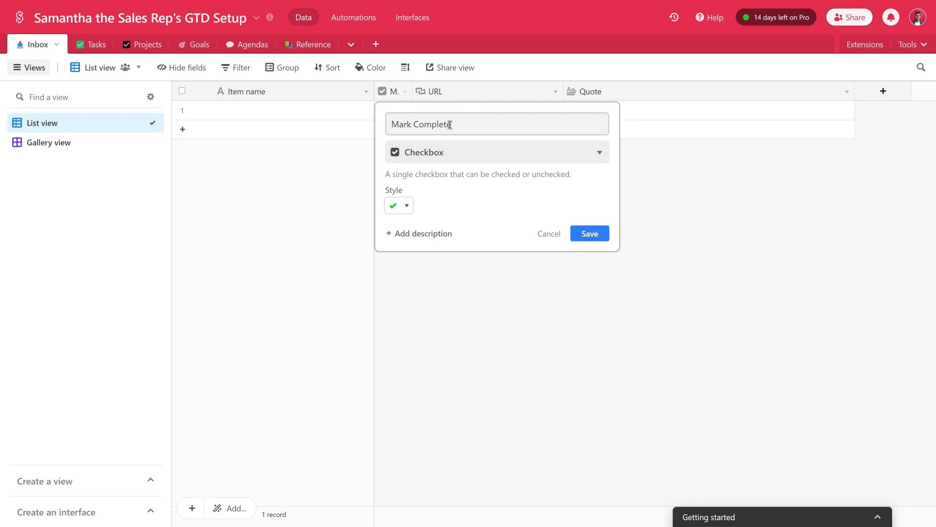
pyautogui.click(546, 235)
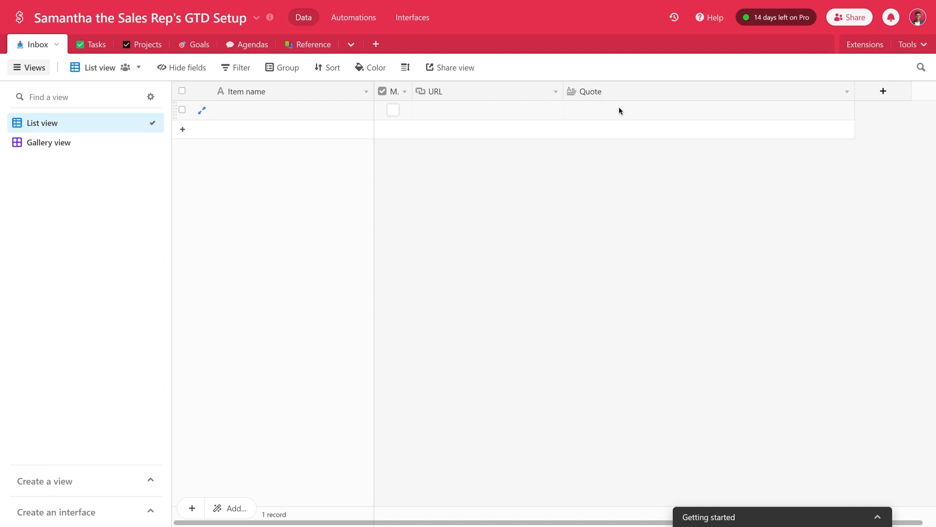
# Show the base's extensions, search the extension marketplace for "web clipper", and close the marketplace
pyautogui.click(873, 47)
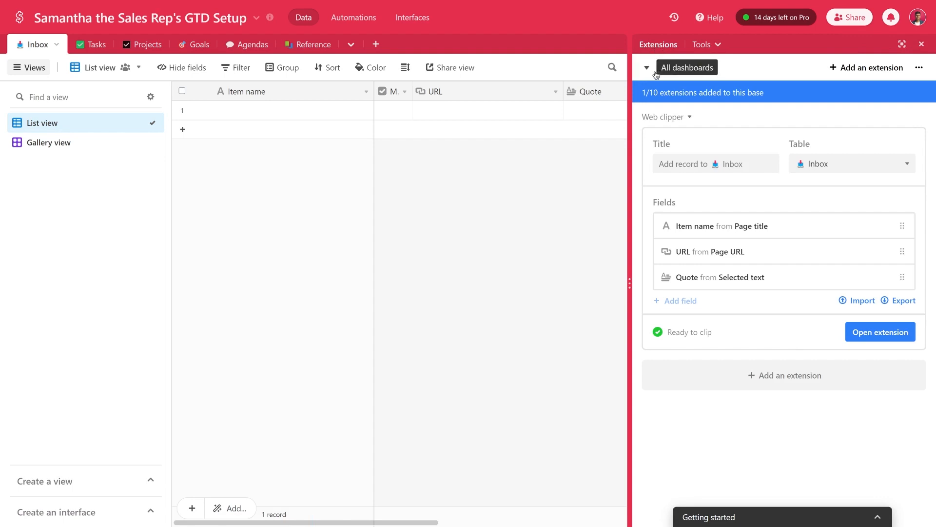
pyautogui.click(837, 69)
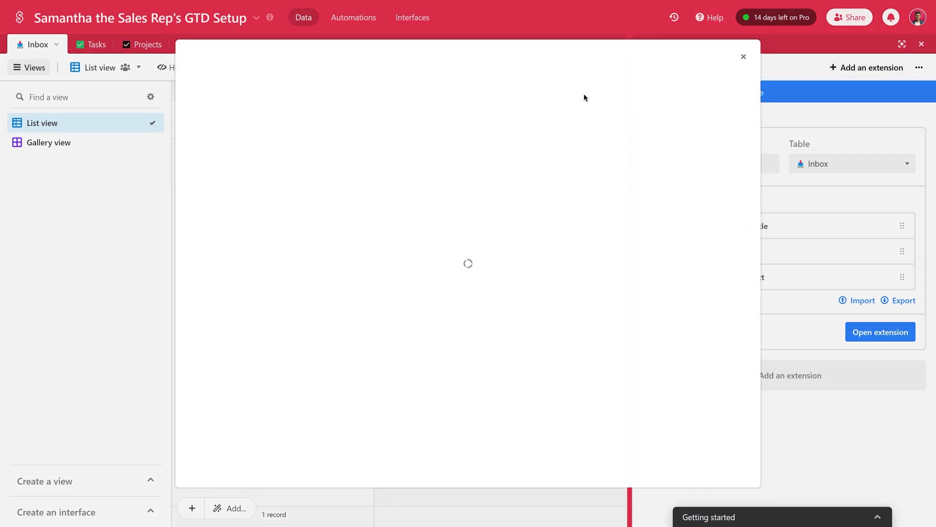
pyautogui.click(624, 89)
pyautogui.write('web')
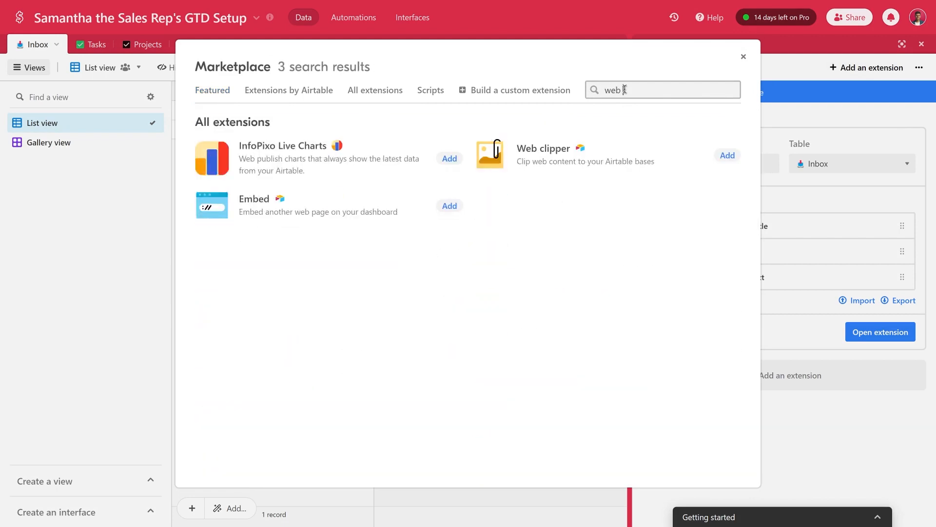
pyautogui.write(' clipper')
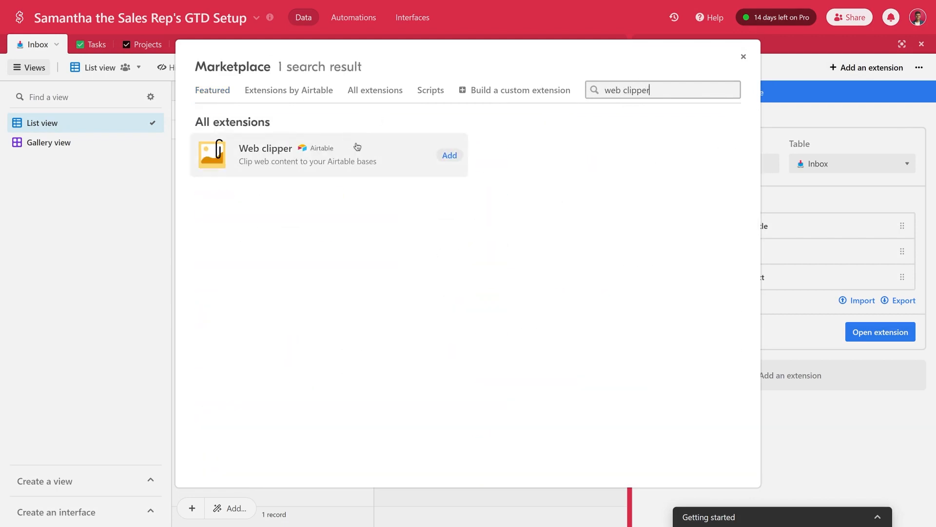
pyautogui.click(745, 58)
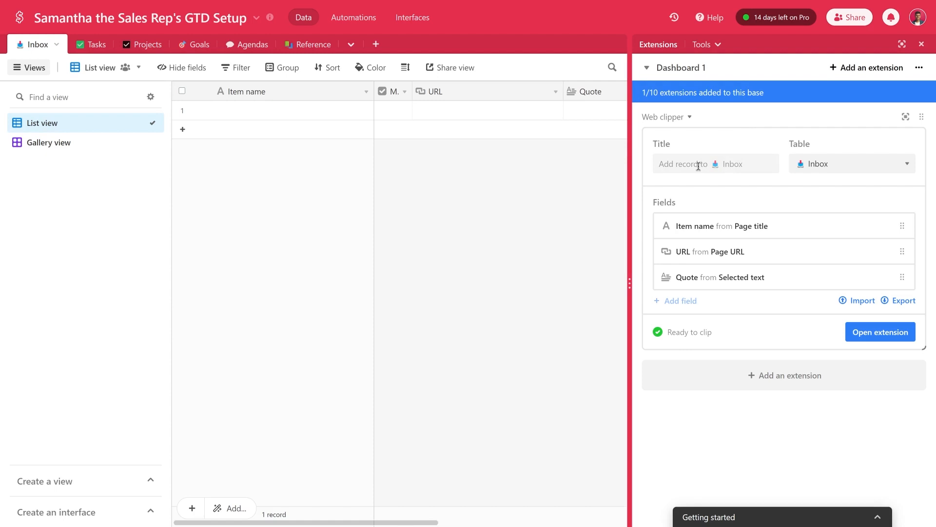
# Examine the Web clipper extension's title, target table and field mappings
pyautogui.click(749, 166)
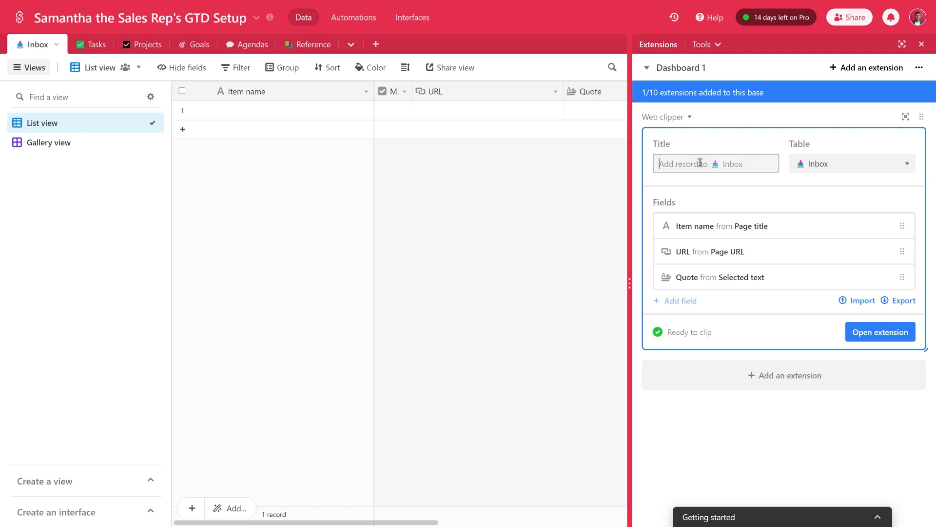
pyautogui.click(843, 168)
pyautogui.click(775, 161)
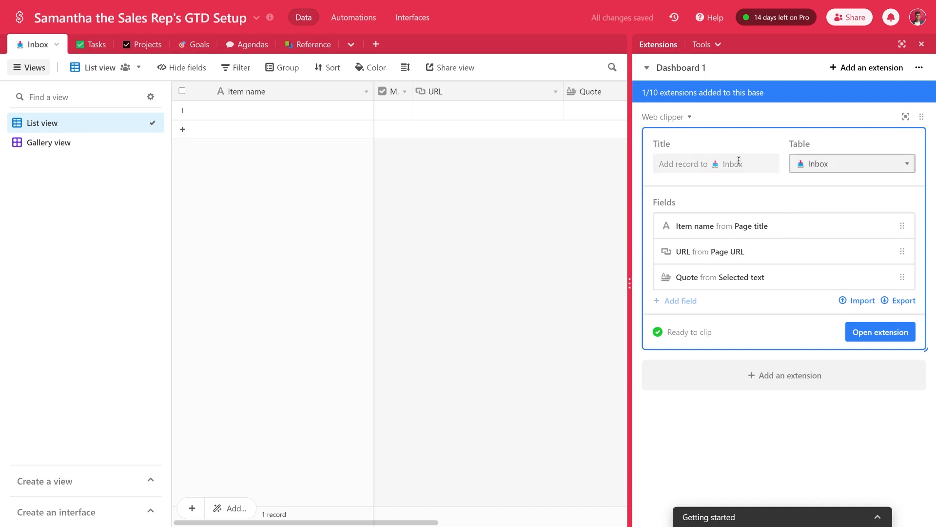
pyautogui.click(690, 161)
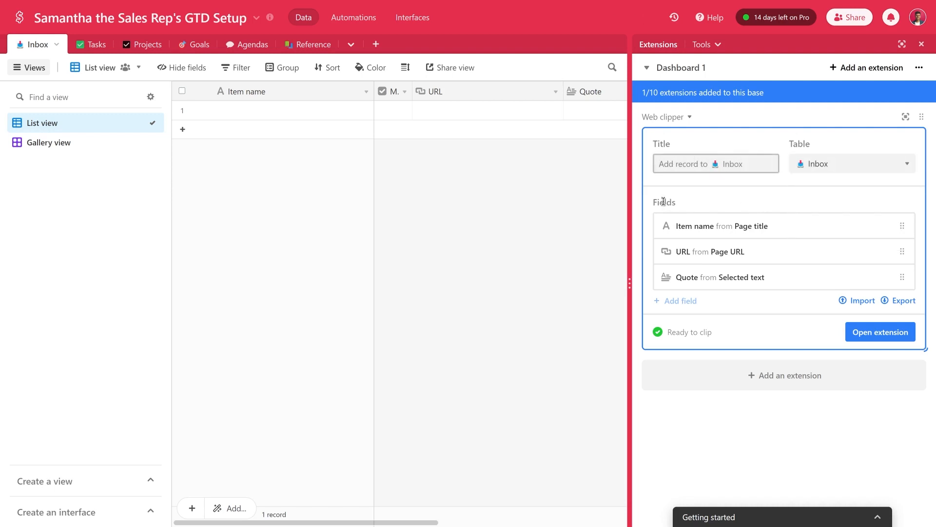
pyautogui.moveTo(652, 201); pyautogui.dragTo(696, 205)
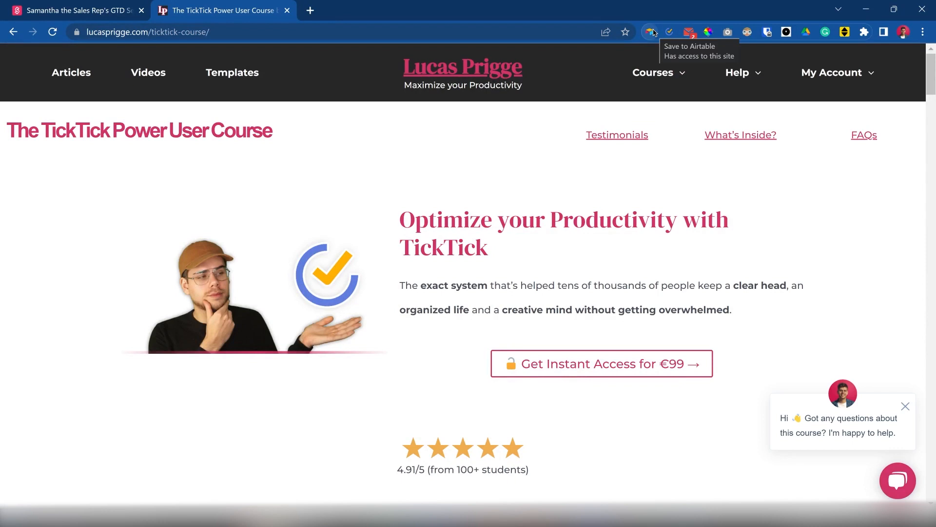
# Clip the TickTick Power User Course page to the Inbox table with an empty quote, and show the record in Airtable
pyautogui.click(652, 32)
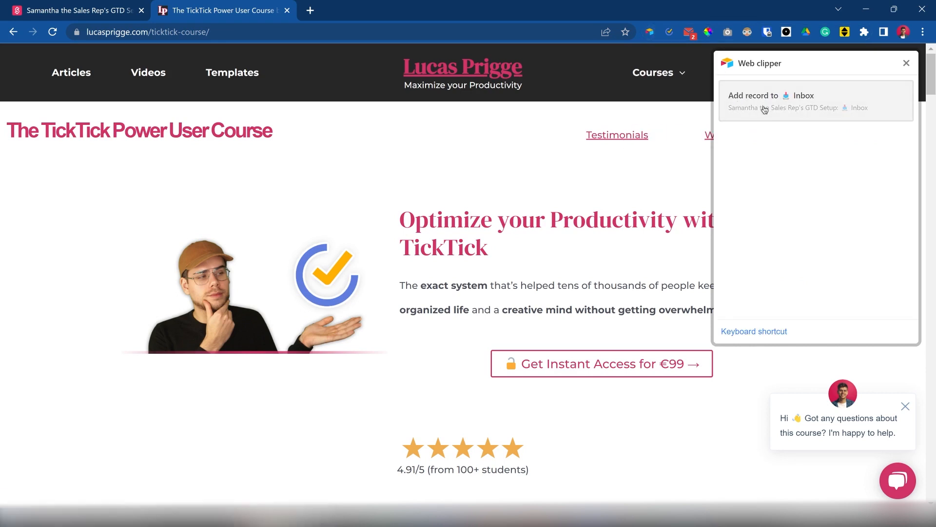
pyautogui.click(769, 111)
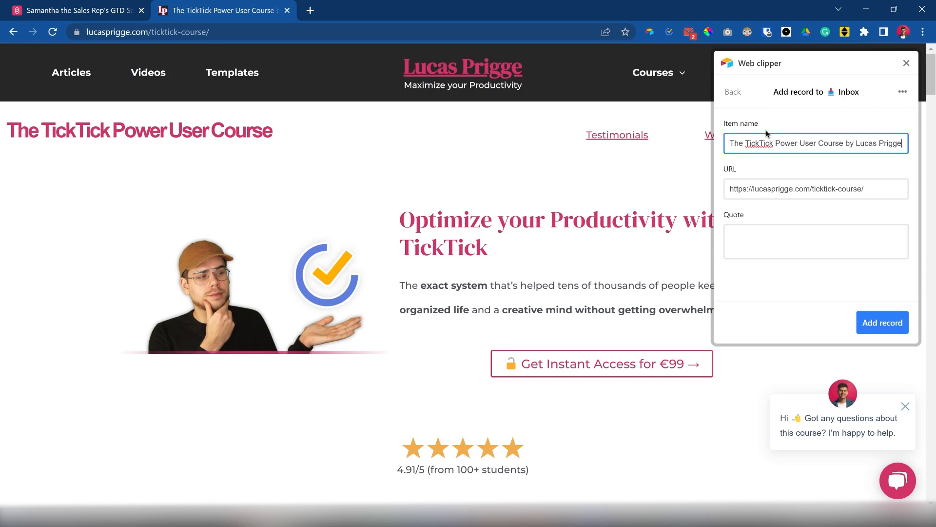
pyautogui.moveTo(733, 144); pyautogui.dragTo(893, 144)
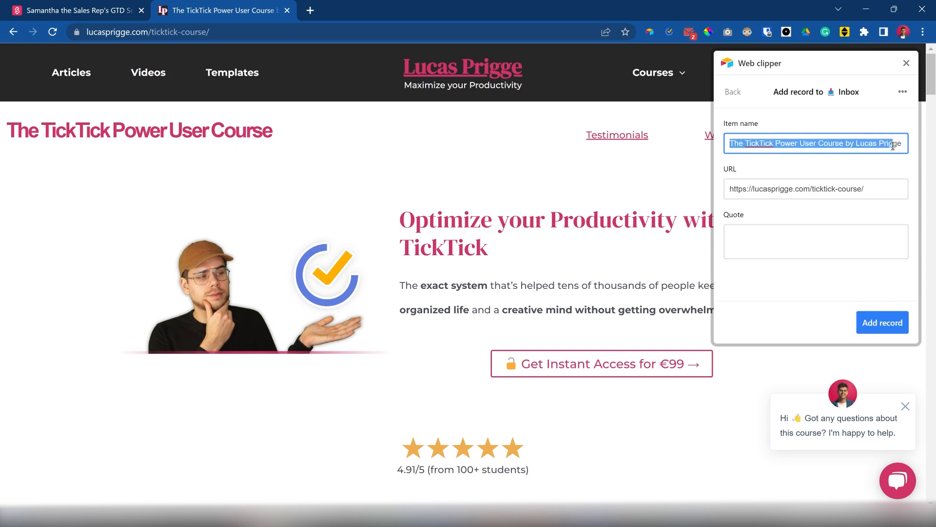
pyautogui.moveTo(875, 189); pyautogui.dragTo(711, 197)
pyautogui.click(766, 238)
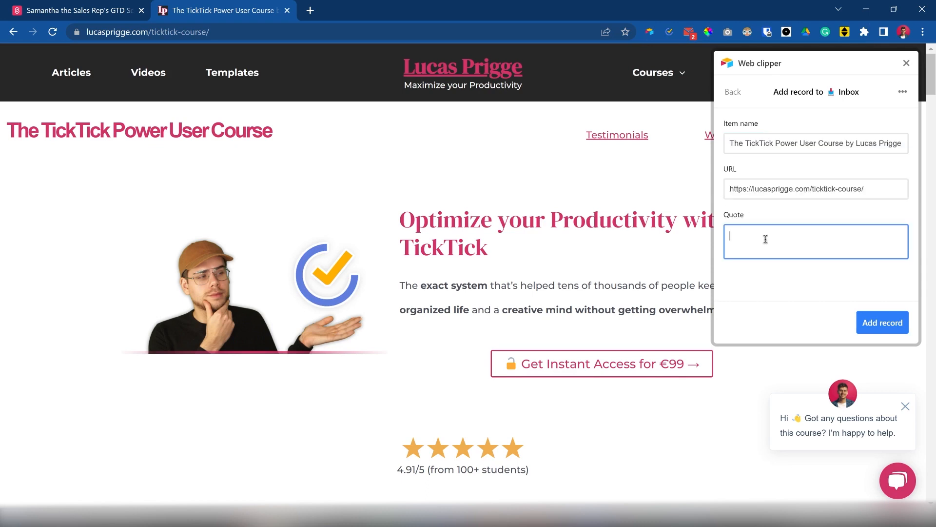
pyautogui.click(872, 324)
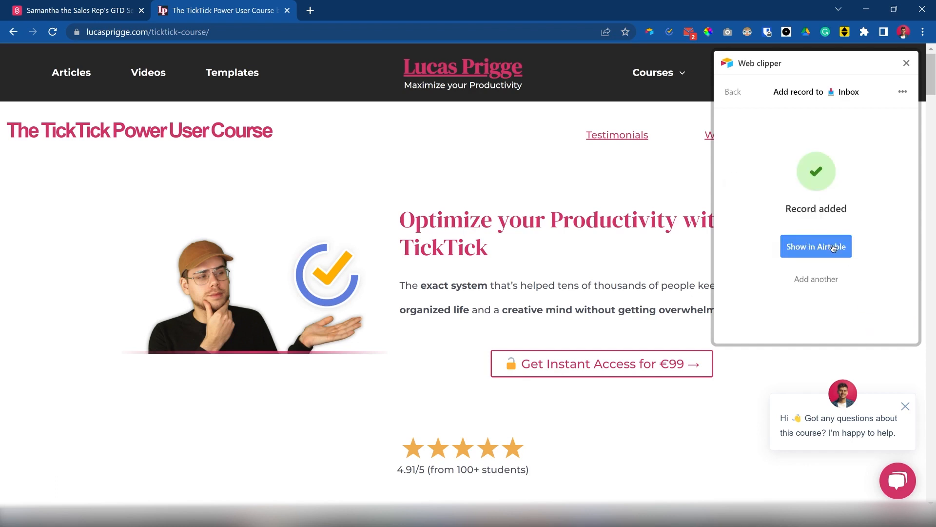
pyautogui.click(809, 245)
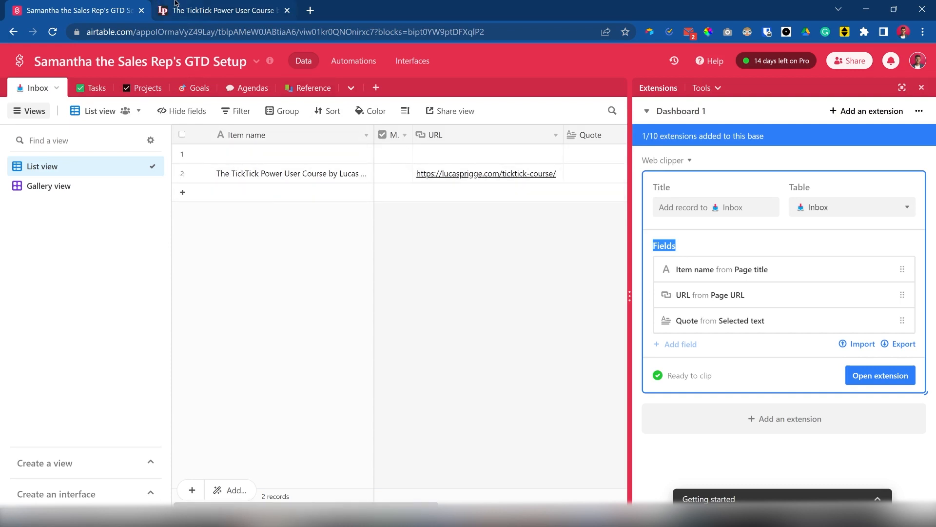
# Clip the TickTick course page to Inbox again with the paragraph under its heading as the quote, and view that quote in the table
pyautogui.click(218, 15)
pyautogui.click(906, 64)
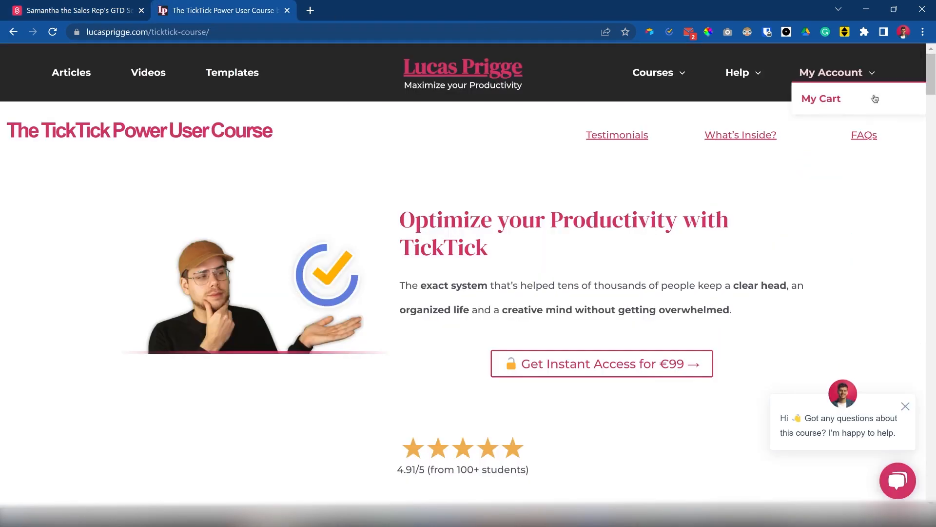
pyautogui.moveTo(738, 312); pyautogui.dragTo(399, 288)
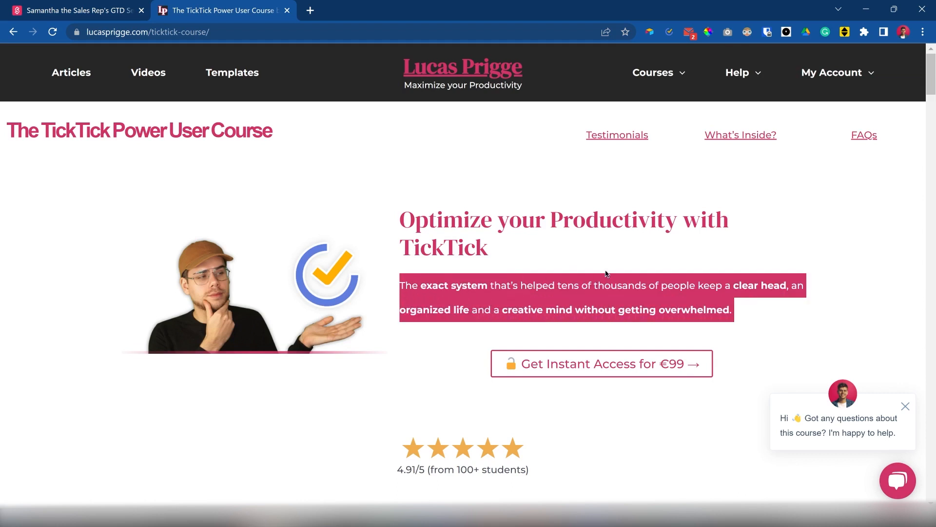
pyautogui.click(650, 32)
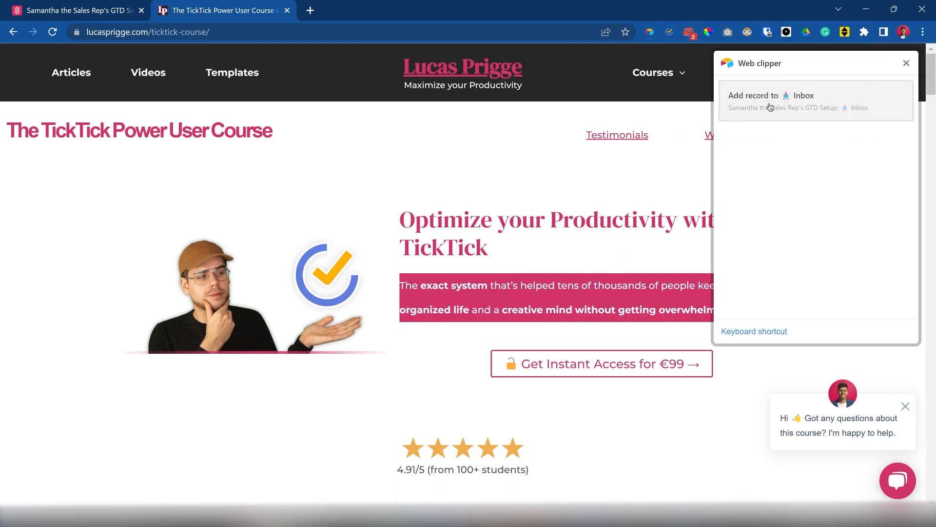
pyautogui.click(780, 109)
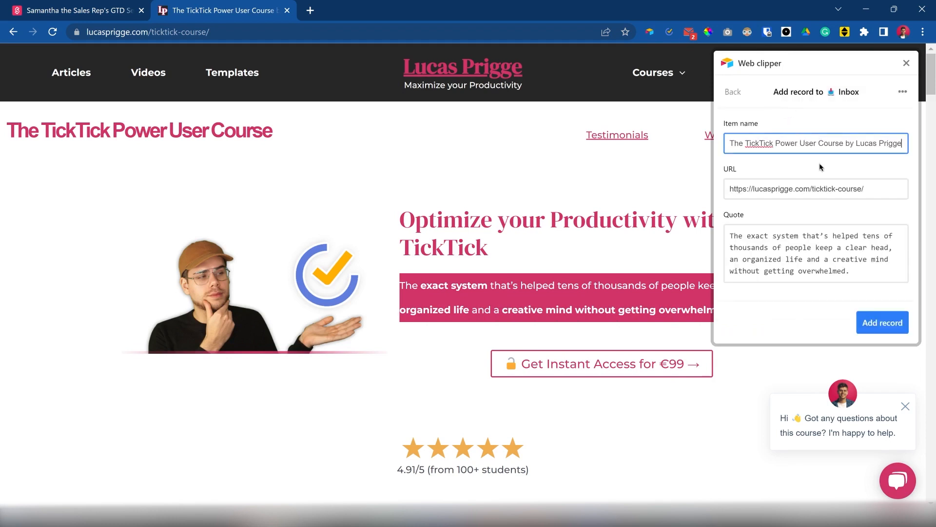
pyautogui.moveTo(860, 271); pyautogui.dragTo(725, 239)
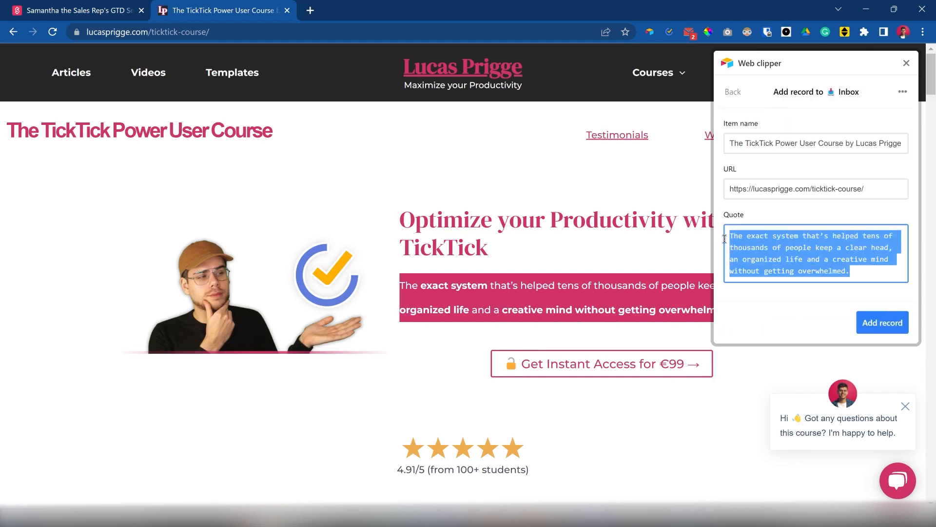
pyautogui.click(876, 319)
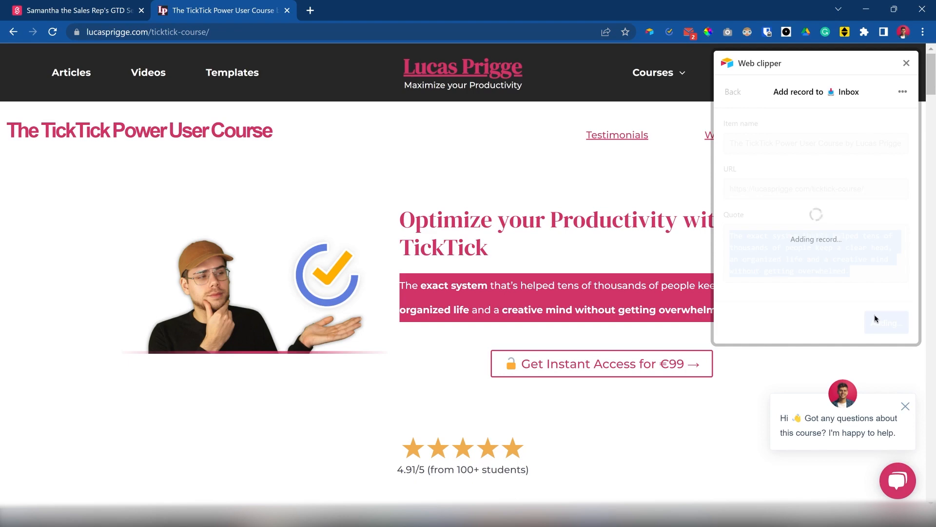
pyautogui.click(98, 9)
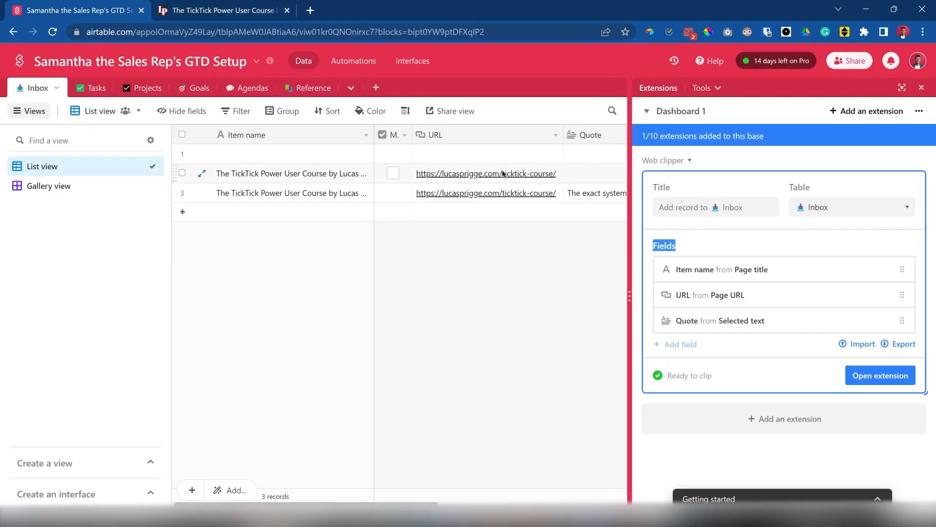
pyautogui.click(592, 195)
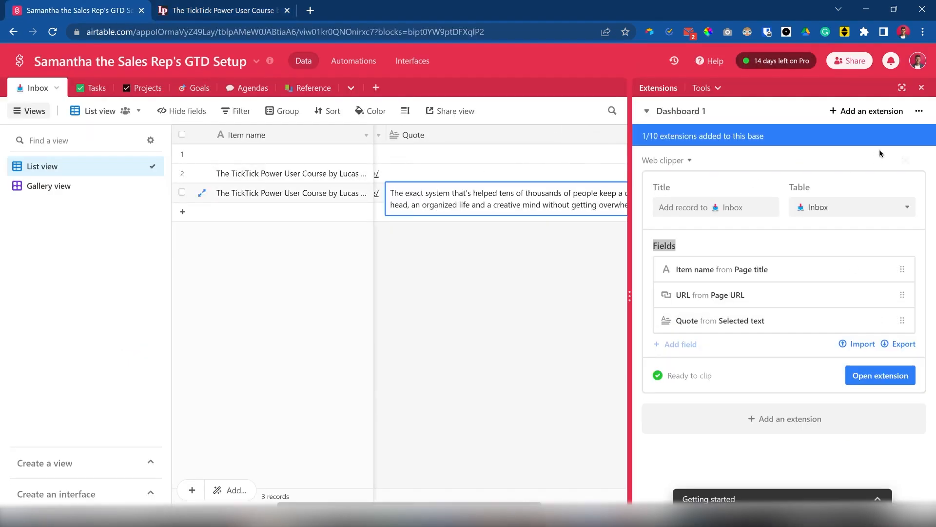
# Close the extensions area and show the view types that can be created for the Inbox table
pyautogui.click(921, 87)
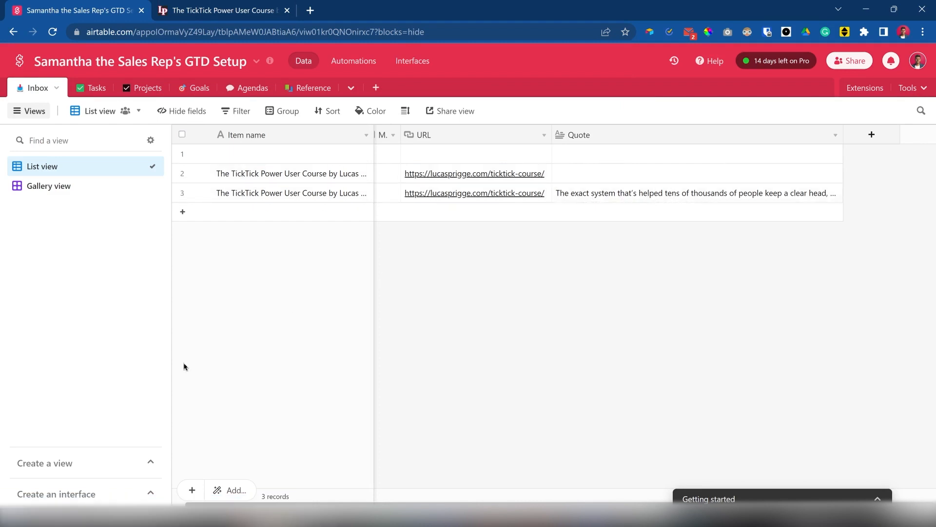
pyautogui.click(149, 461)
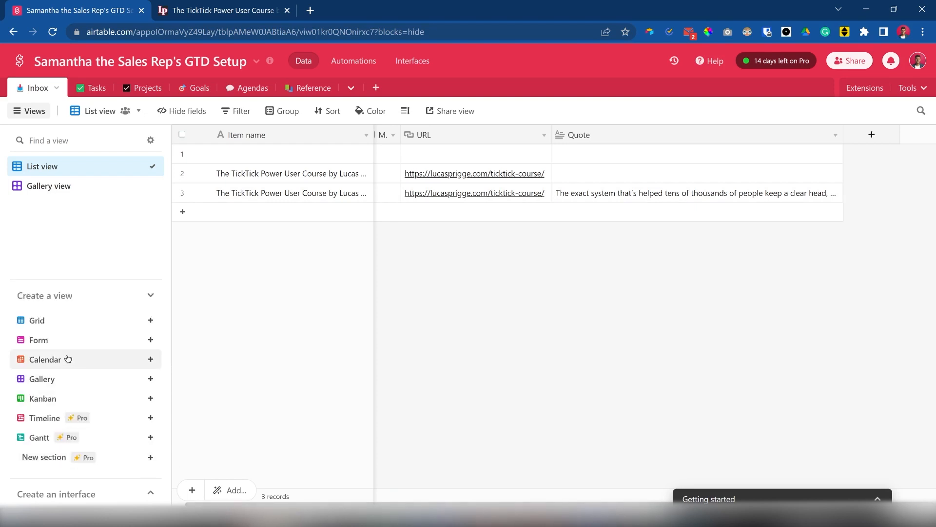
pyautogui.moveTo(68, 359)
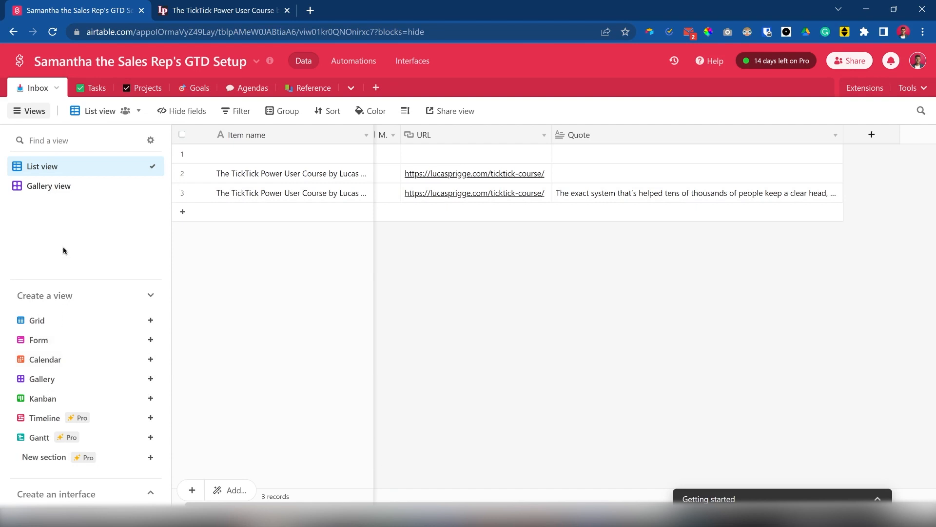
# Show the Inbox table's Gallery view and look at the quoted TickTick course record's card
pyautogui.moveTo(69, 190)
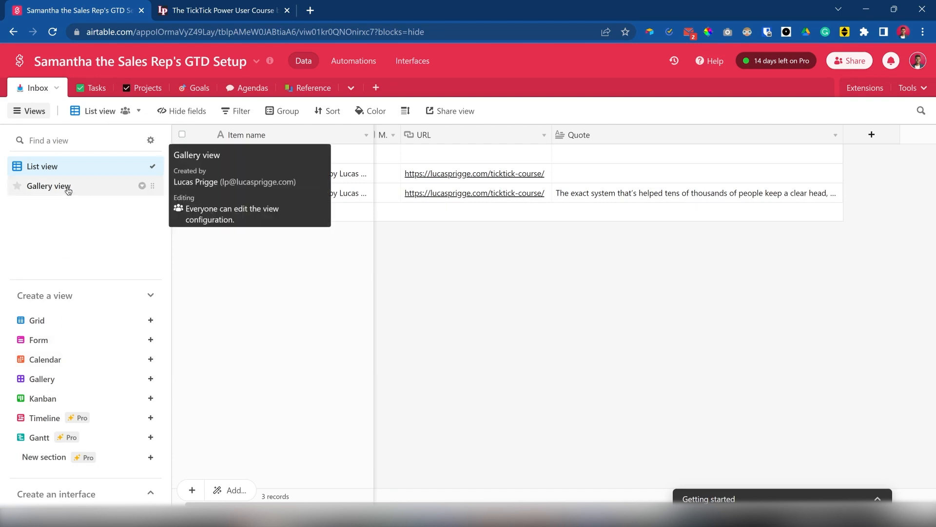
pyautogui.click(68, 189)
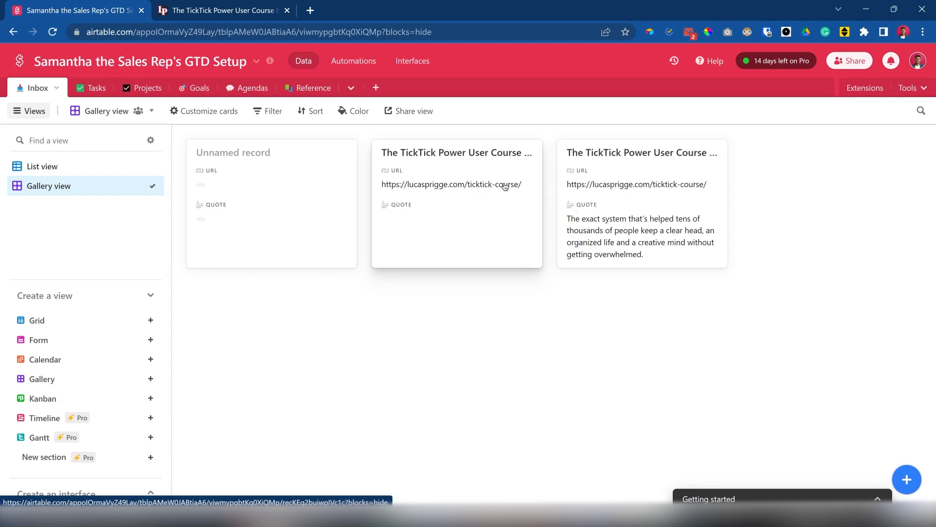
pyautogui.click(673, 230)
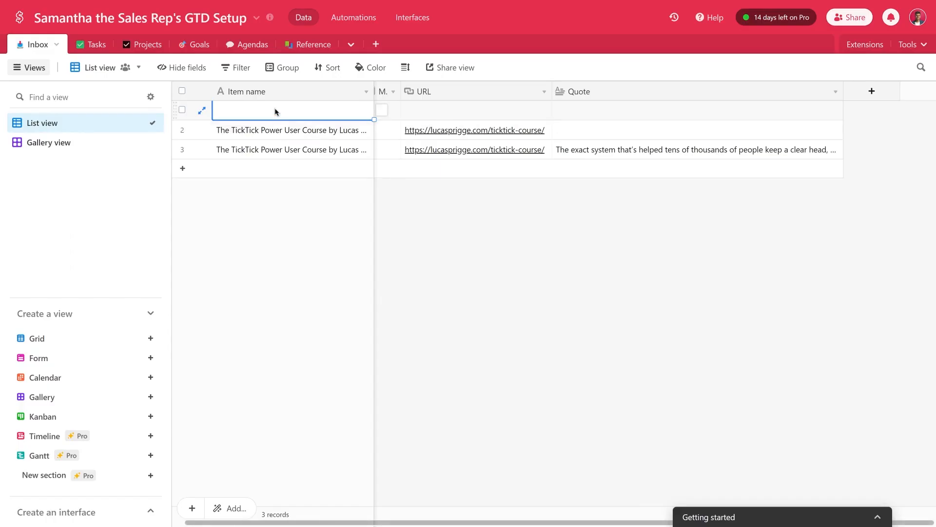
# Enter "Clean desk" as the item name of the empty first record in the Inbox List view
pyautogui.doubleClick(278, 110)
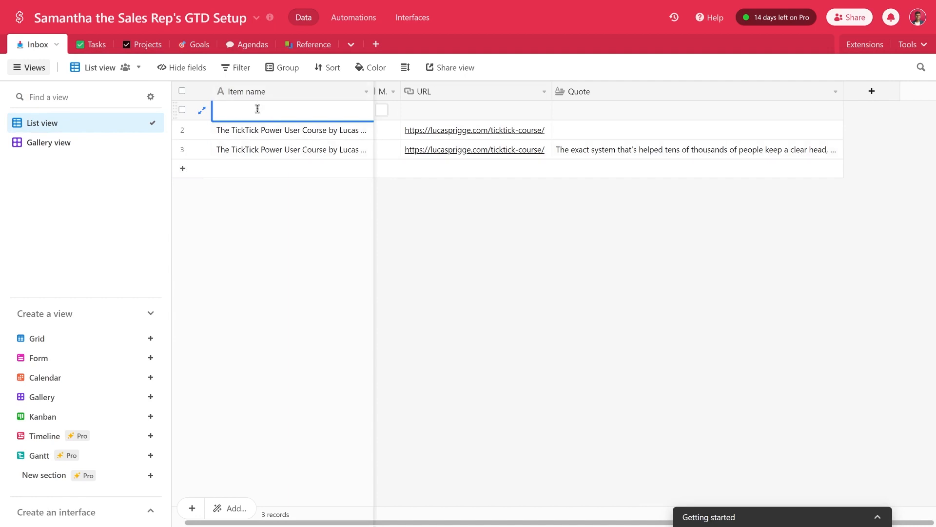
pyautogui.write('Clean desk')
pyautogui.click(472, 218)
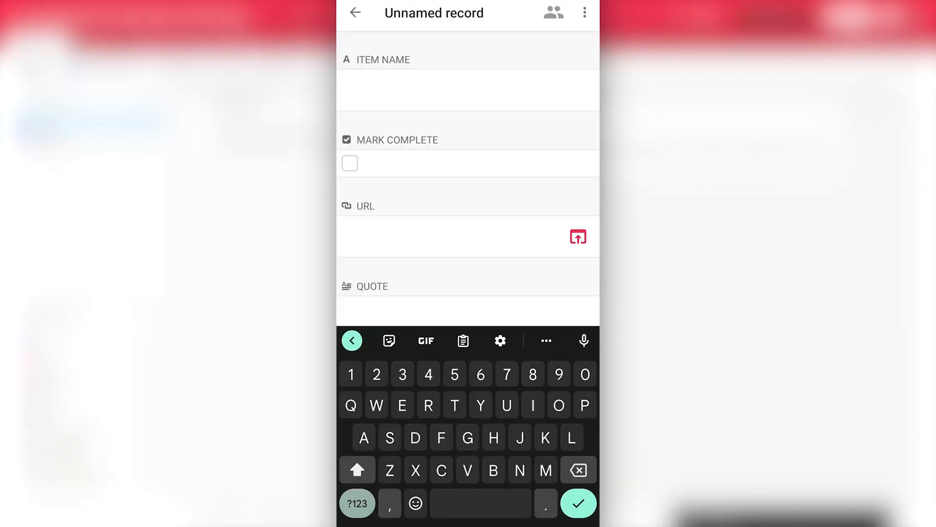
# In the Airtable mobile app, name the new Inbox record "Inbox item from mobile" and close the record
pyautogui.write('Inbox item from')
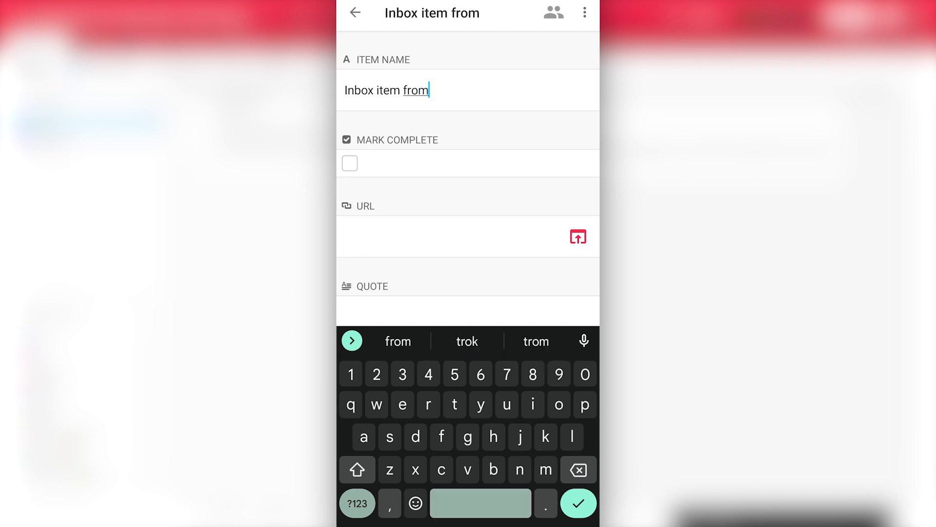
pyautogui.write(' mobile')
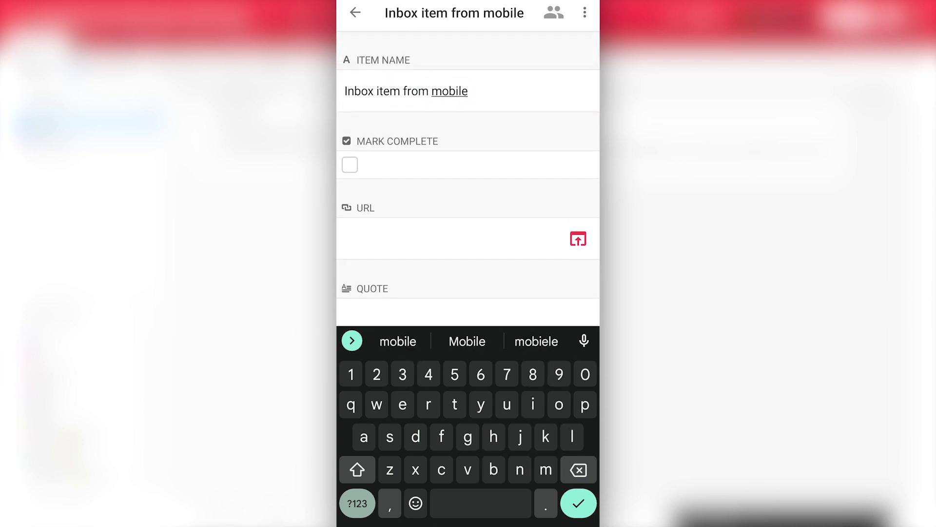
pyautogui.click(355, 13)
pyautogui.click(402, 216)
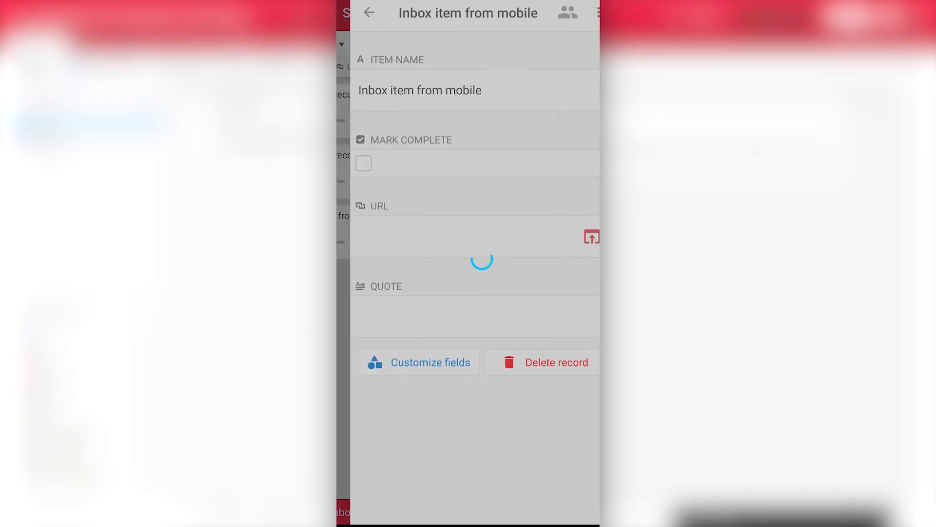
pyautogui.click(355, 12)
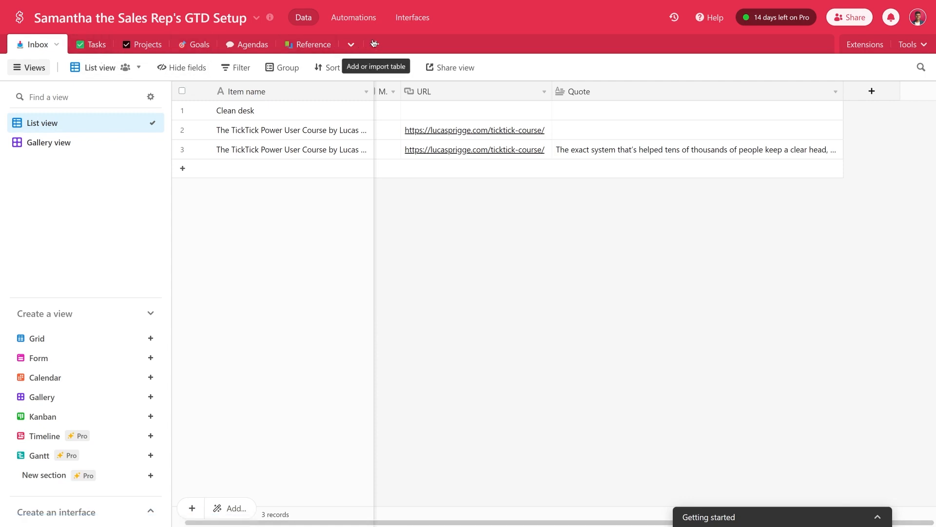
# Look through the base's Tasks, Projects, Goals, Agendas and Reference tables and return to Projects
pyautogui.click(92, 47)
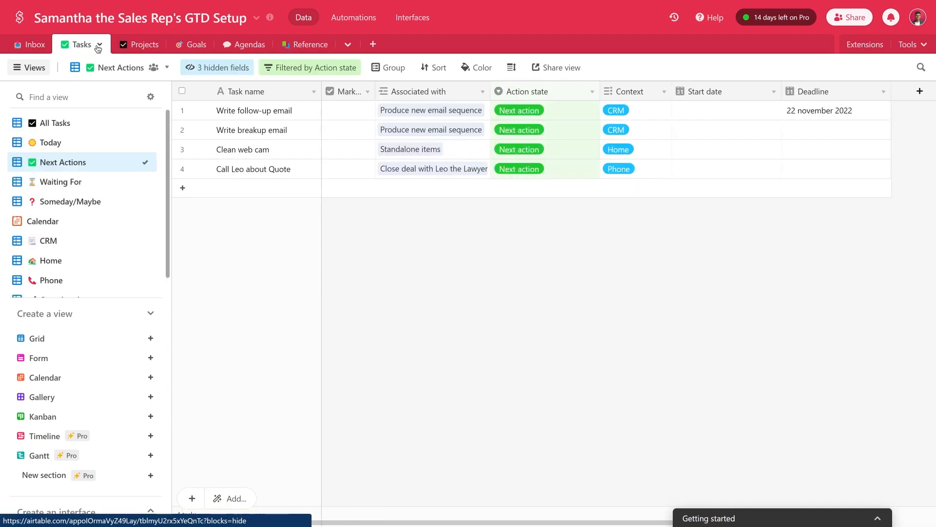
pyautogui.click(145, 49)
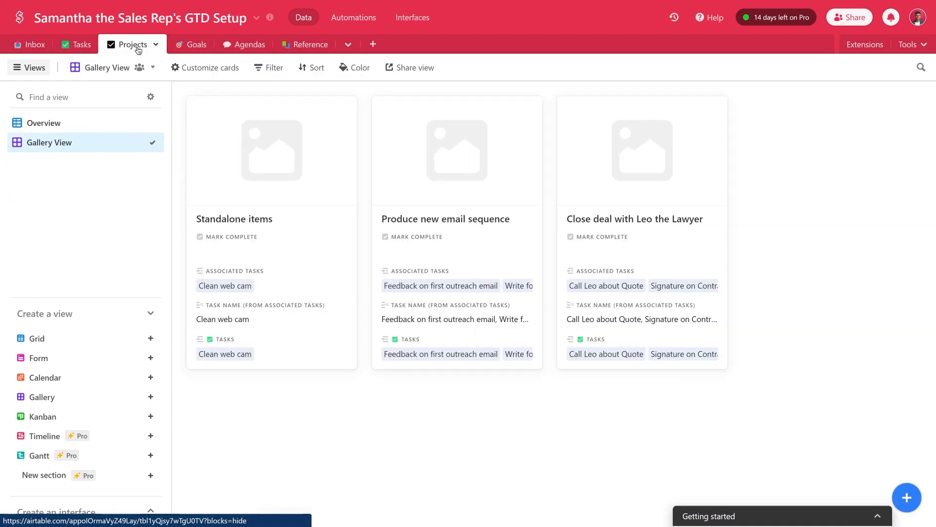
pyautogui.click(186, 47)
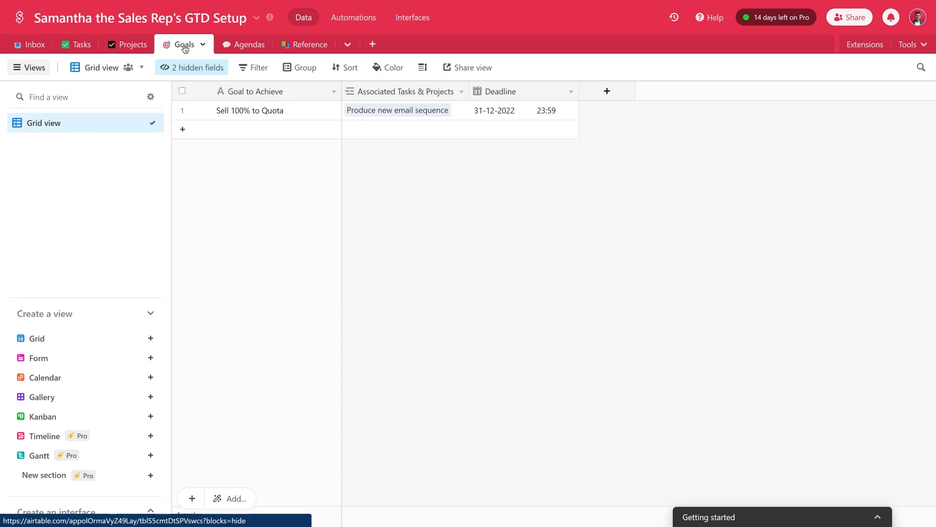
pyautogui.click(240, 47)
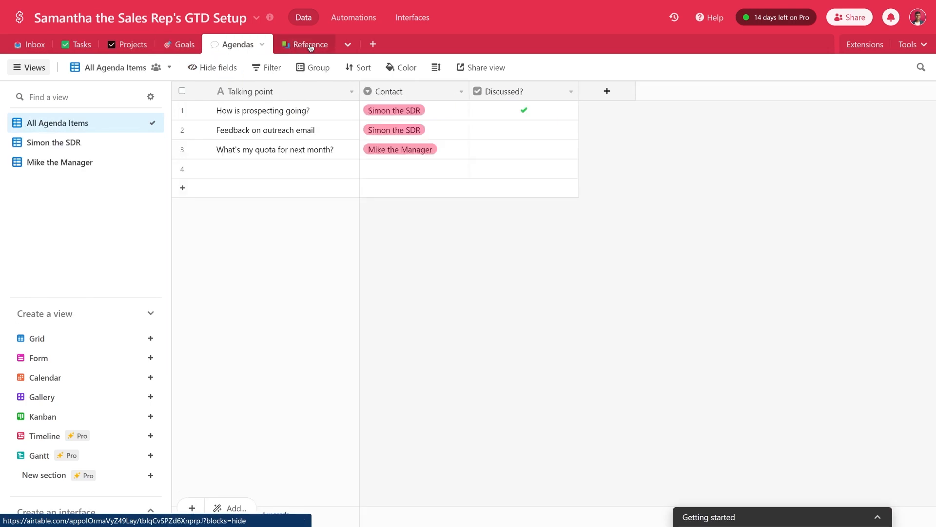
pyautogui.click(310, 45)
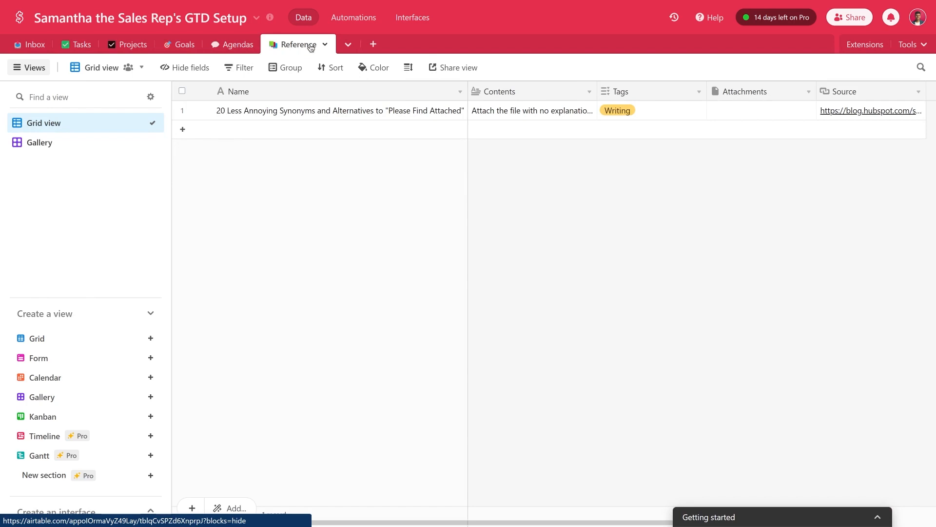
pyautogui.click(235, 48)
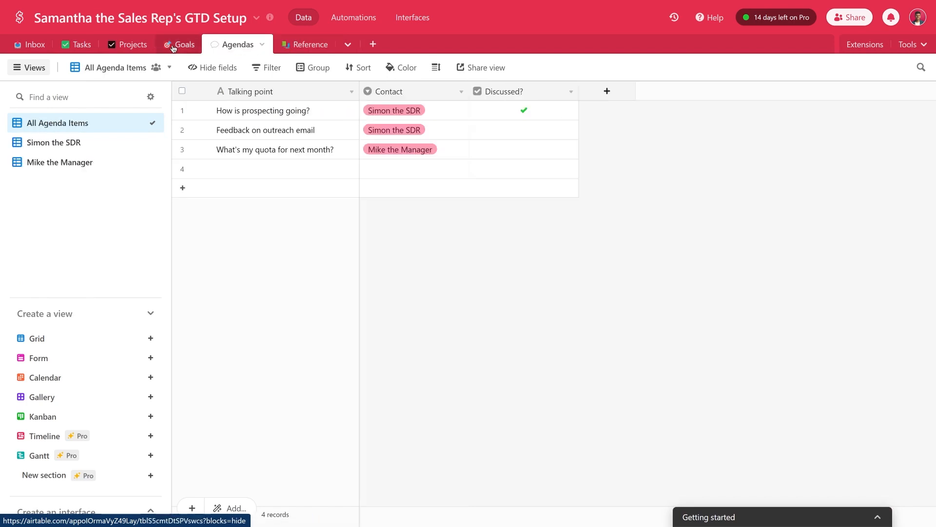
pyautogui.click(185, 45)
pyautogui.click(130, 44)
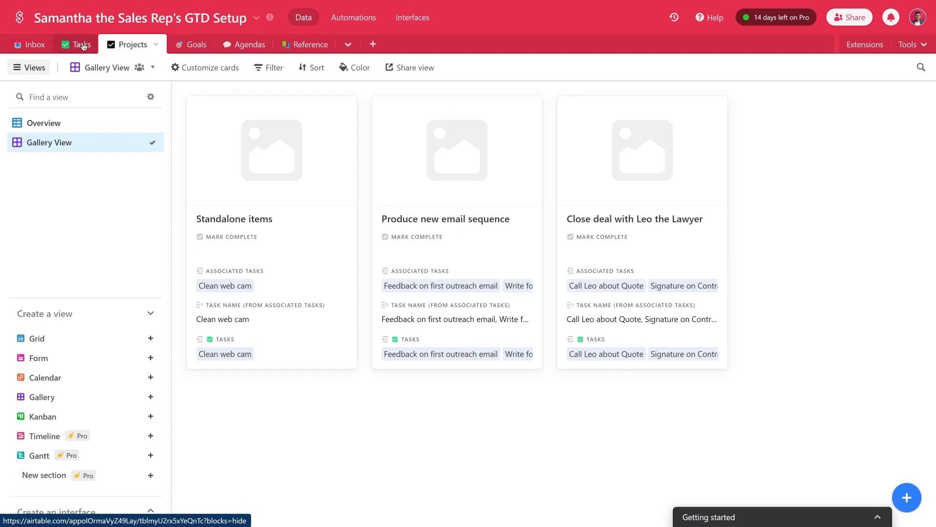
# Show the All Tasks view of the Tasks table and collapse the list of view types that can be created
pyautogui.click(82, 45)
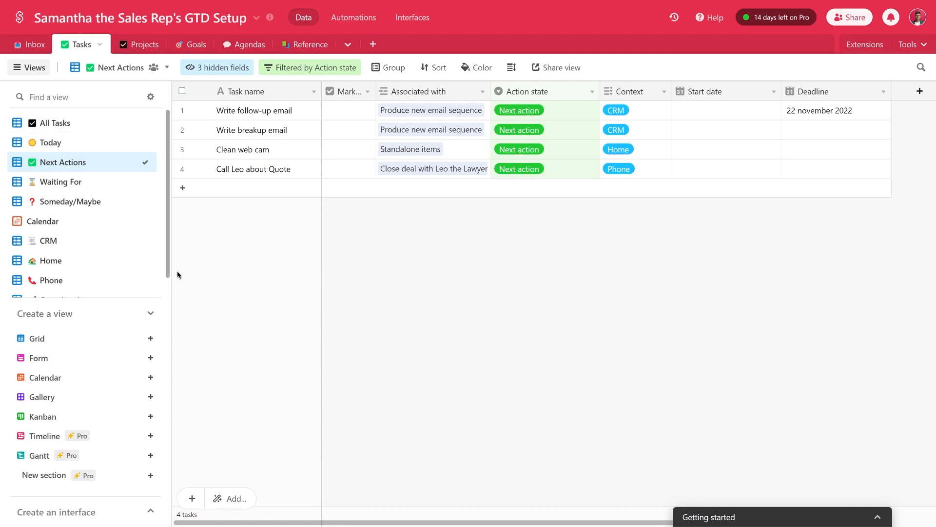
pyautogui.click(87, 122)
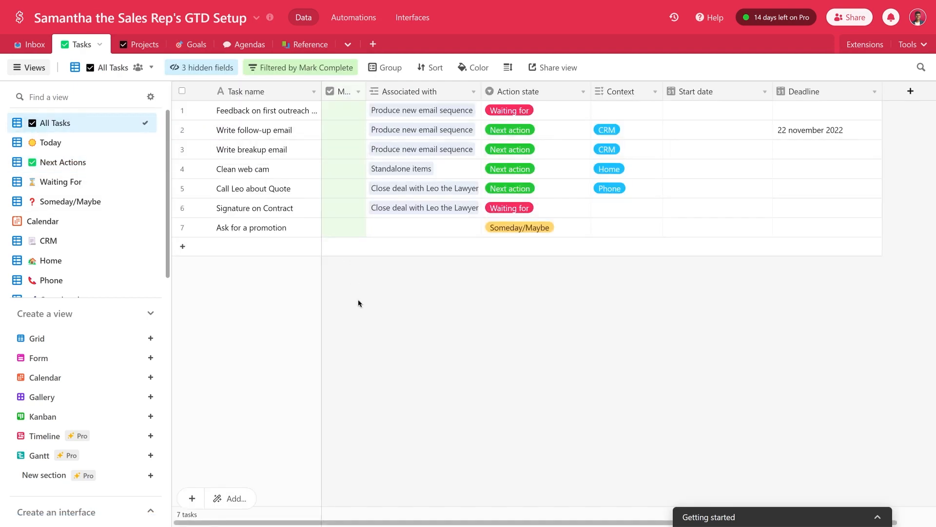
pyautogui.click(150, 313)
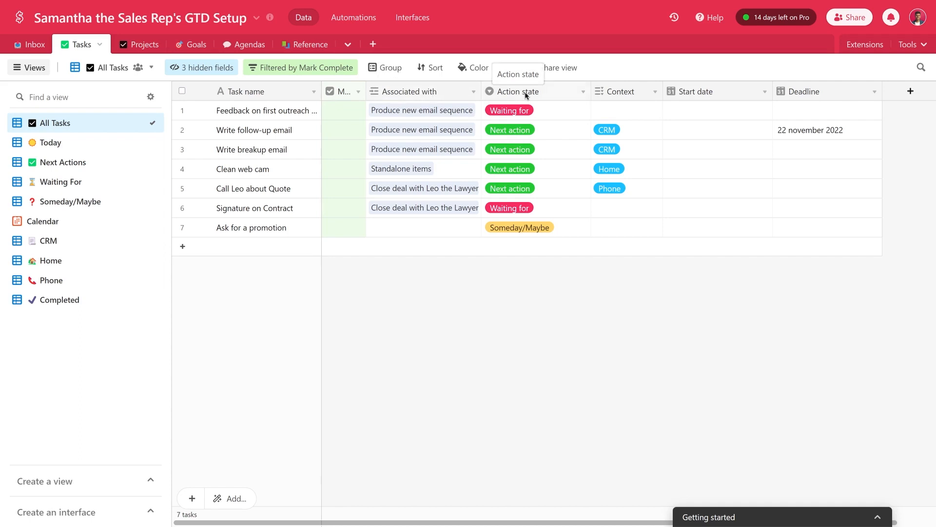
# Examine the Action state field's name, single-select type and its options Next action, Waiting for and Someday/Maybe, leaving the configuration unsaved
pyautogui.click(586, 95)
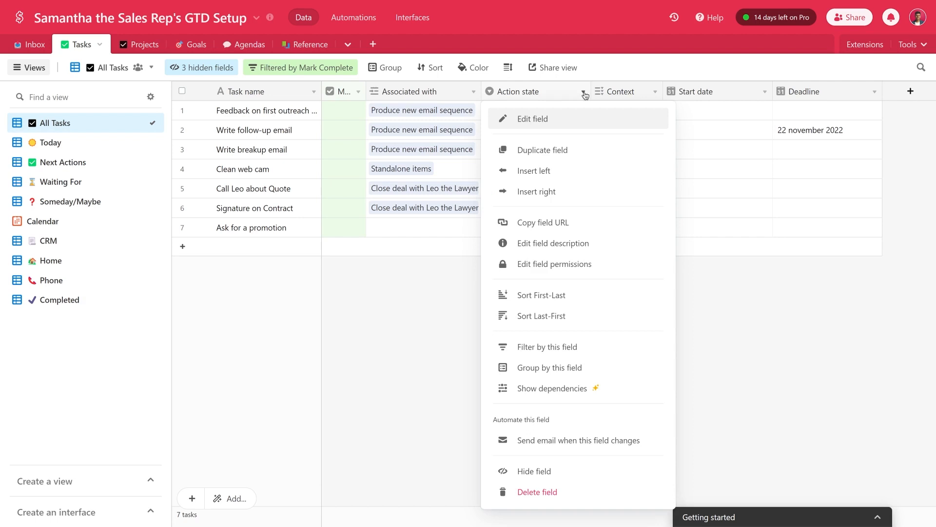
pyautogui.click(562, 116)
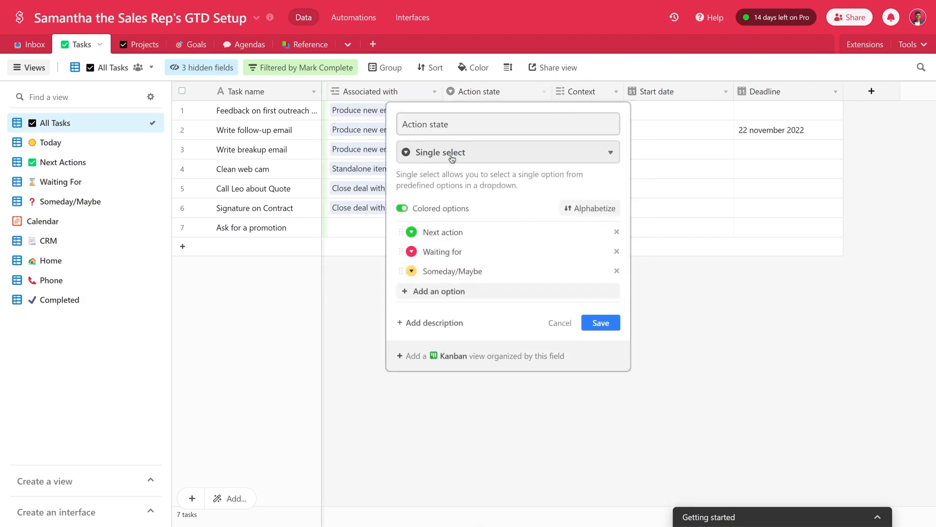
pyautogui.tripleClick(460, 134)
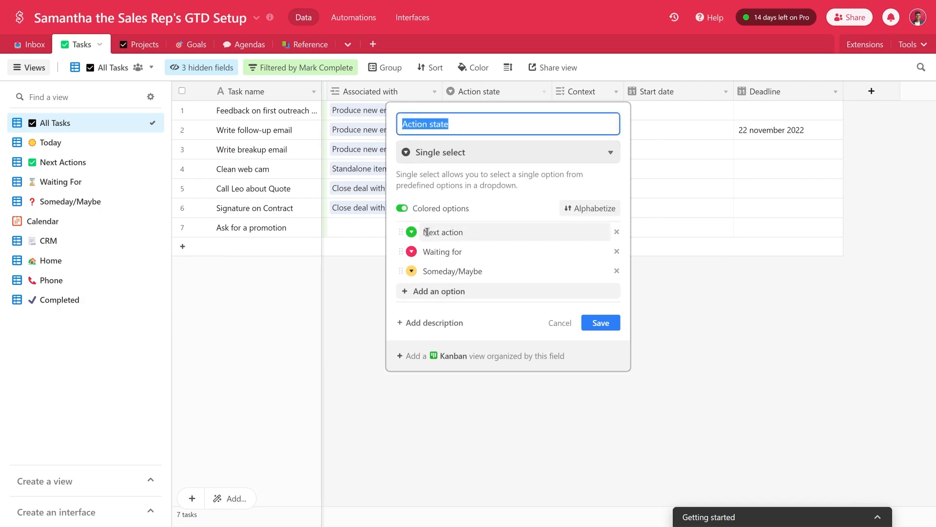
pyautogui.moveTo(427, 232); pyautogui.dragTo(375, 259)
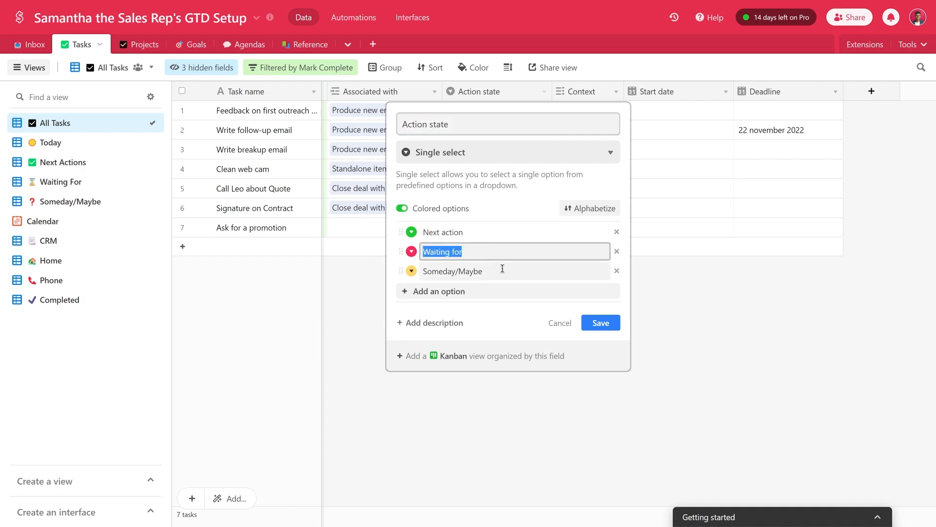
pyautogui.moveTo(502, 269); pyautogui.dragTo(429, 282)
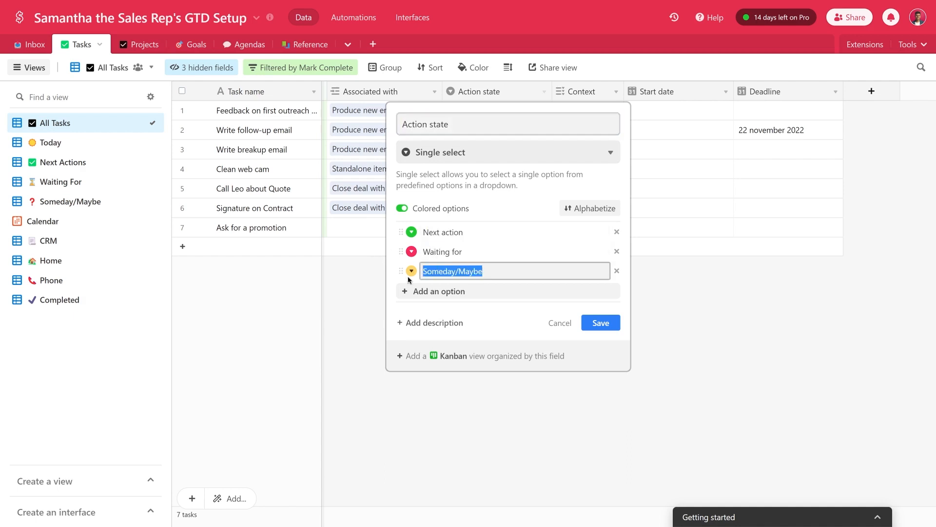
pyautogui.click(482, 235)
pyautogui.moveTo(477, 234); pyautogui.dragTo(420, 234)
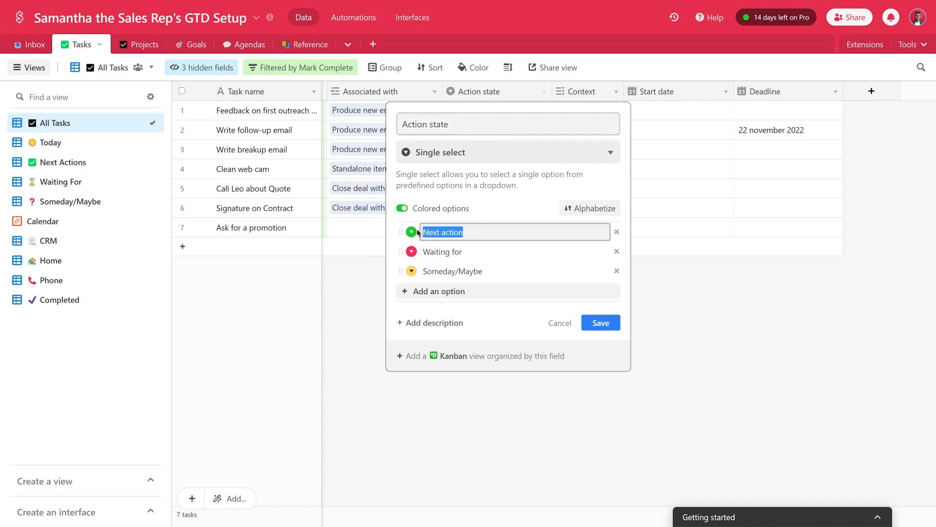
pyautogui.click(484, 250)
pyautogui.moveTo(484, 250); pyautogui.dragTo(369, 252)
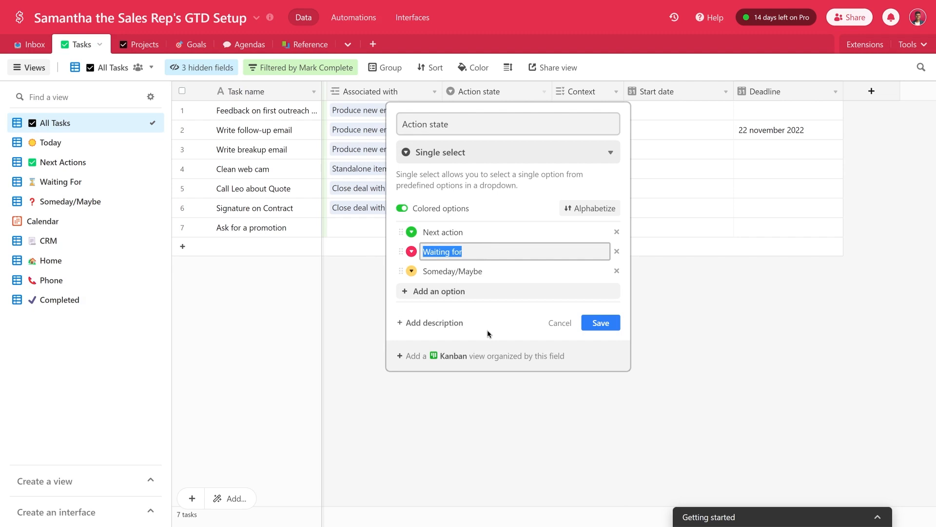
pyautogui.click(486, 271)
pyautogui.moveTo(486, 272); pyautogui.dragTo(338, 273)
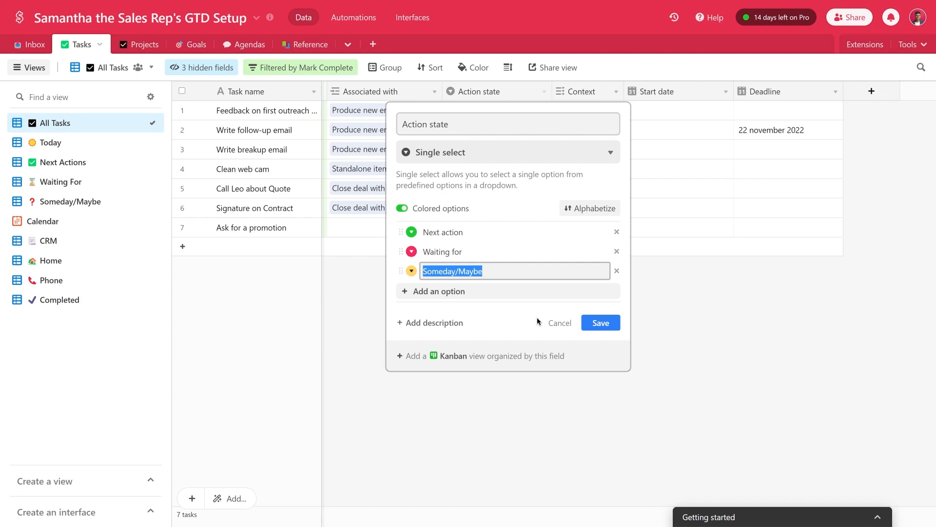
pyautogui.click(560, 323)
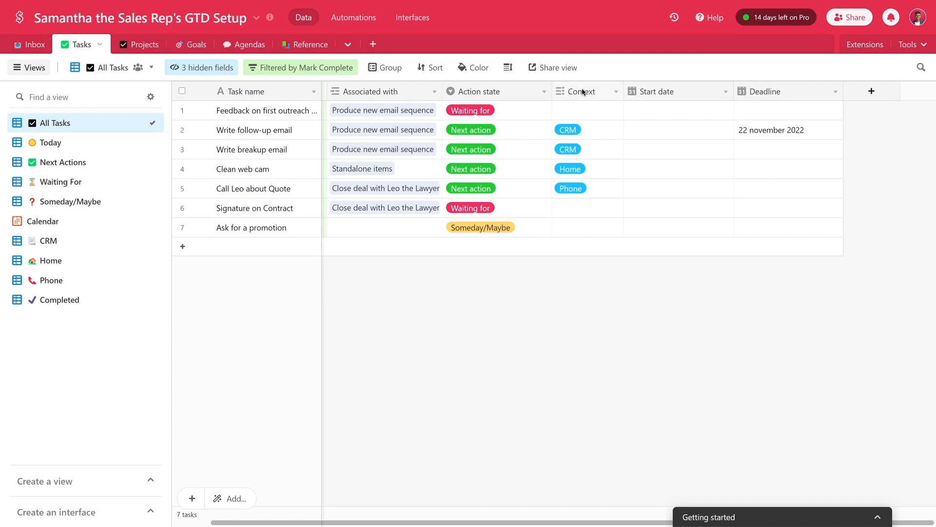
# Examine the Context field's multiple-select type and its options Email, Phone, CRM and Home, leaving the configuration unsaved
pyautogui.click(616, 92)
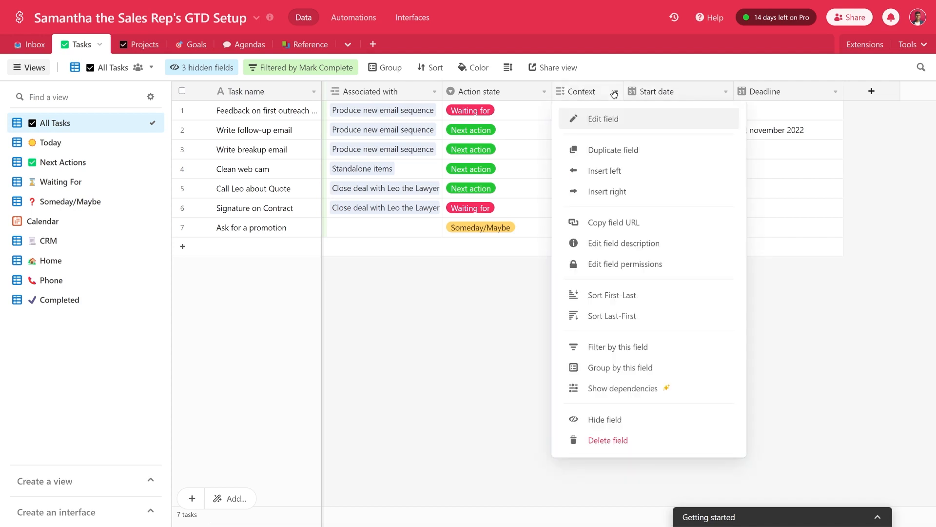
pyautogui.click(605, 119)
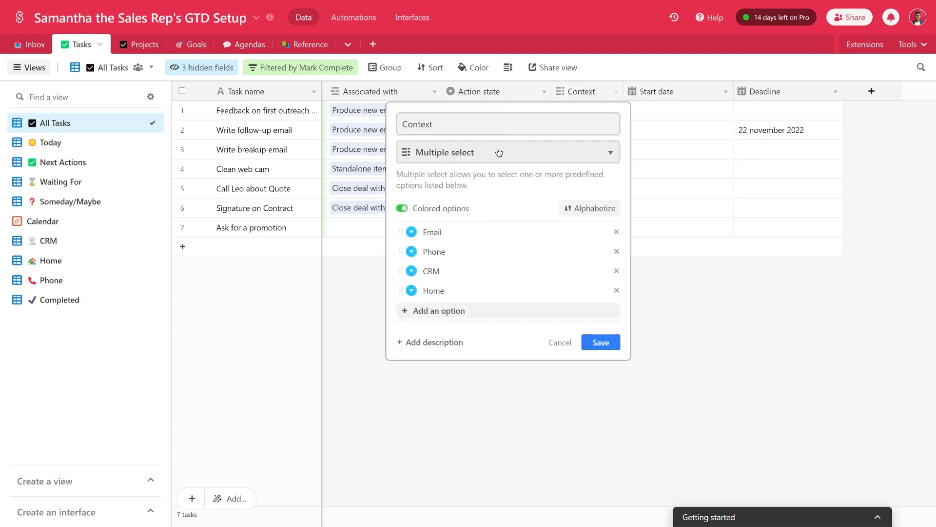
pyautogui.click(464, 233)
pyautogui.click(454, 251)
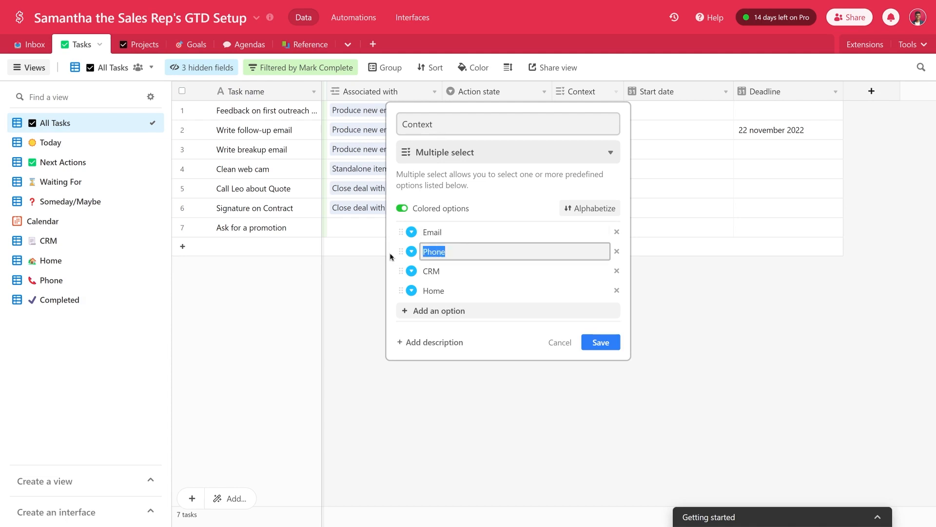
pyautogui.click(468, 273)
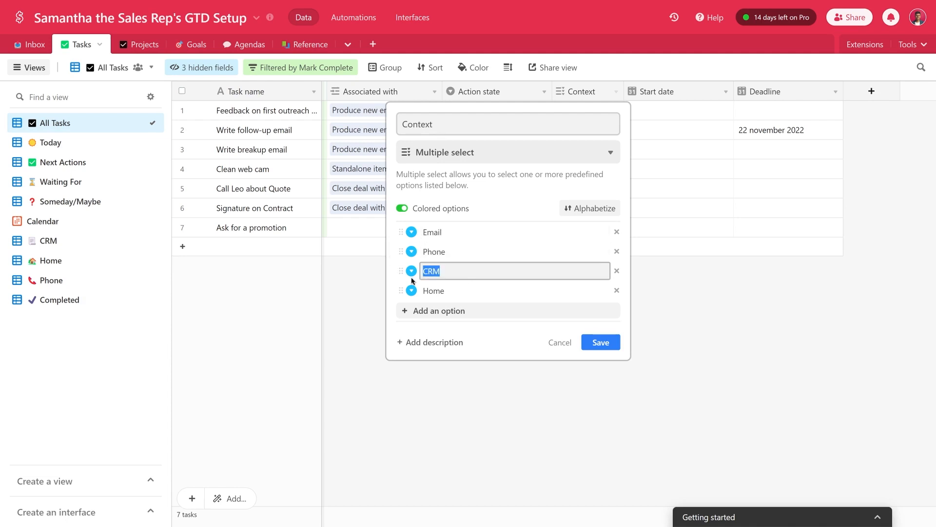
pyautogui.click(458, 289)
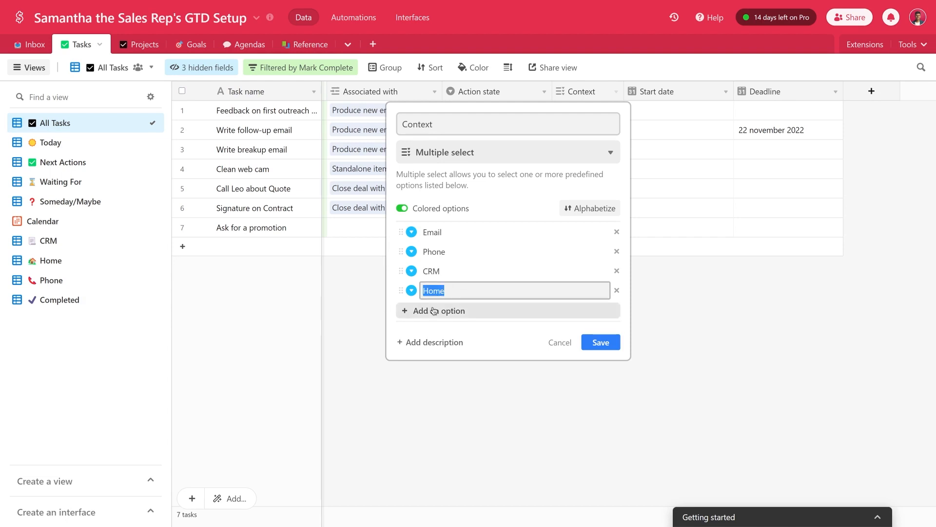
pyautogui.click(552, 344)
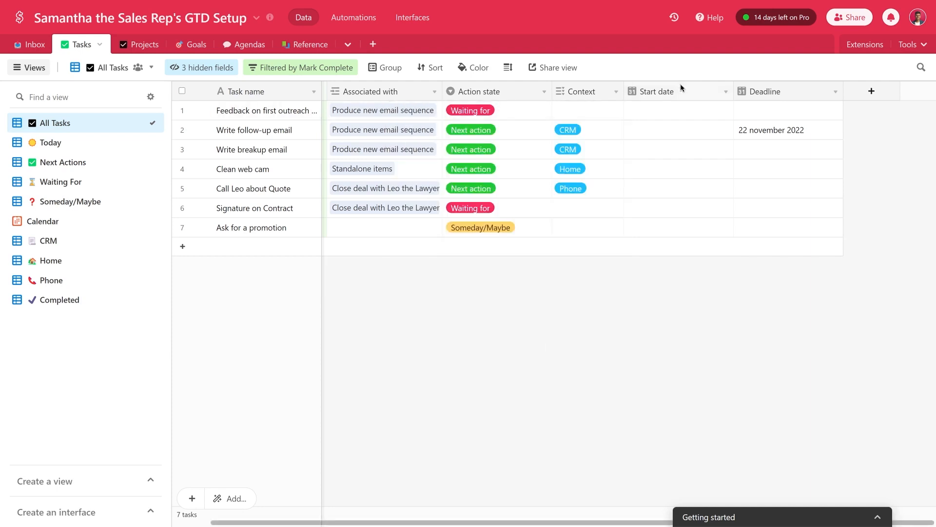
# Examine the Start date and Deadline fields of the tasks in the All Tasks view
pyautogui.click(681, 92)
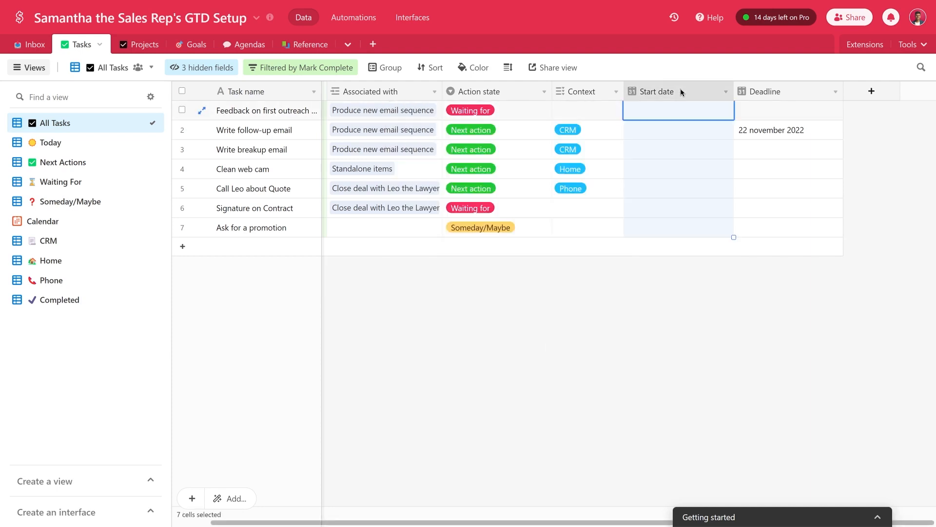
pyautogui.click(792, 92)
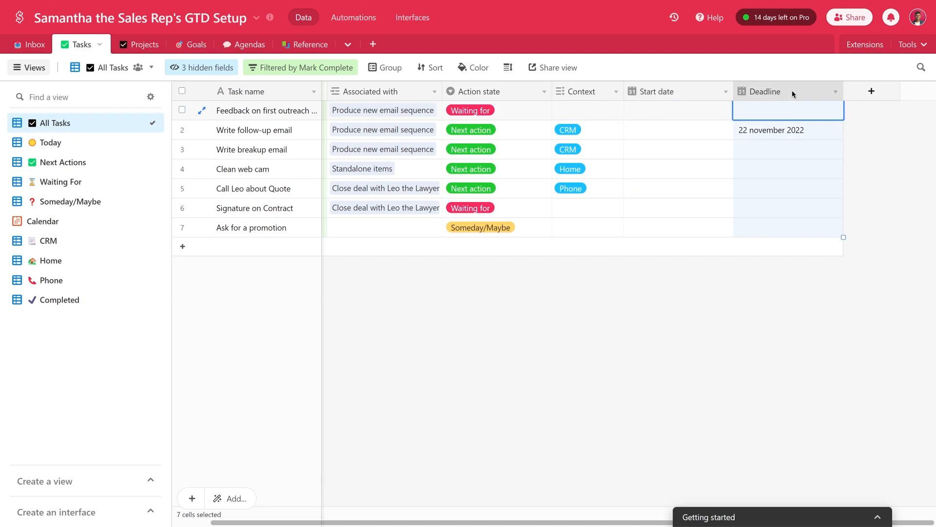
pyautogui.click(697, 93)
pyautogui.click(757, 93)
pyautogui.click(685, 94)
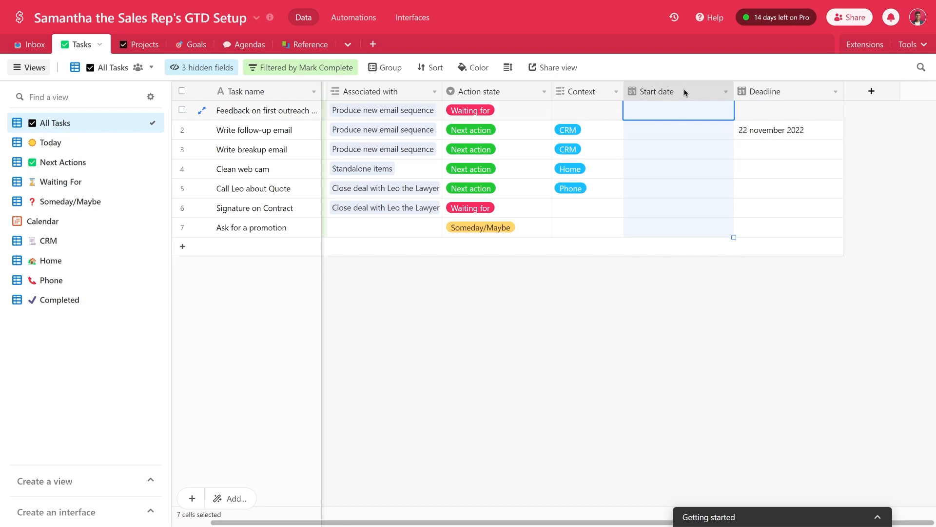
pyautogui.click(776, 93)
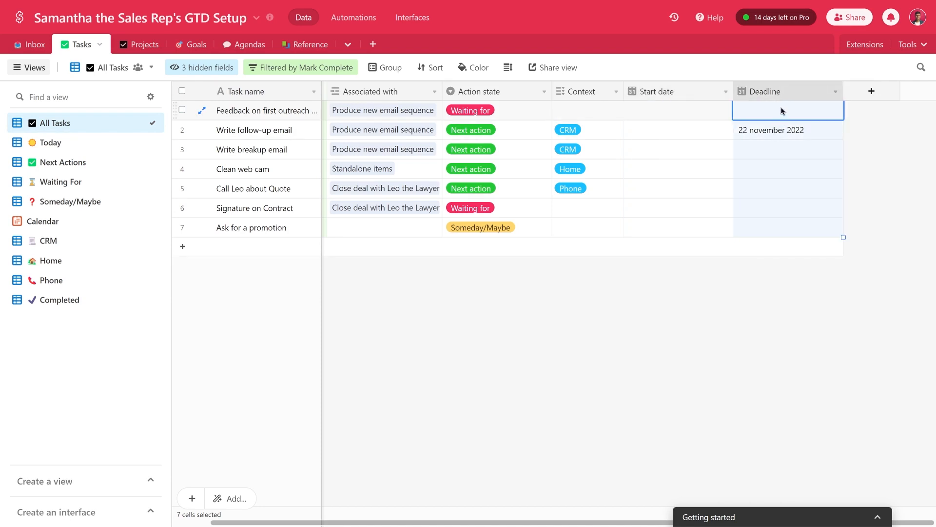
pyautogui.click(701, 95)
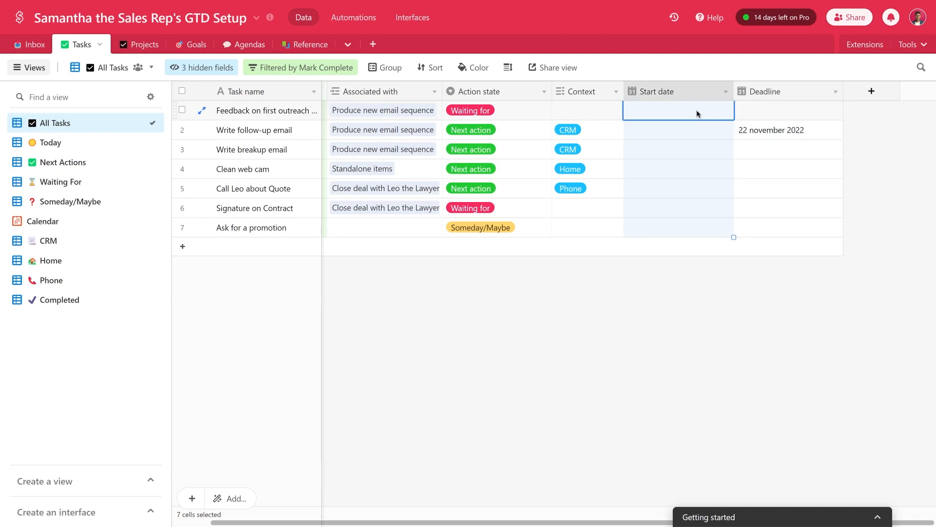
# Browse the first task's Start date calendar to December 2022 and leave it without picking a date
pyautogui.click(697, 114)
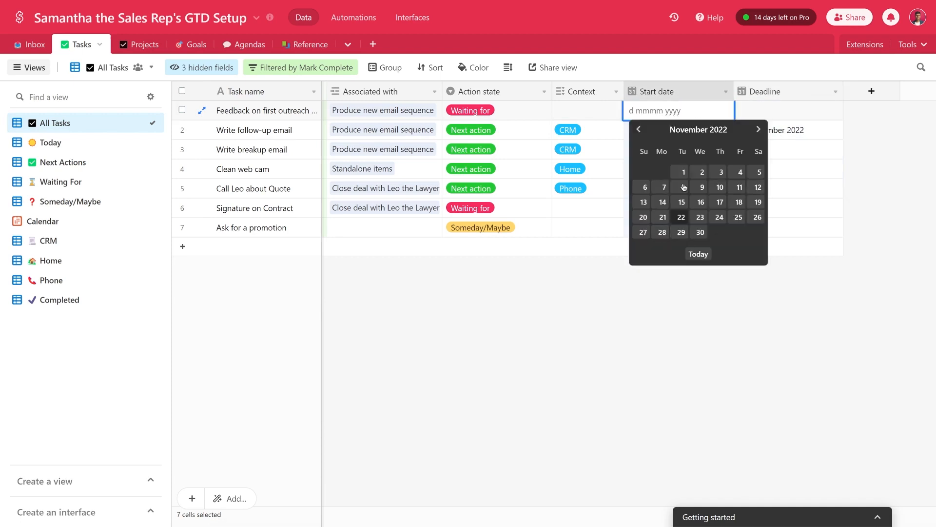
pyautogui.click(759, 131)
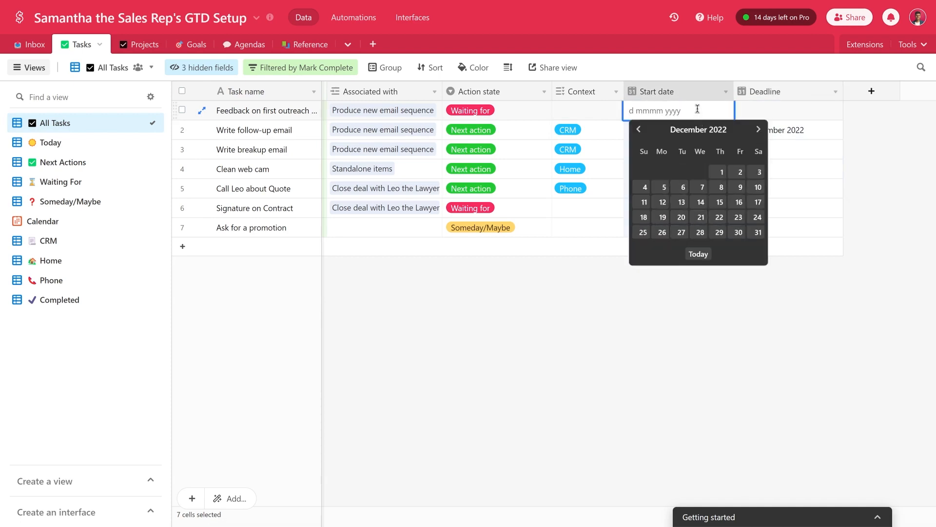
pyautogui.click(593, 111)
pyautogui.moveTo(422, 523); pyautogui.dragTo(344, 525)
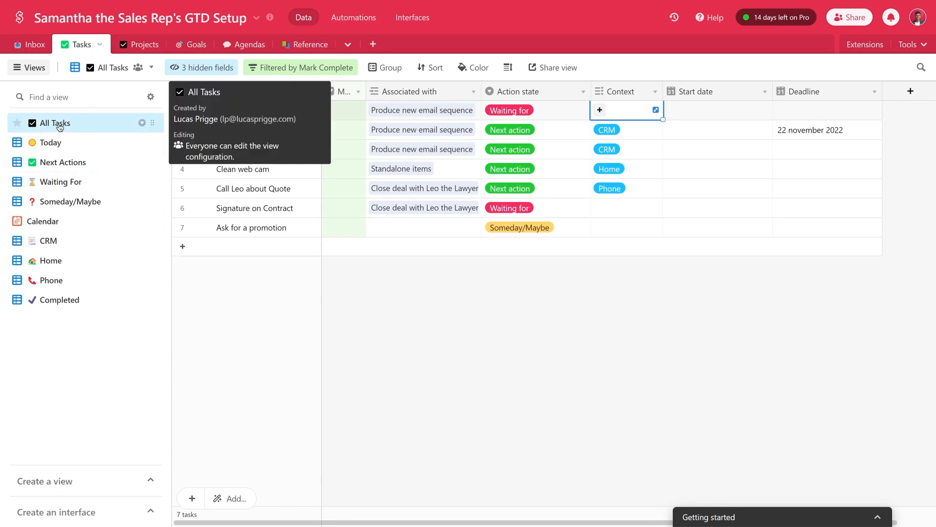
# Add a second All Tasks filter condition on Task name contains, look through the available filter fields, and delete the condition again
pyautogui.click(317, 74)
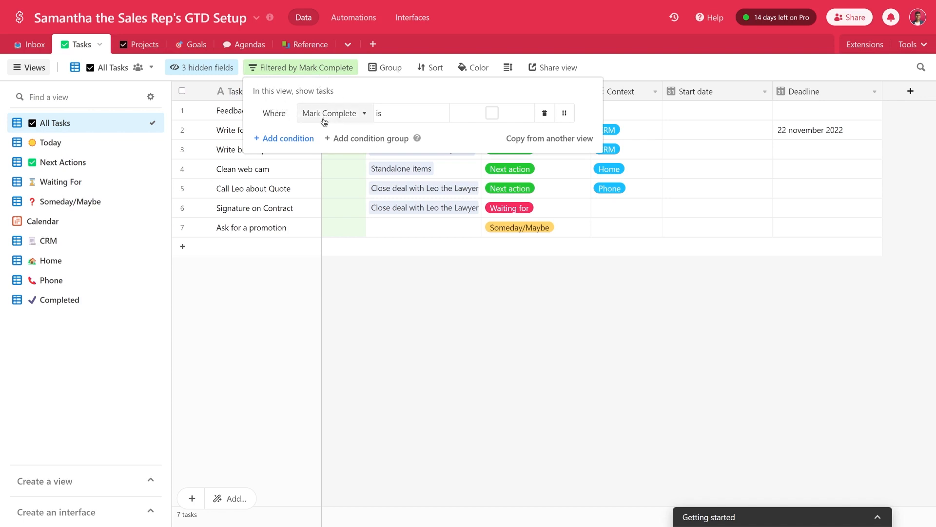
pyautogui.click(274, 139)
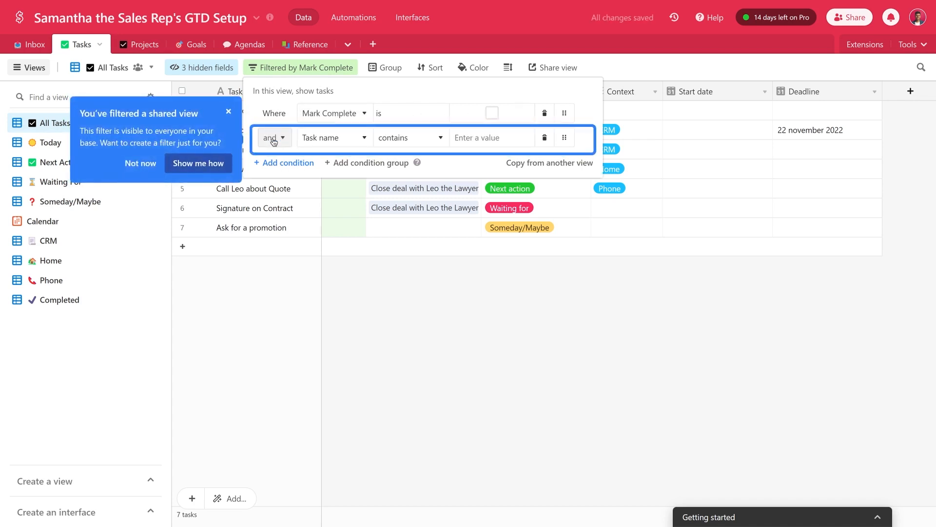
pyautogui.click(229, 112)
pyautogui.click(343, 134)
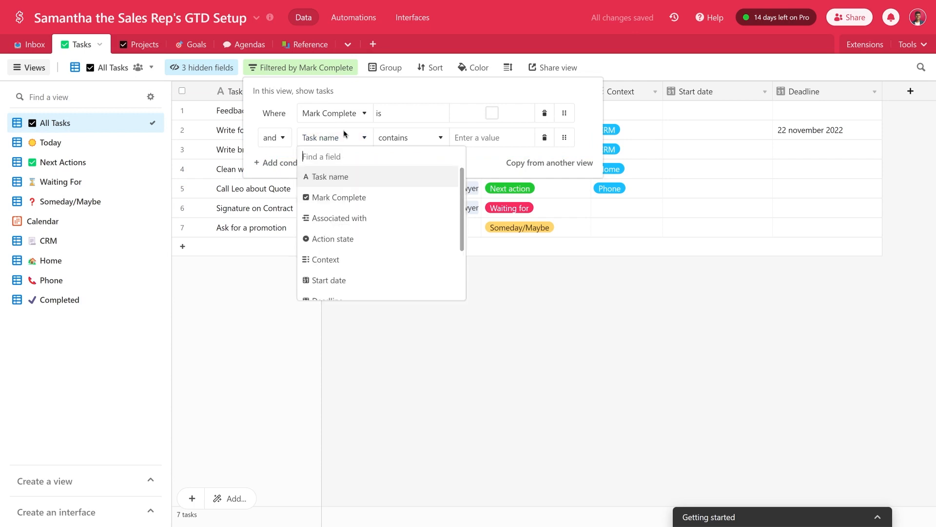
pyautogui.scroll(-3, 357, 245)
pyautogui.scroll(3, 359, 248)
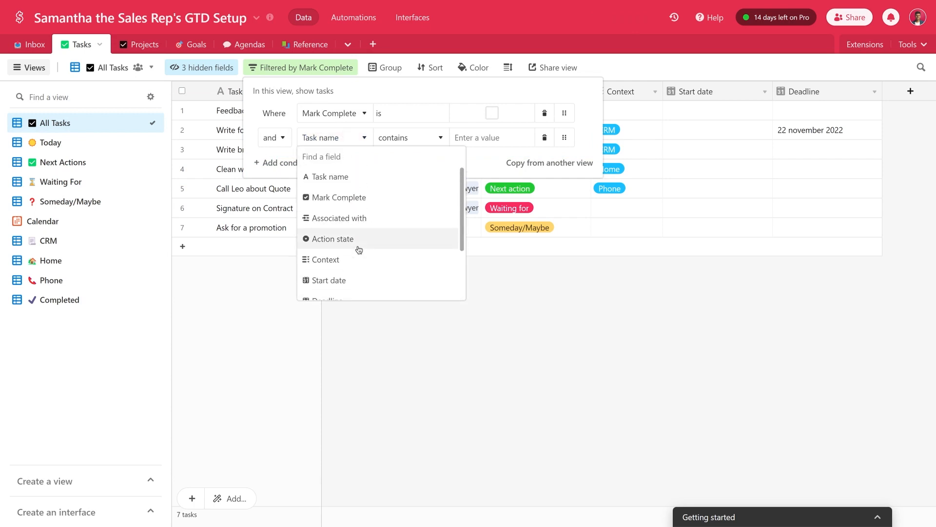
pyautogui.click(417, 137)
pyautogui.click(498, 141)
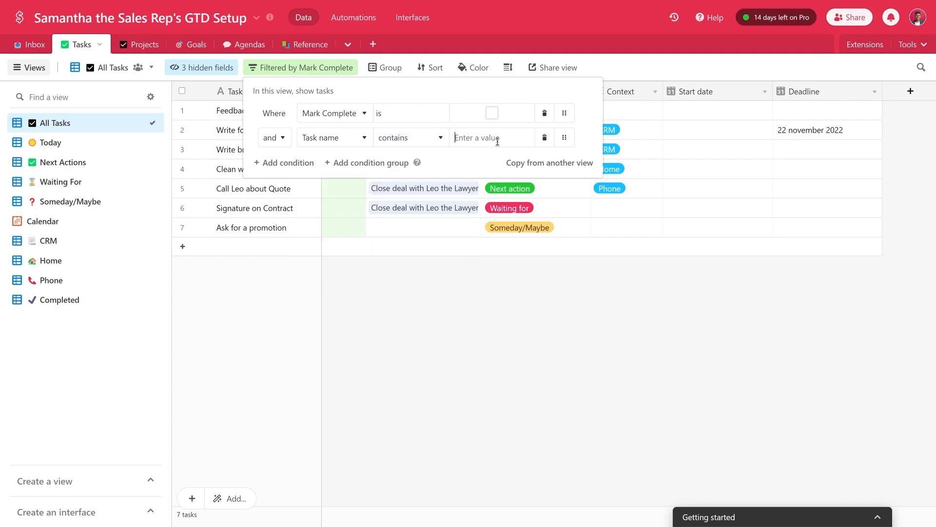
pyautogui.click(546, 139)
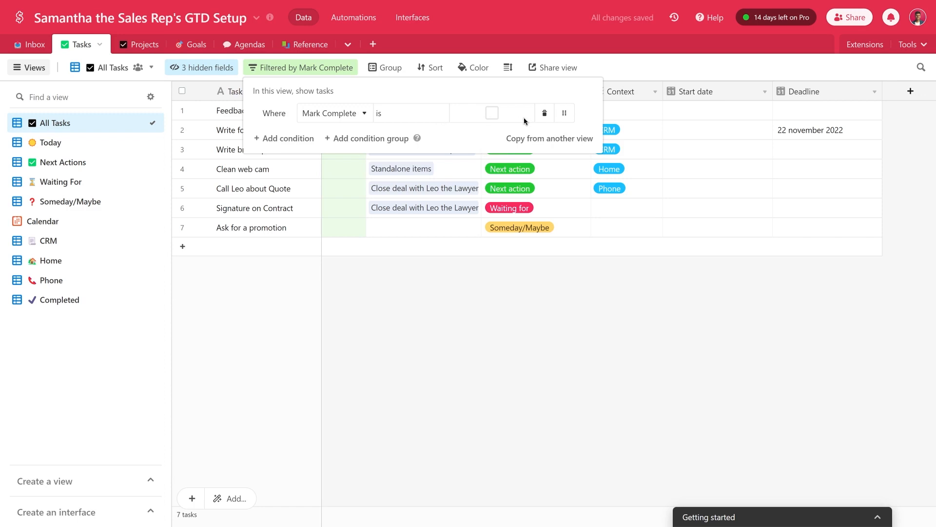
pyautogui.click(498, 276)
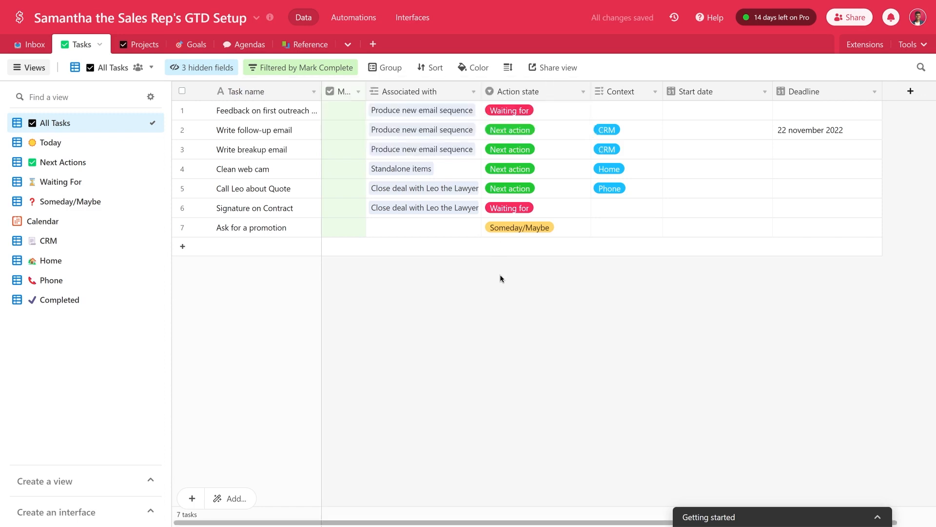
# Look through the Today, Next Actions, Waiting For and Someday/Maybe views and examine the Someday/Maybe view's Action state filter
pyautogui.click(97, 148)
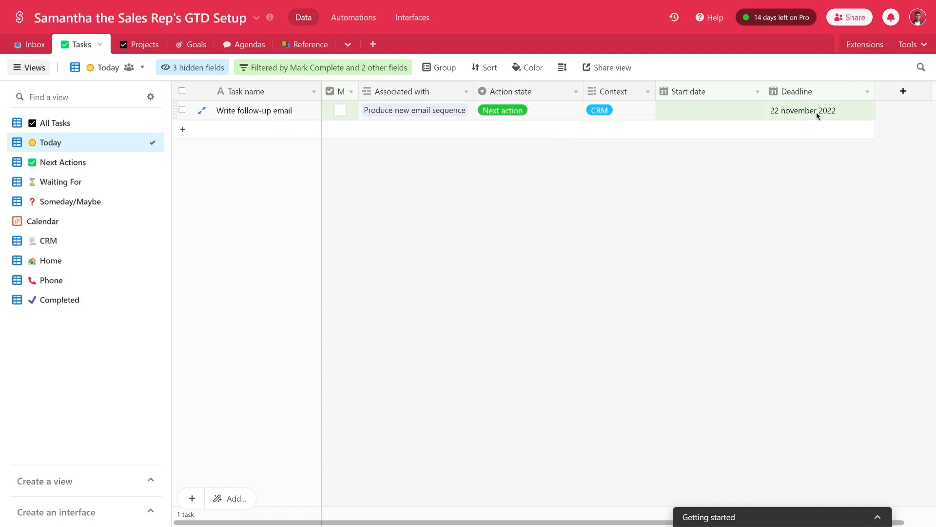
pyautogui.click(63, 162)
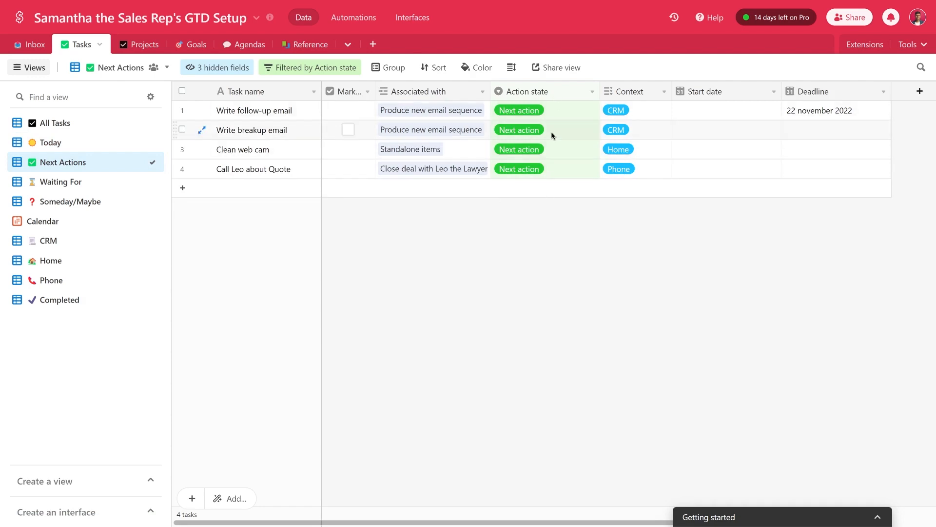
pyautogui.click(108, 189)
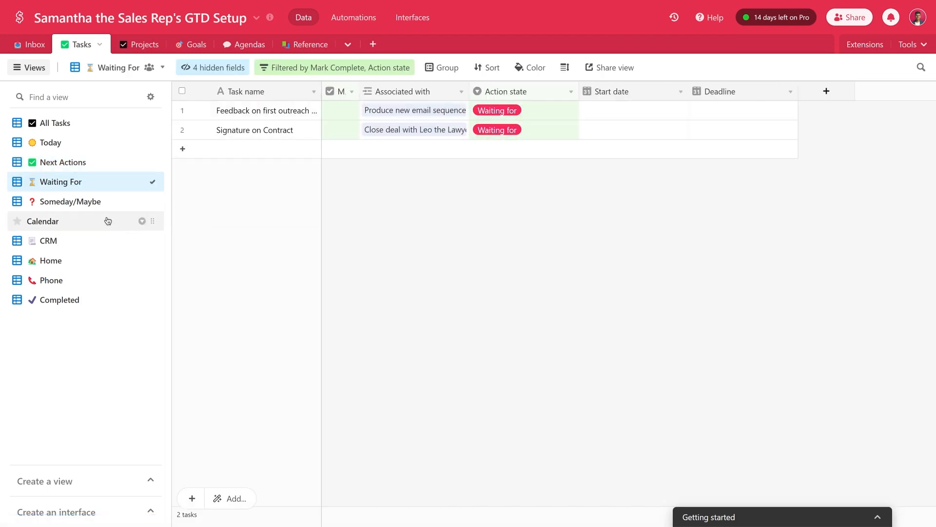
pyautogui.click(97, 202)
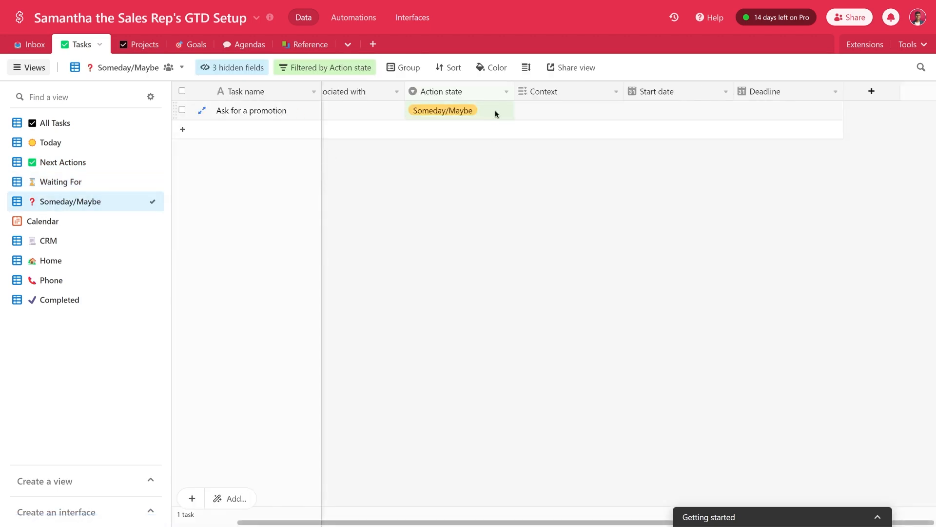
pyautogui.click(347, 69)
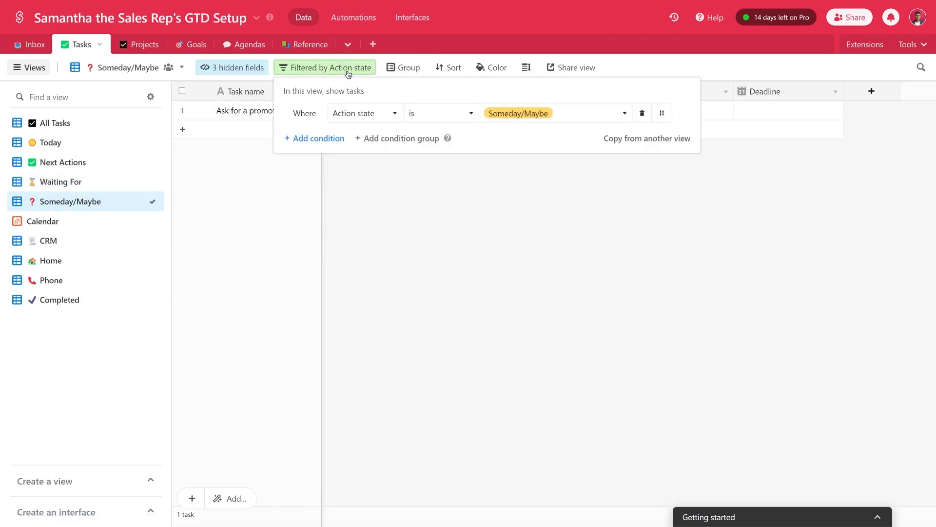
pyautogui.click(505, 196)
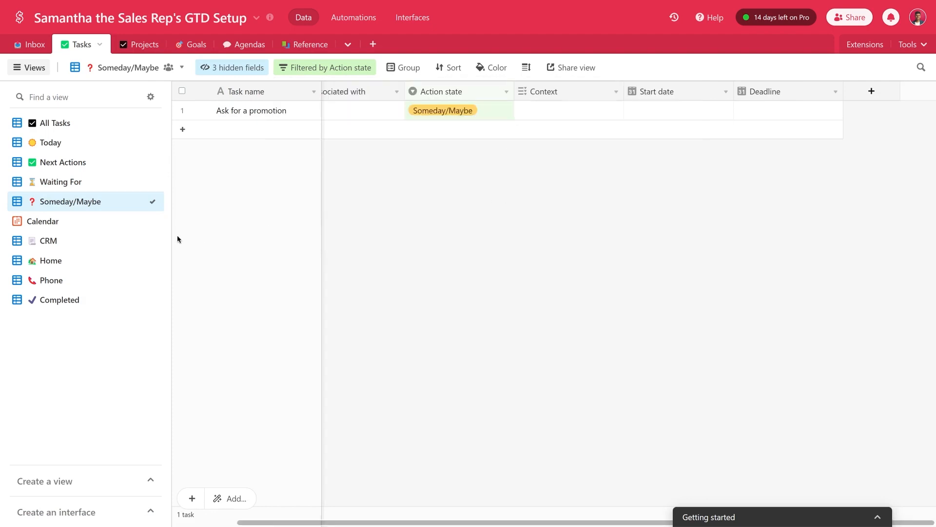
# Show the Calendar view by week and open the details of the Write follow-up email task
pyautogui.click(86, 219)
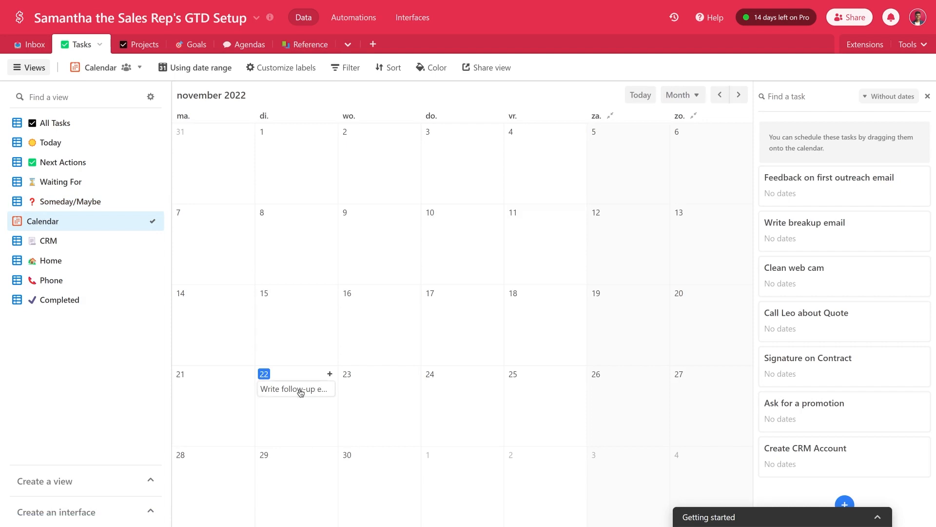
pyautogui.click(688, 100)
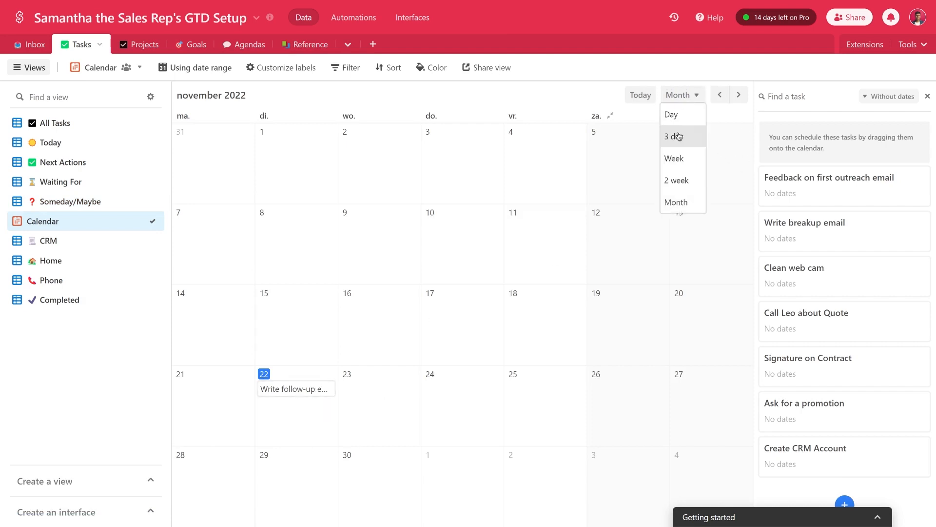
pyautogui.click(673, 157)
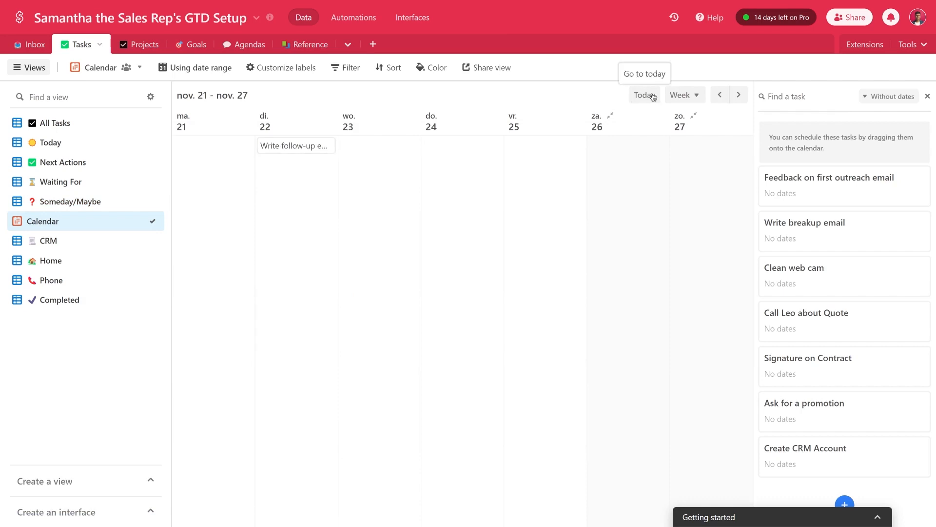
pyautogui.click(293, 146)
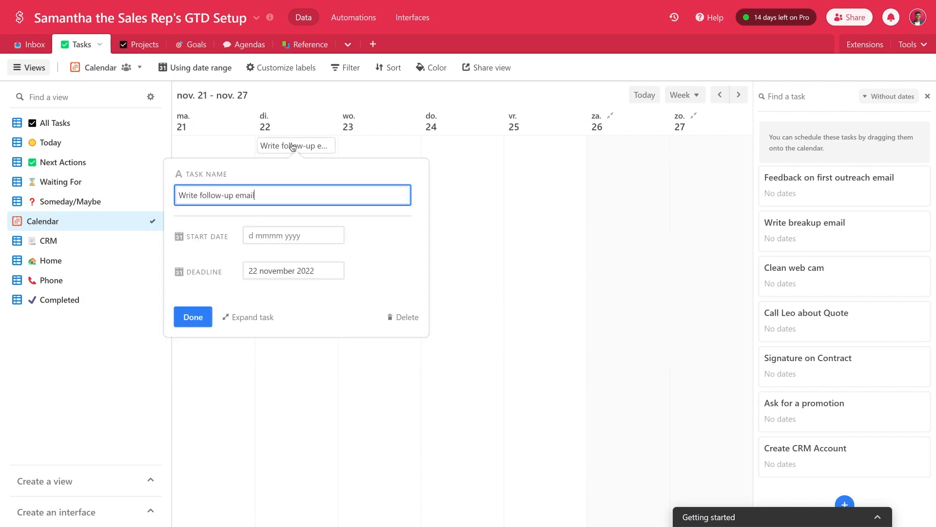
# Examine the Projects table's Associated Tasks field, including its link to the Tasks table and the field type choices, leaving the configuration unsaved
pyautogui.click(133, 45)
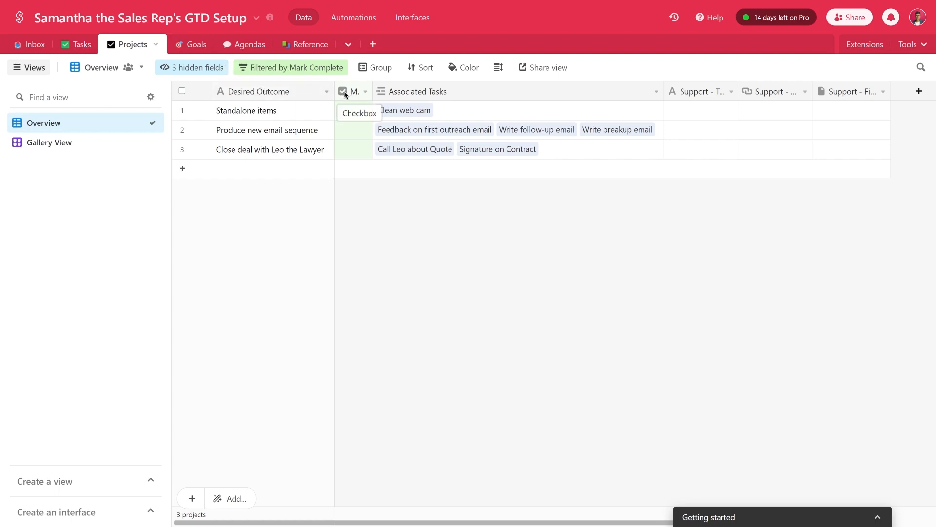
pyautogui.doubleClick(450, 93)
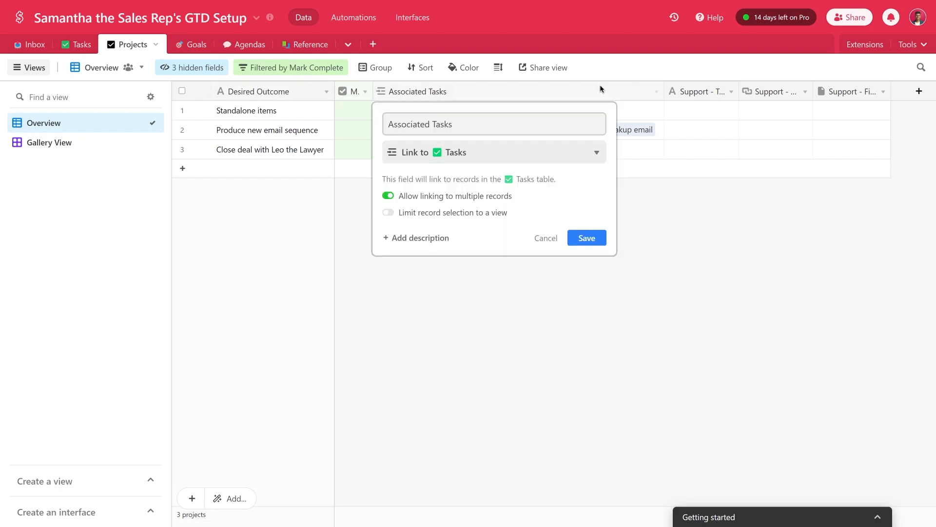
pyautogui.click(512, 152)
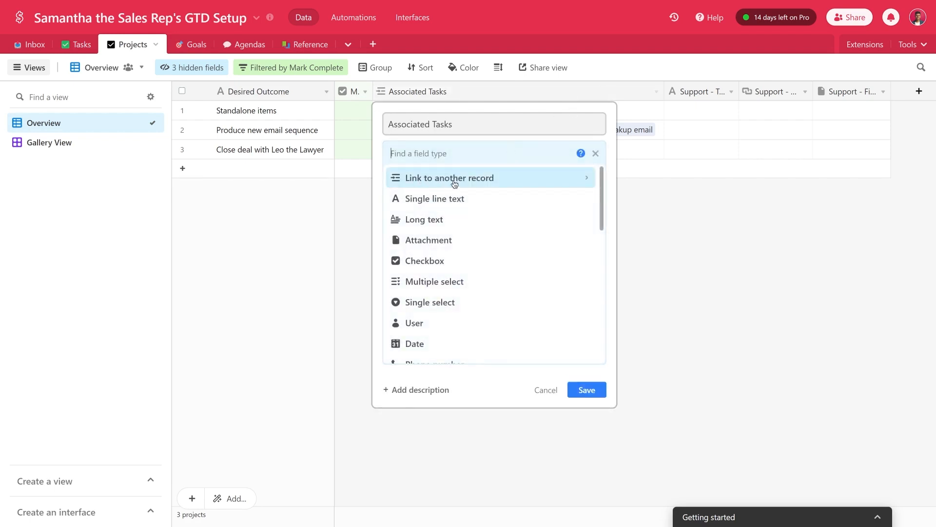
pyautogui.click(478, 138)
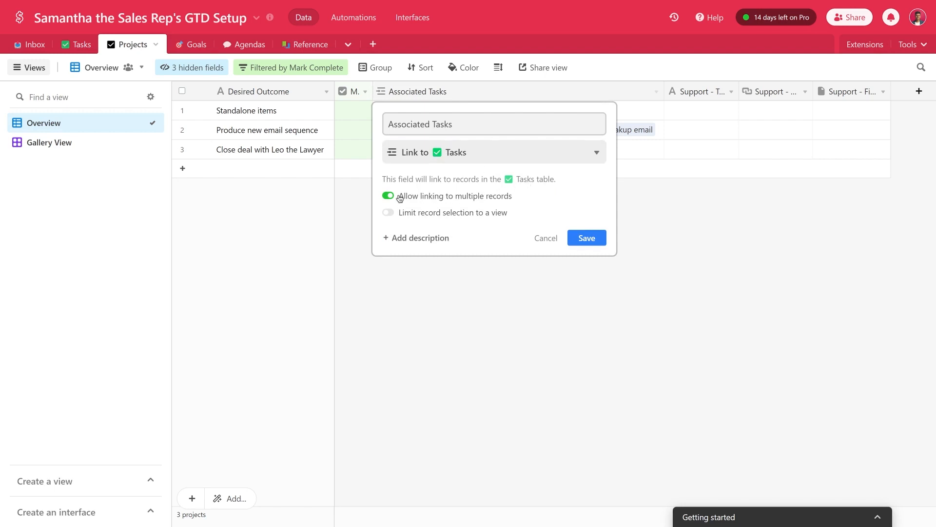
pyautogui.click(545, 239)
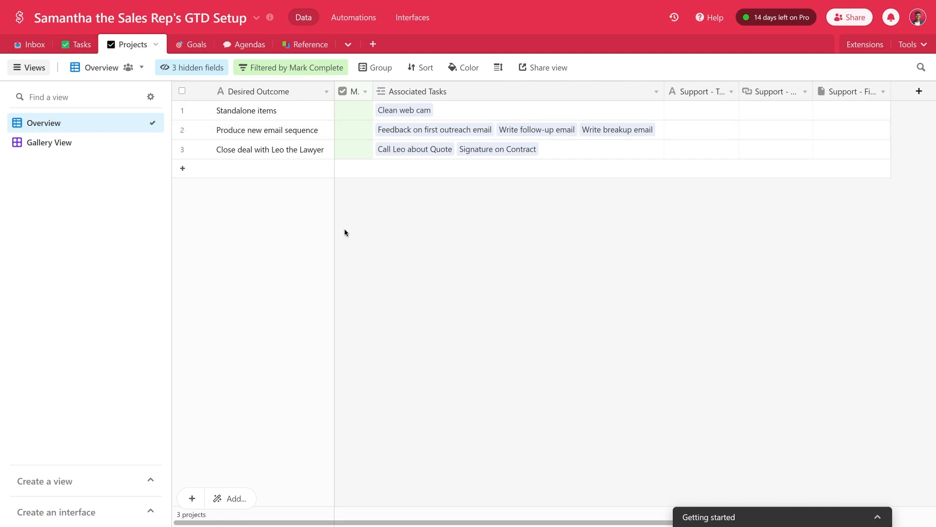
# Review the Produce new email sequence project's linked tasks in the Projects Gallery View and return to the Overview view
pyautogui.click(149, 481)
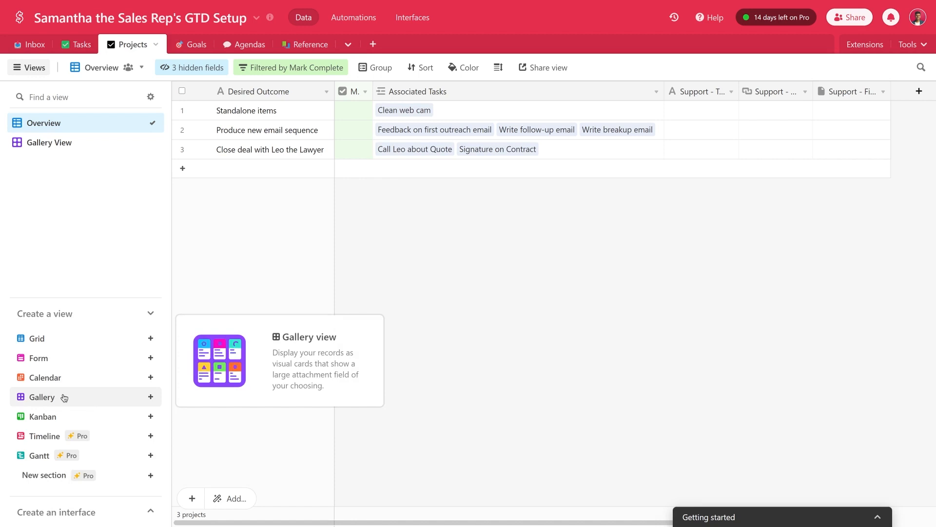
pyautogui.click(72, 148)
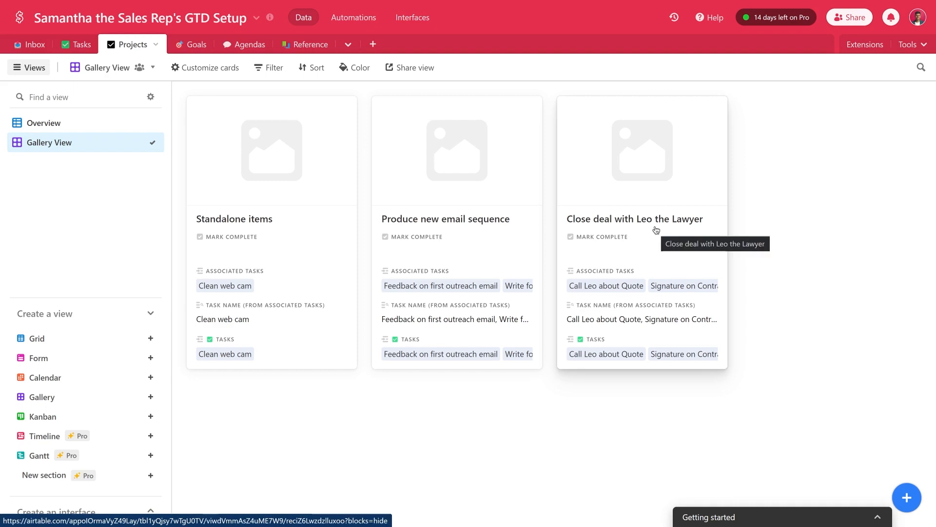
pyautogui.click(486, 235)
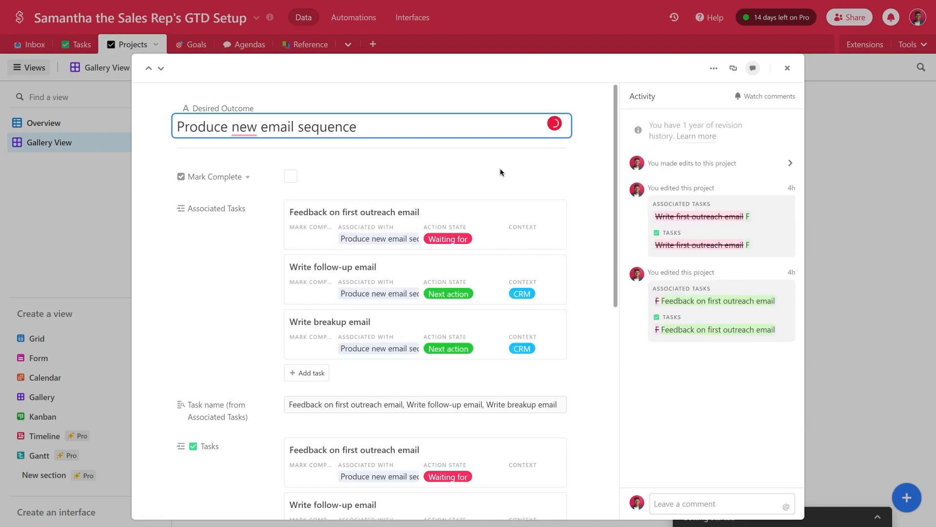
pyautogui.scroll(-1, 501, 172)
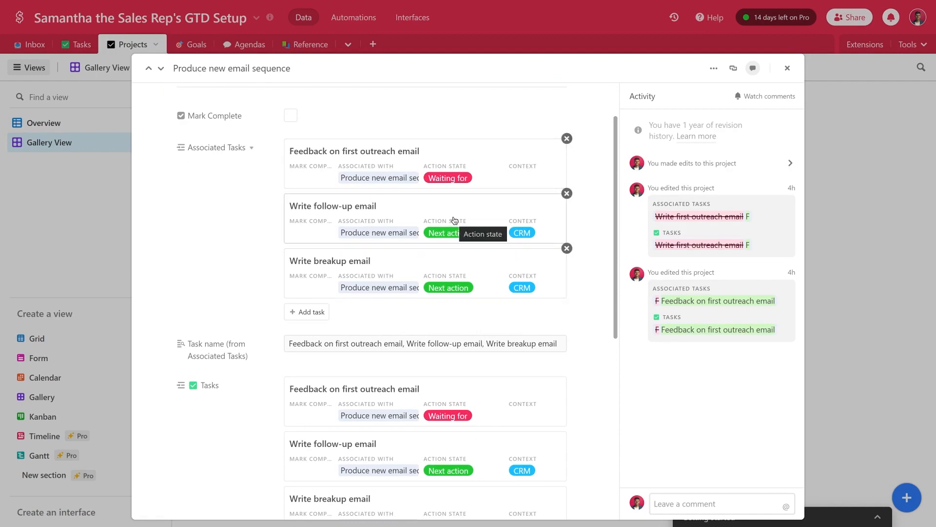
pyautogui.scroll(-2, 453, 221)
pyautogui.click(59, 128)
pyautogui.click(60, 126)
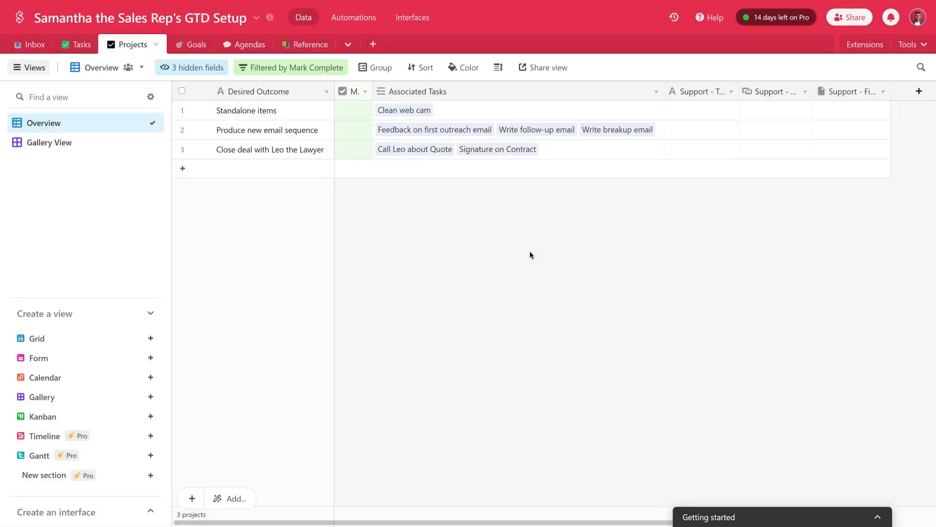
# Look through the existing tasks that can be linked to the Standalone items project, without linking any
pyautogui.click(458, 109)
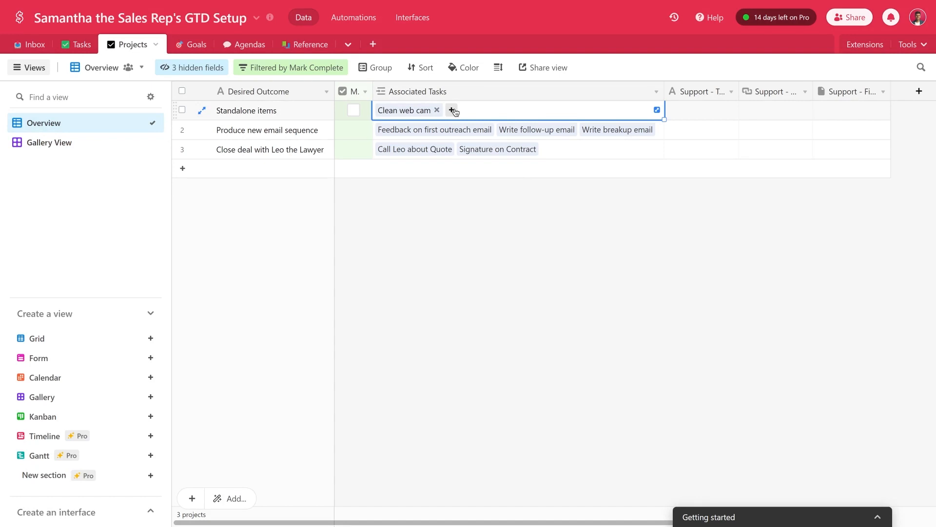
pyautogui.click(452, 111)
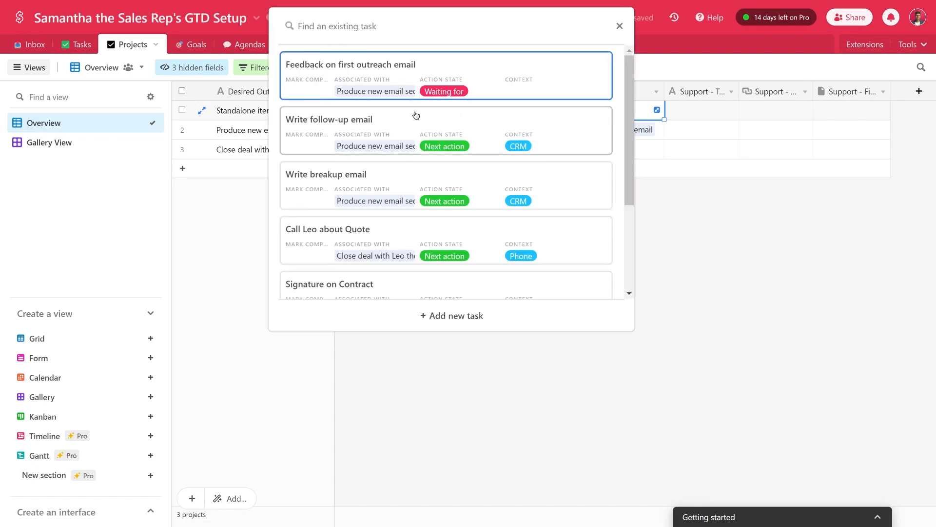
pyautogui.scroll(-3, 414, 117)
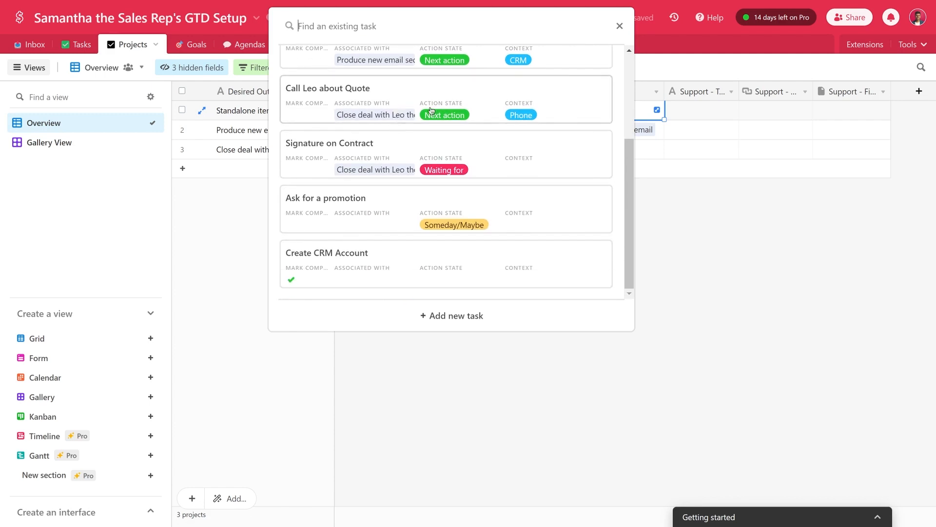
pyautogui.click(619, 26)
# Show the All Tasks view of the Tasks table and examine the Associated with field's link to the Projects table, saving the field configuration
pyautogui.click(67, 46)
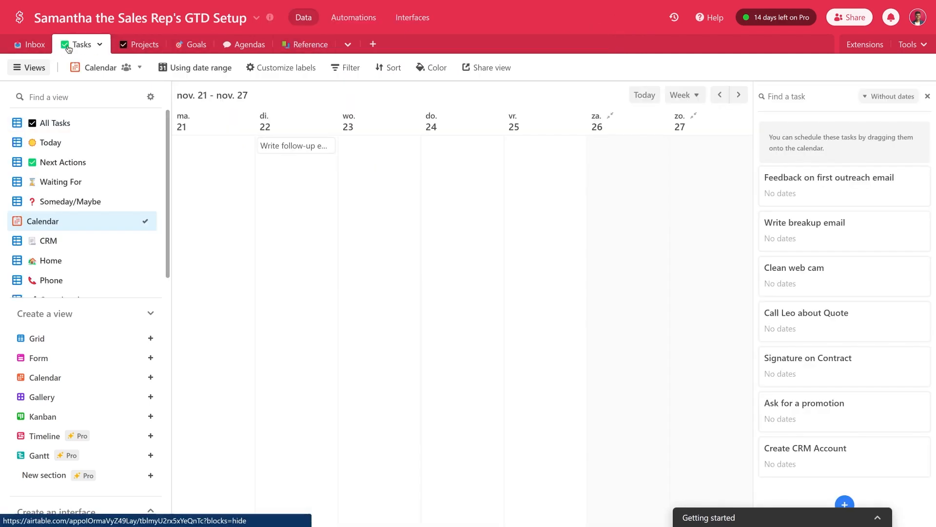
pyautogui.click(44, 122)
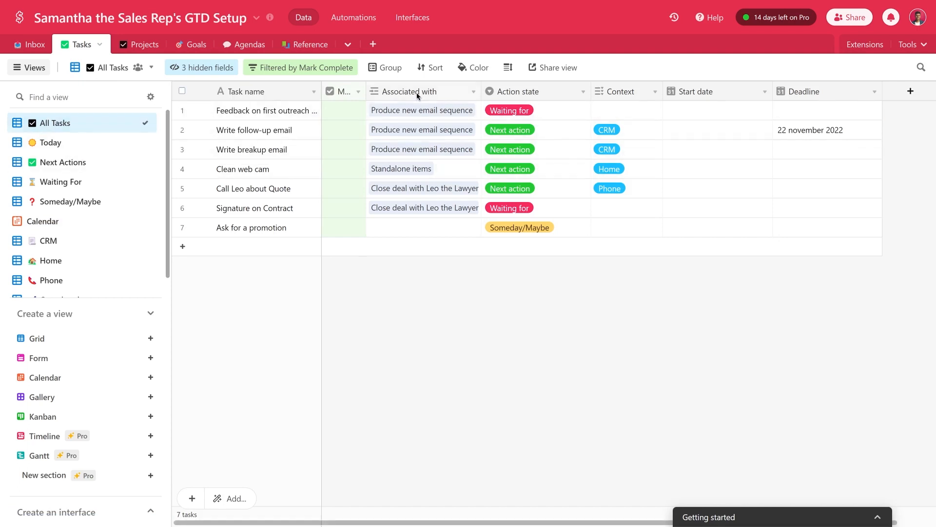
pyautogui.click(472, 95)
pyautogui.click(449, 117)
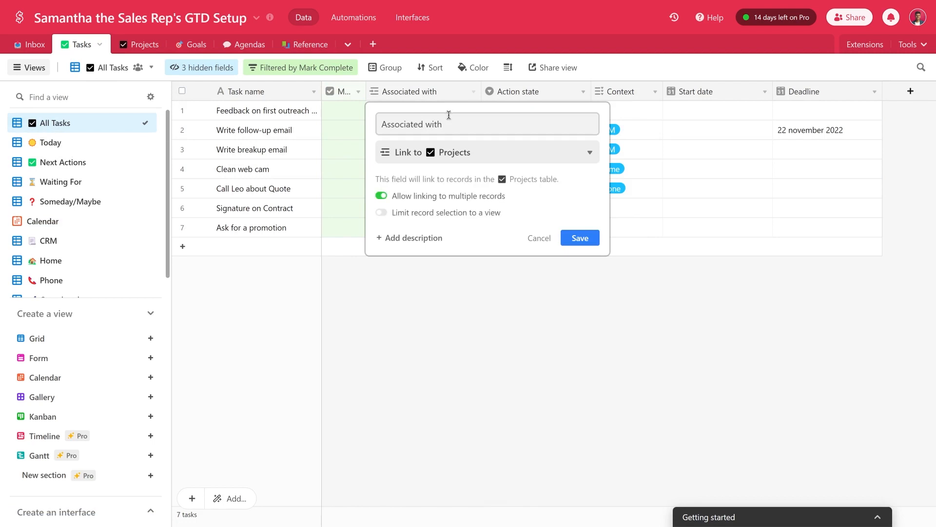
pyautogui.press('Return')
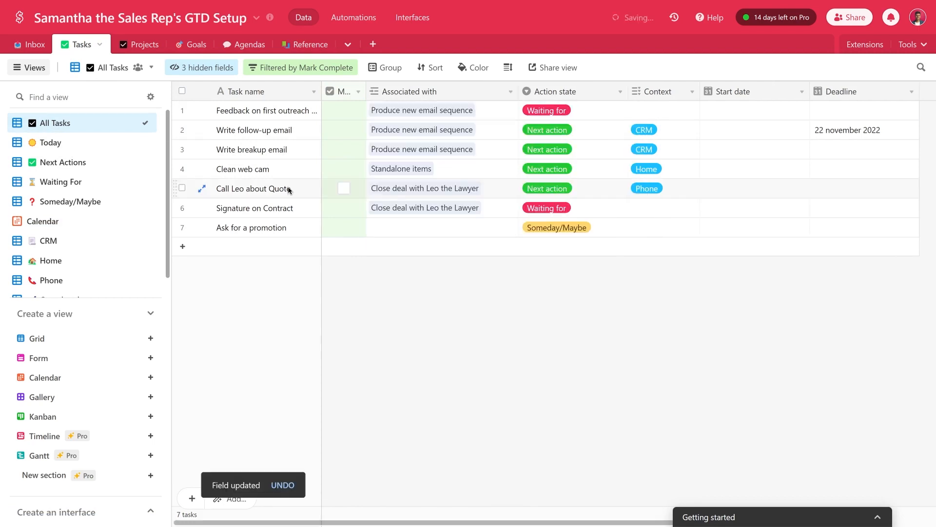
# Open the linked lawyer deal project from the quote call task and review its associated tasks
pyautogui.click(395, 193)
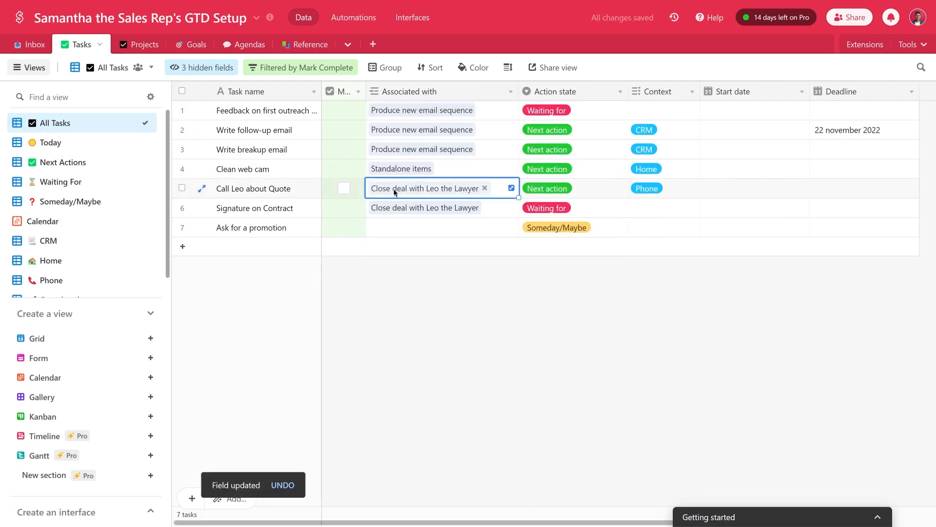
pyautogui.click(395, 190)
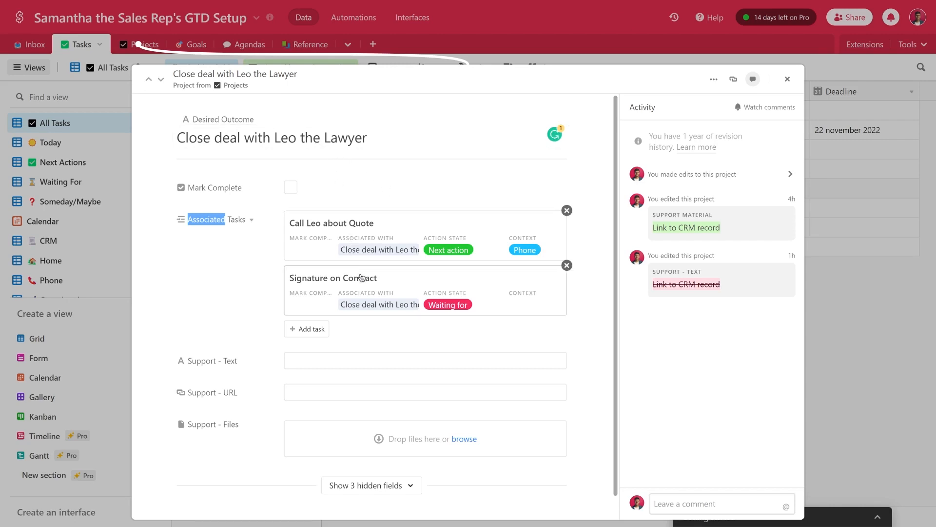
pyautogui.click(787, 79)
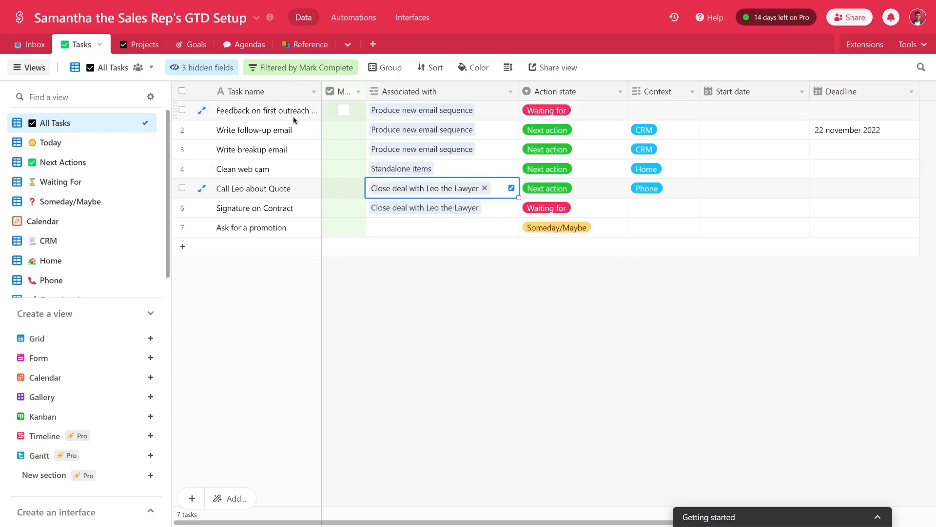
# Compare the Tasks and Projects tables and examine the Projects Overview view's Mark Complete filter
pyautogui.click(152, 45)
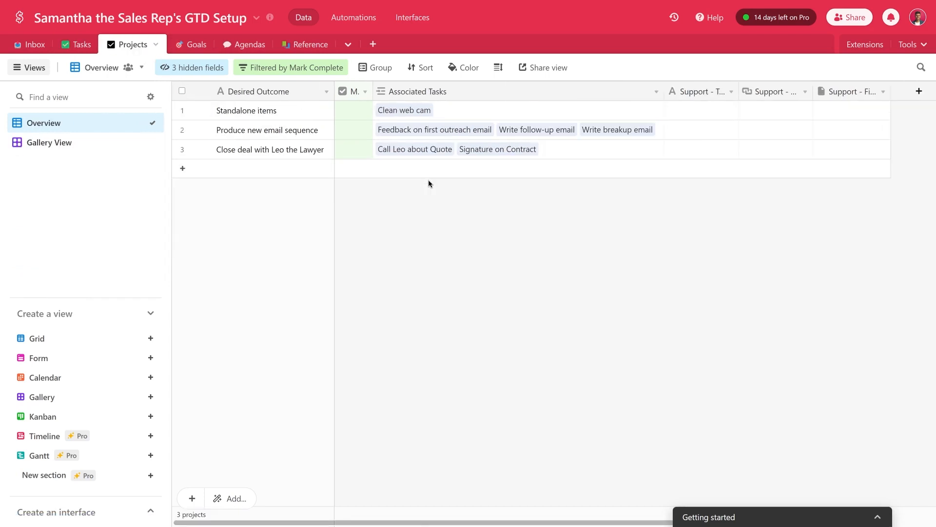
pyautogui.click(79, 45)
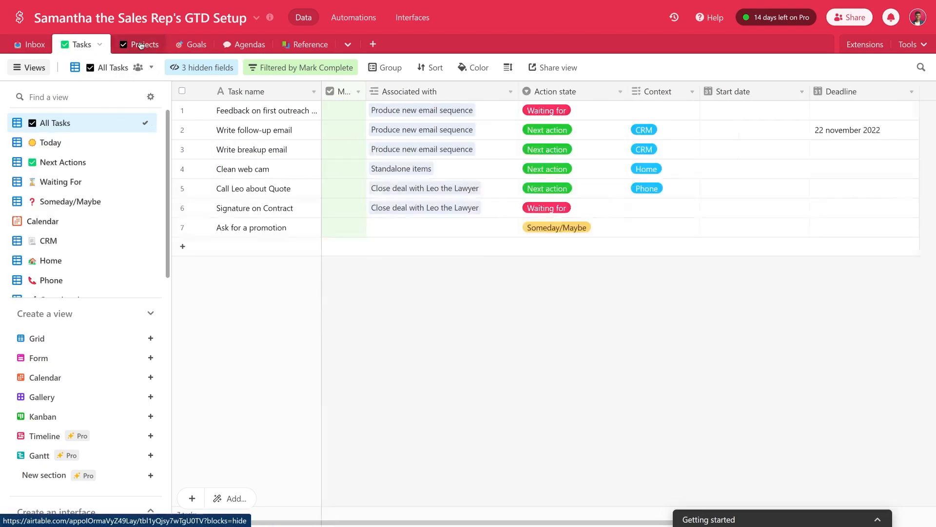
pyautogui.click(140, 46)
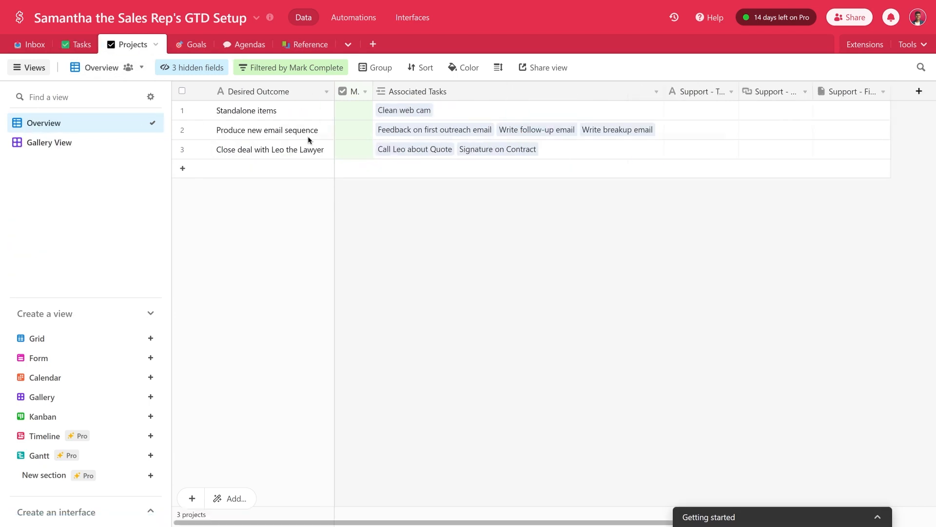
pyautogui.click(299, 69)
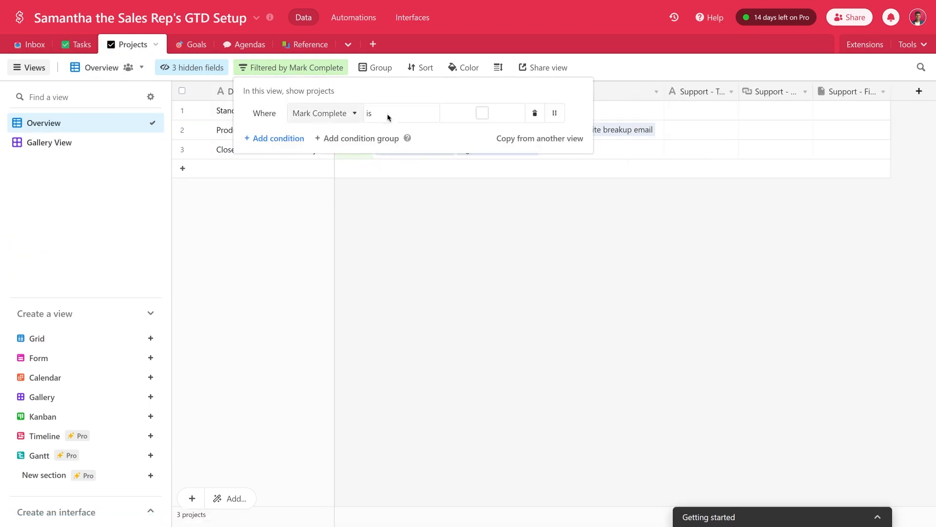
pyautogui.click(484, 184)
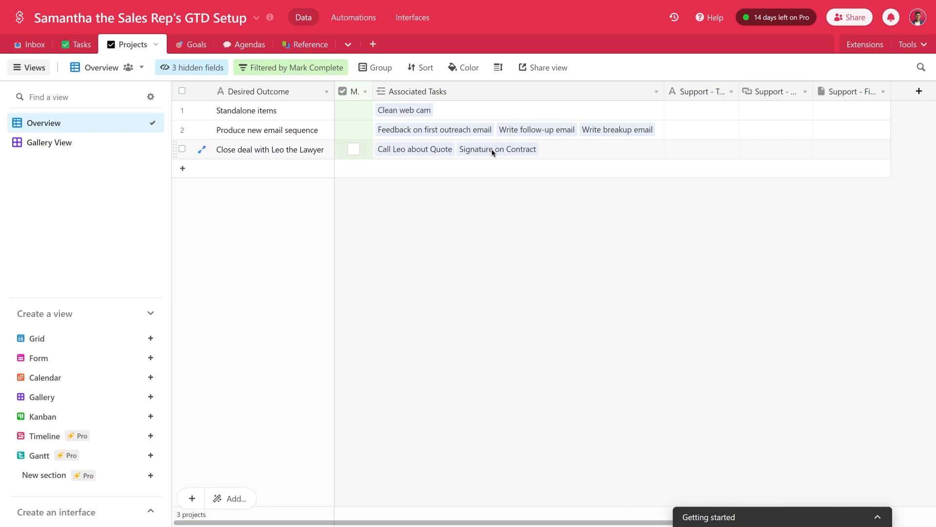
# Mark the quote call and Signature on Contract tasks as complete in the All Tasks view
pyautogui.click(81, 45)
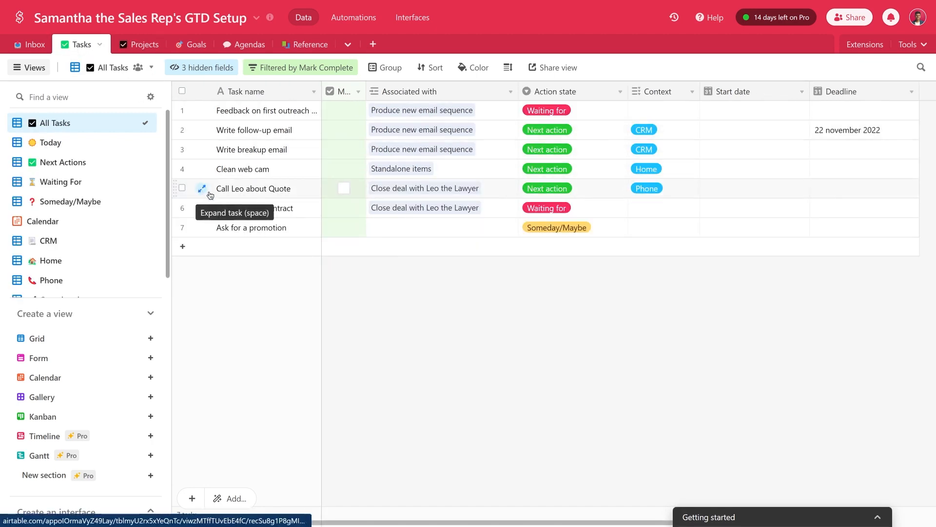
pyautogui.click(344, 190)
pyautogui.click(344, 190)
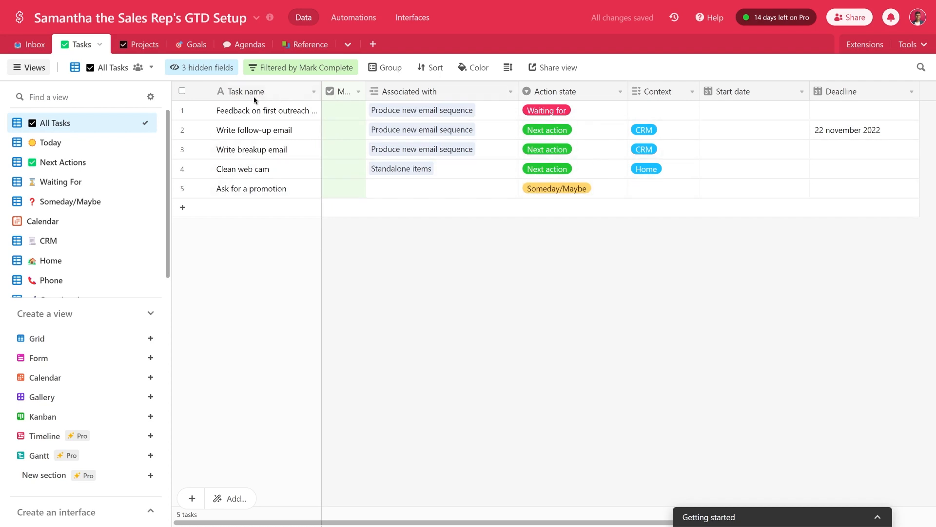
# Open the lawyer deal project's record from the Projects Overview and mark the project as complete
pyautogui.click(142, 45)
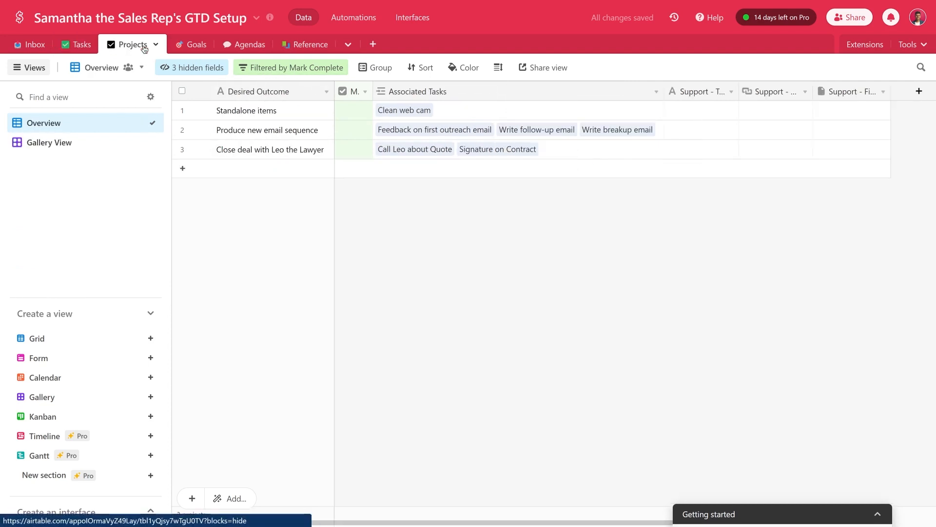
pyautogui.click(265, 151)
pyautogui.press('space')
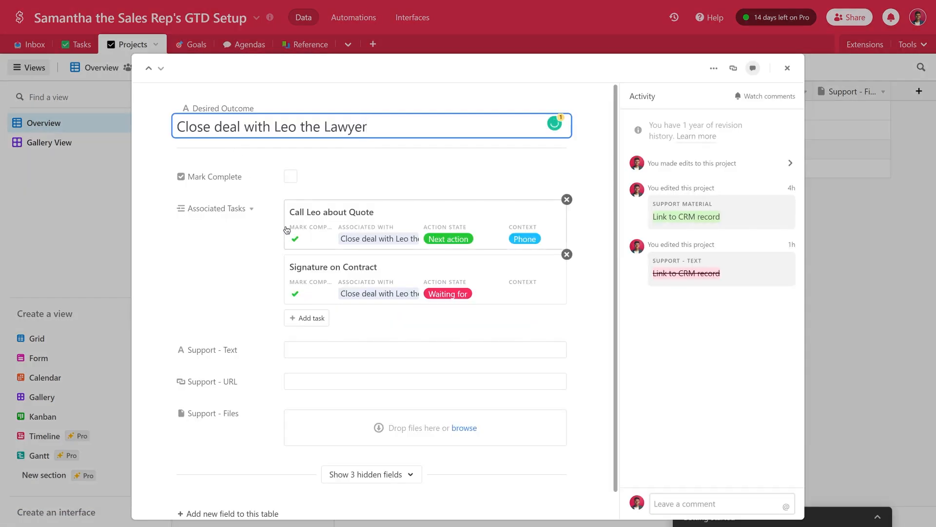
pyautogui.click(290, 177)
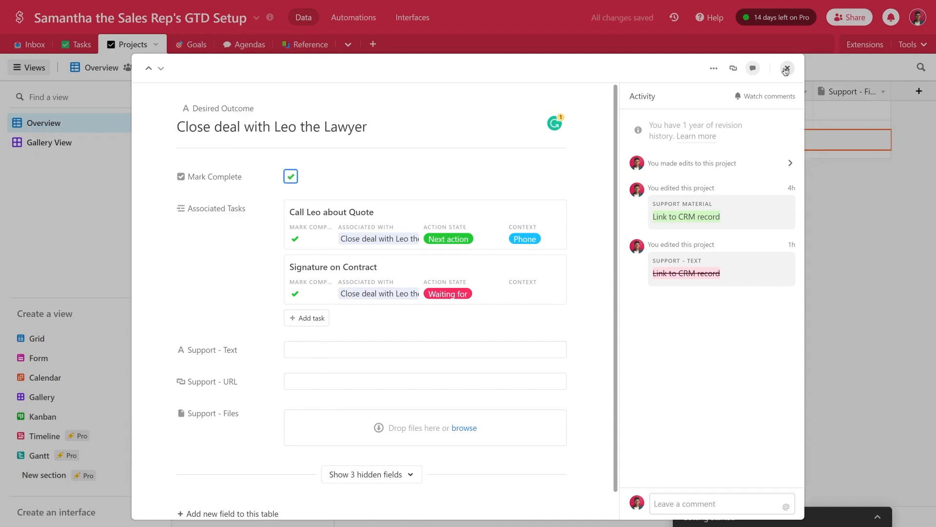
pyautogui.click(787, 68)
pyautogui.click(347, 197)
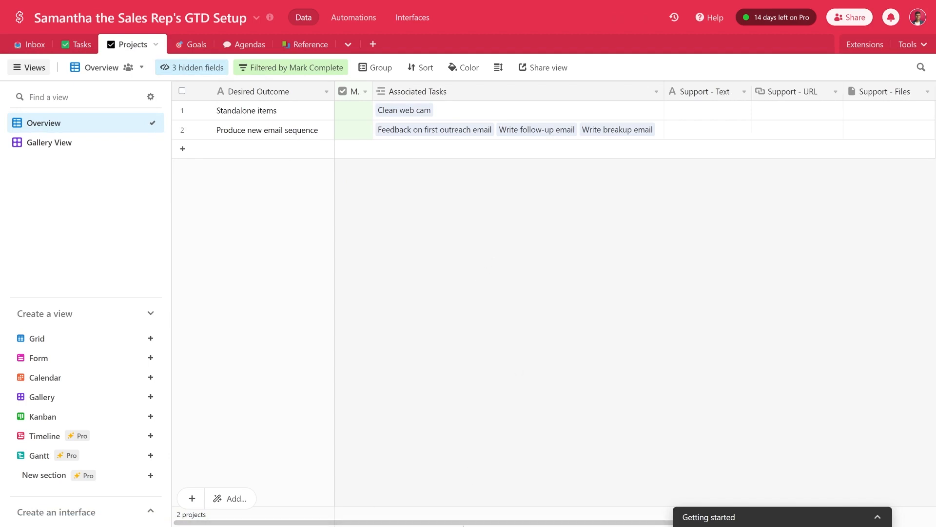
# Look over the Projects table's Support - Text, Support - URL and Support - Files fields
pyautogui.moveTo(470, 523); pyautogui.dragTo(561, 524)
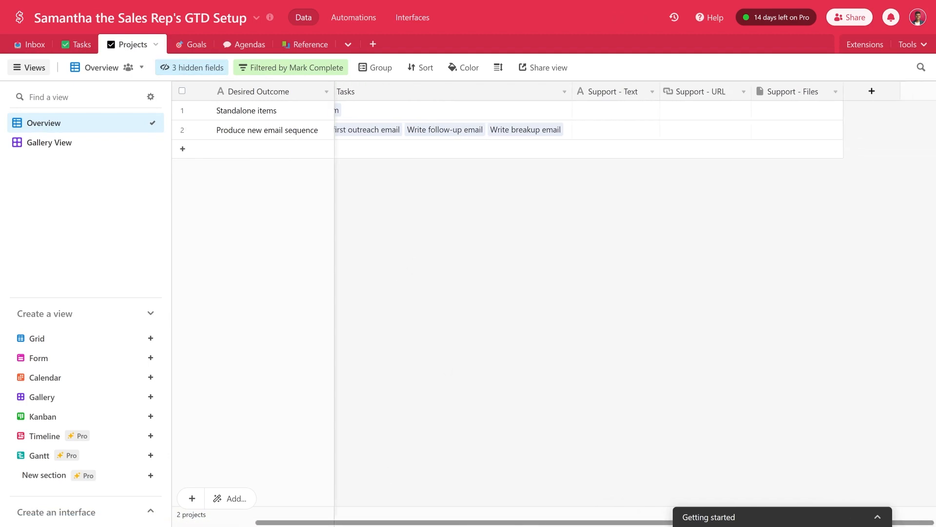
pyautogui.click(611, 92)
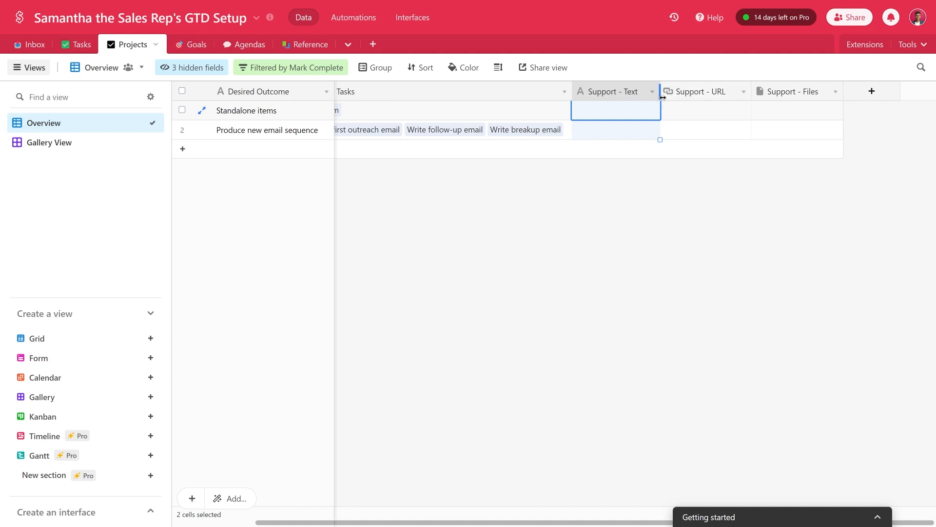
pyautogui.click(696, 93)
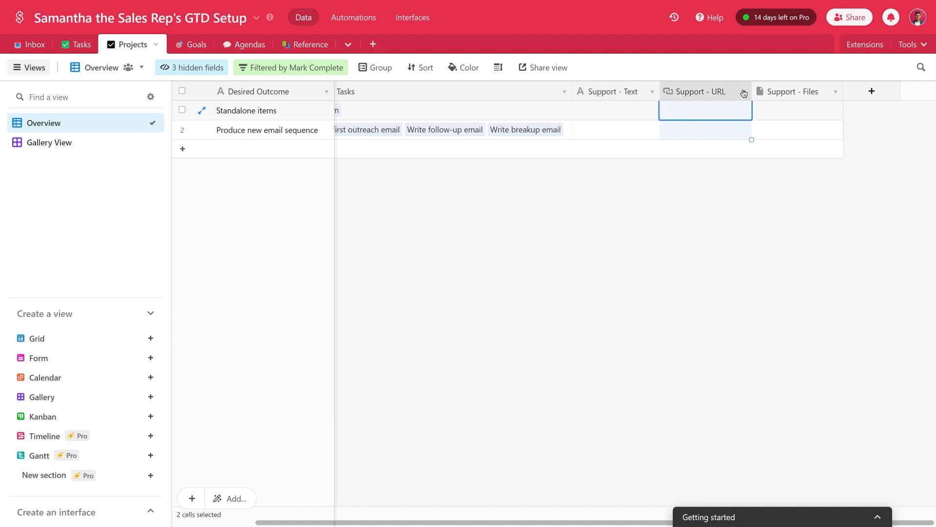
pyautogui.click(809, 91)
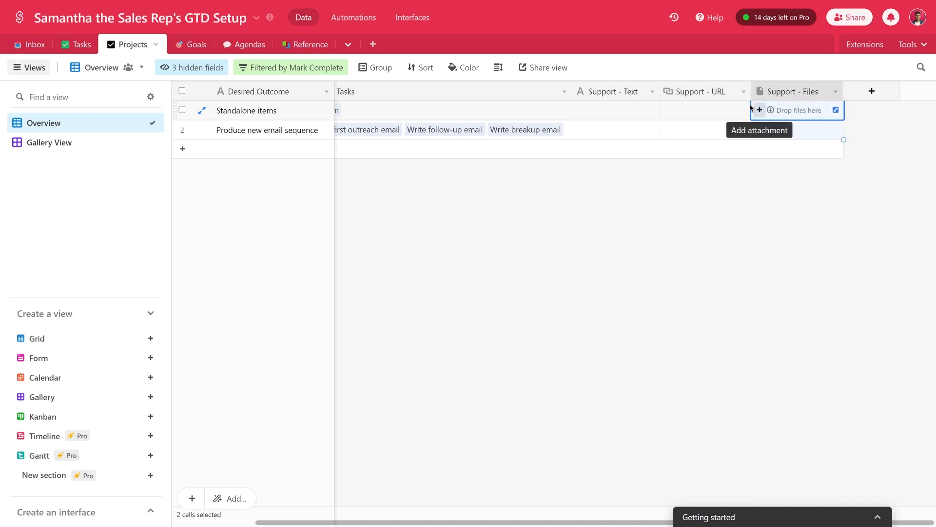
# Open the Produce new email sequence project in the Gallery View and review its support text, URL and file fields, leaving them empty
pyautogui.click(94, 146)
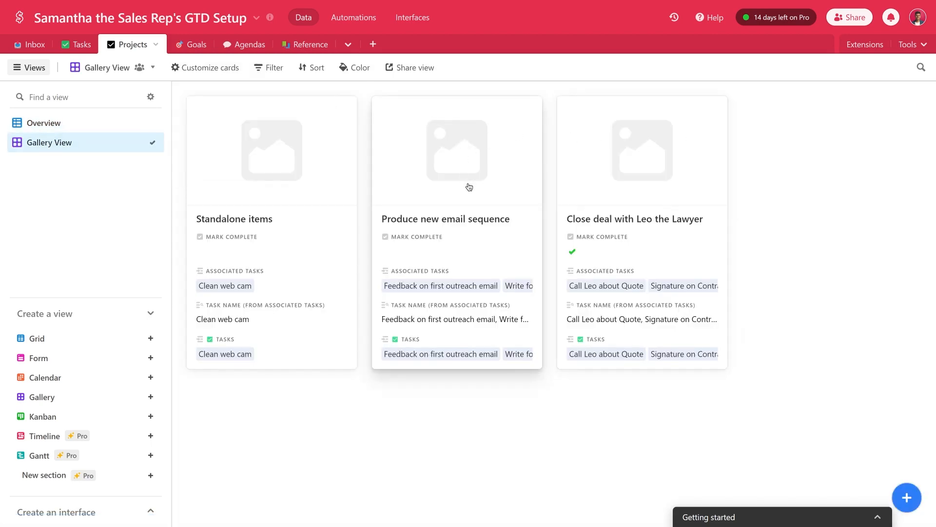
pyautogui.click(471, 186)
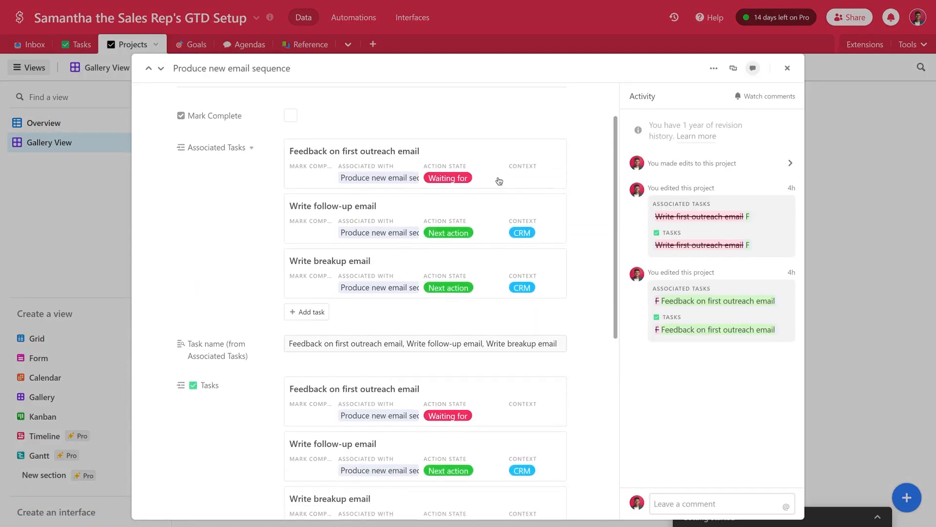
pyautogui.scroll(-4, 312, 280)
pyautogui.click(312, 282)
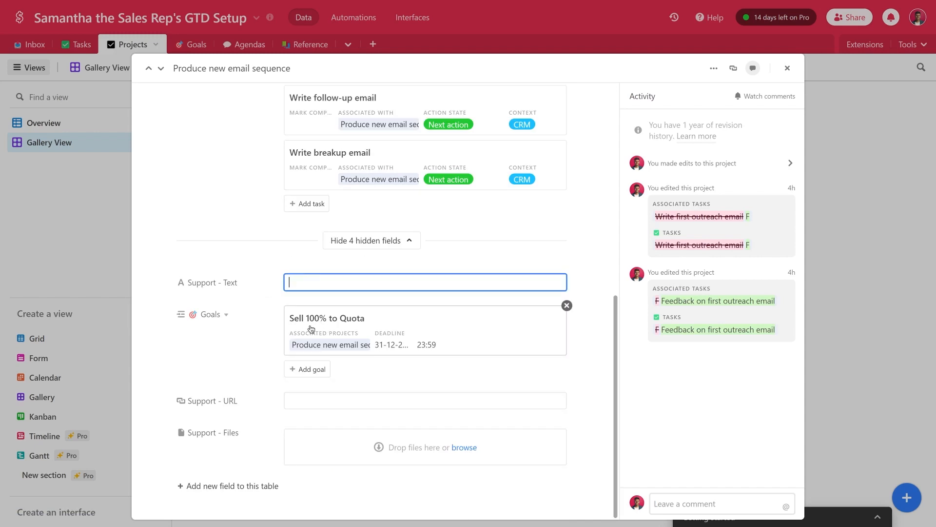
pyautogui.click(328, 401)
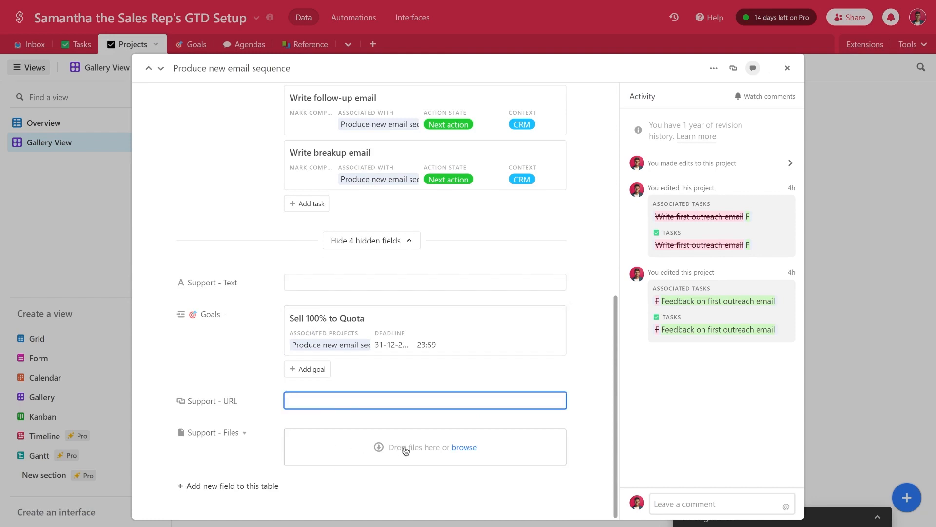
pyautogui.scroll(5, 417, 439)
pyautogui.scroll(-5, 417, 439)
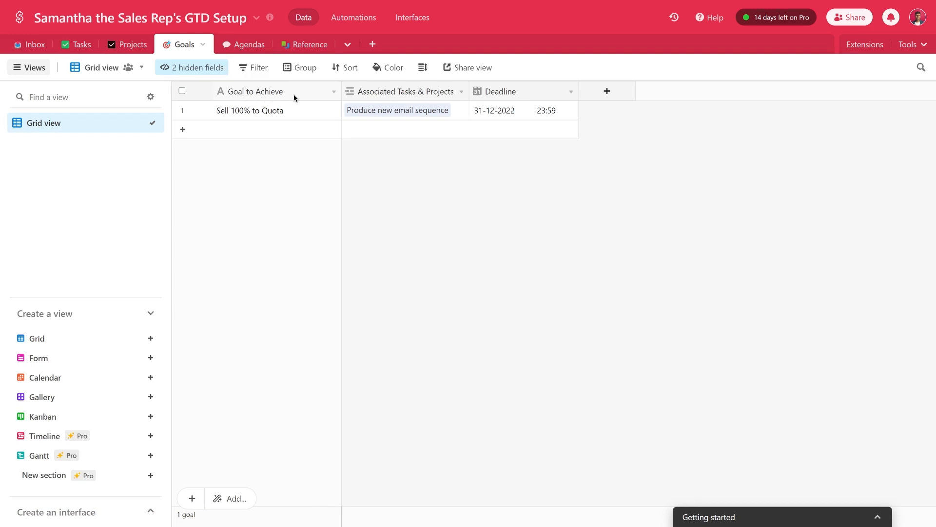
# Examine the Goals table's Associated Projects field and its link to the Projects table, leaving the configuration unsaved
pyautogui.click(461, 92)
pyautogui.click(455, 120)
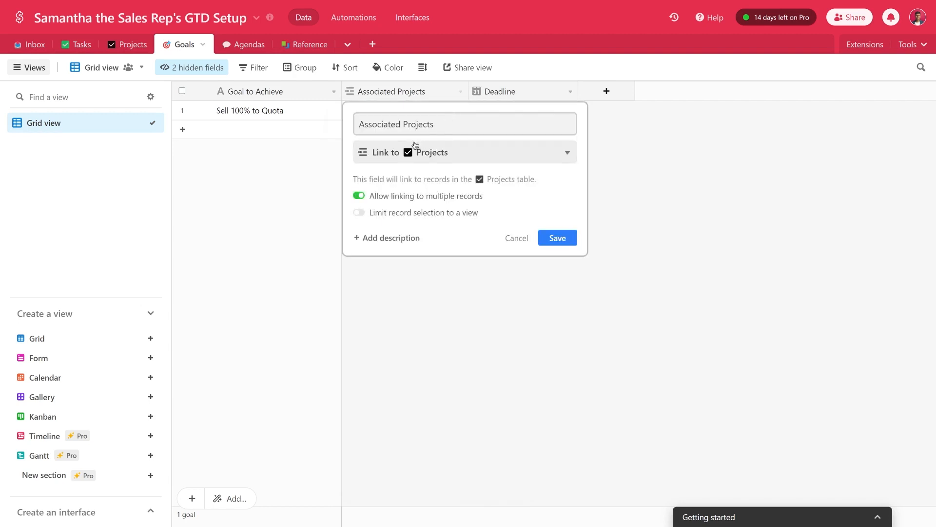
pyautogui.click(517, 237)
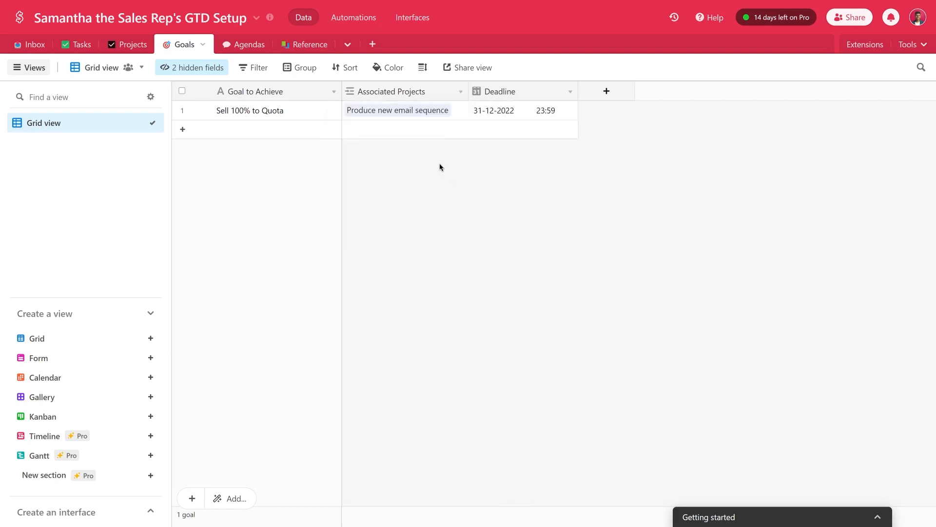
# Check the project picker for the Sell 100% to Quota goal without linking another project, and inspect the goal's Deadline
pyautogui.click(463, 112)
pyautogui.click(351, 126)
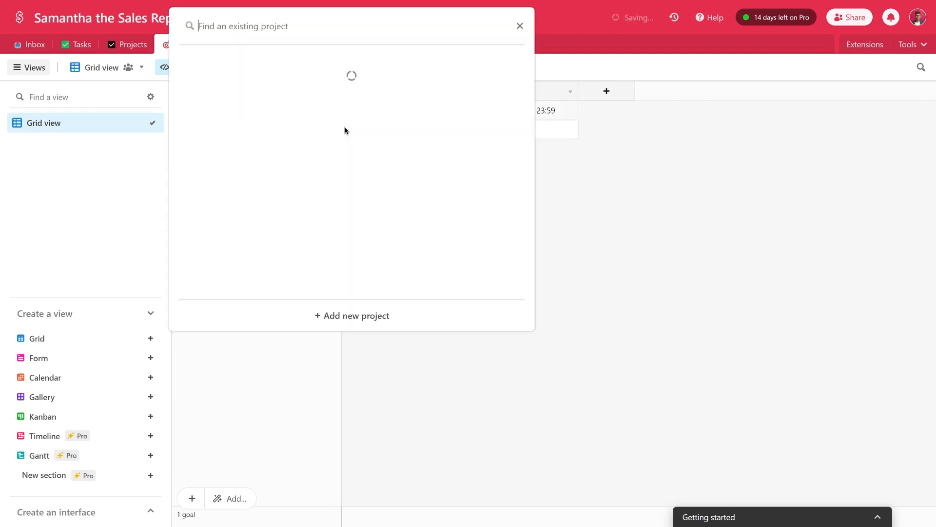
pyautogui.click(520, 26)
pyautogui.click(497, 168)
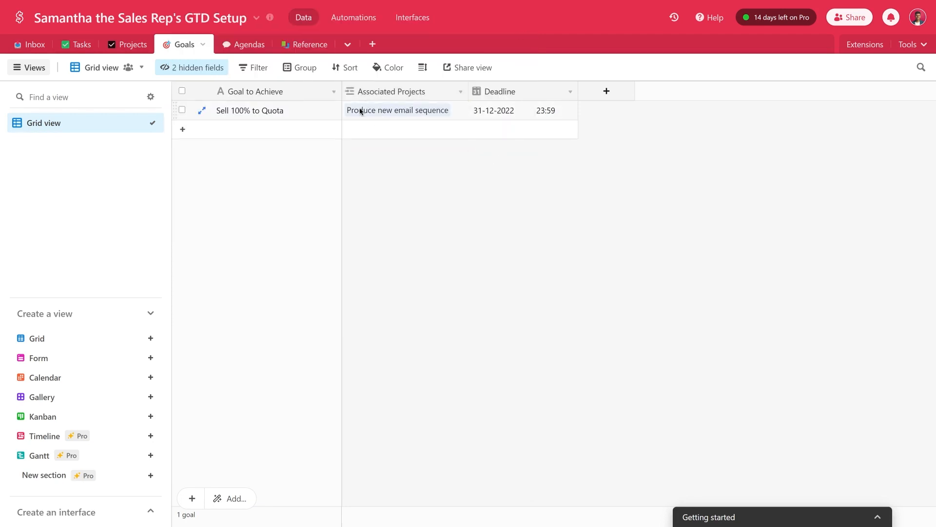
pyautogui.click(498, 113)
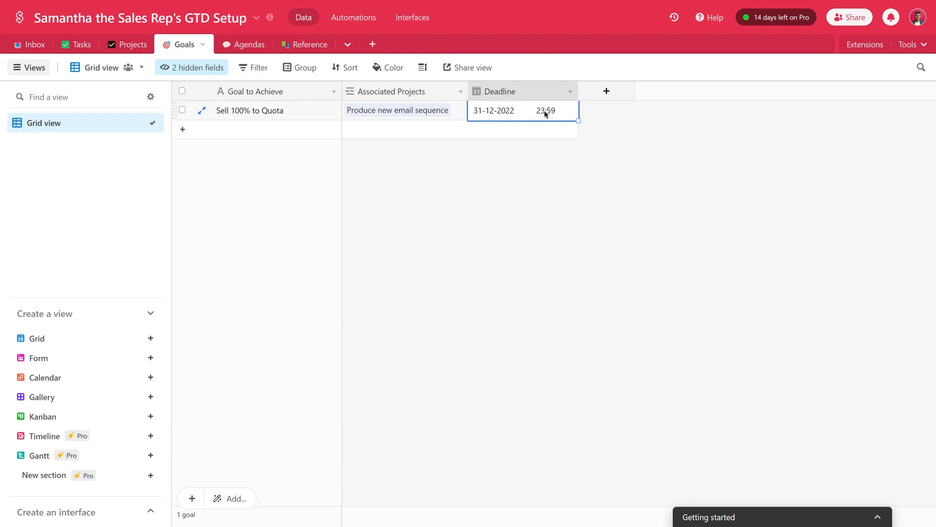
# Open the Agendas table and inspect its Talking point field and the Contact field's configuration
pyautogui.click(536, 157)
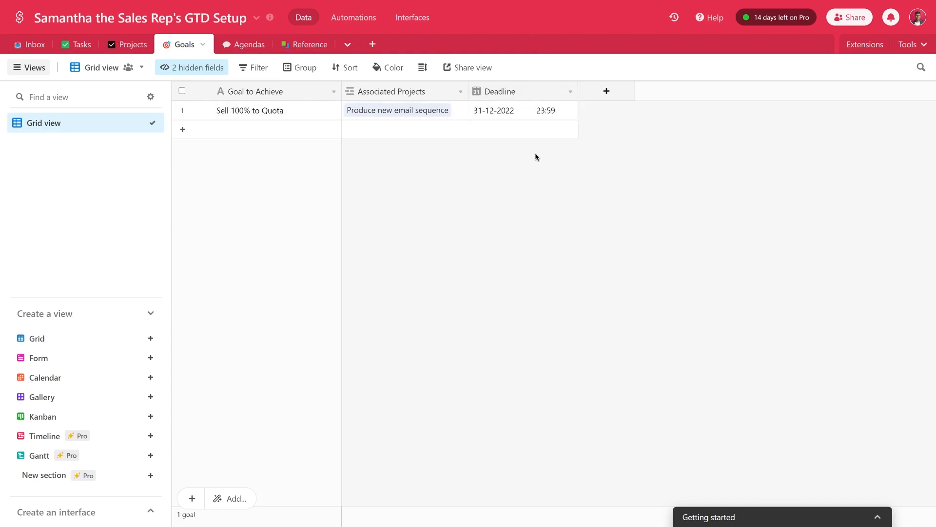
pyautogui.click(249, 45)
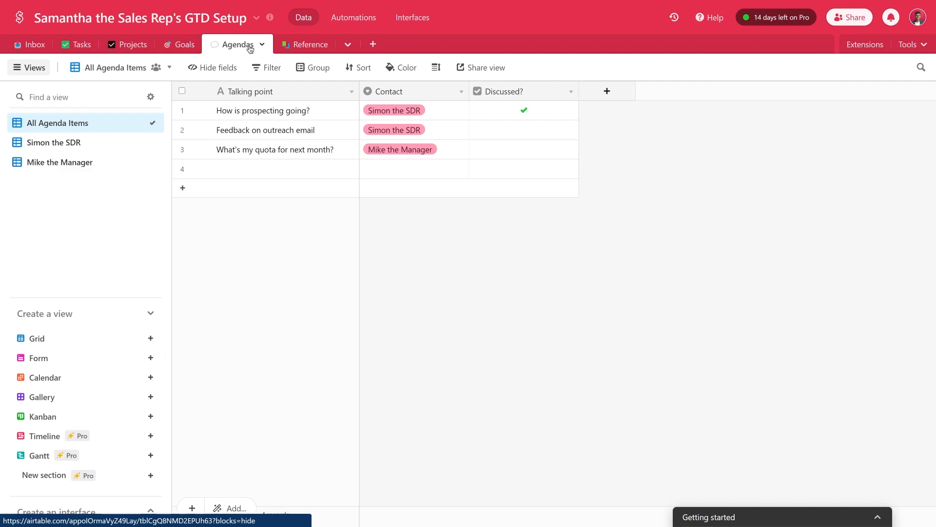
pyautogui.click(254, 94)
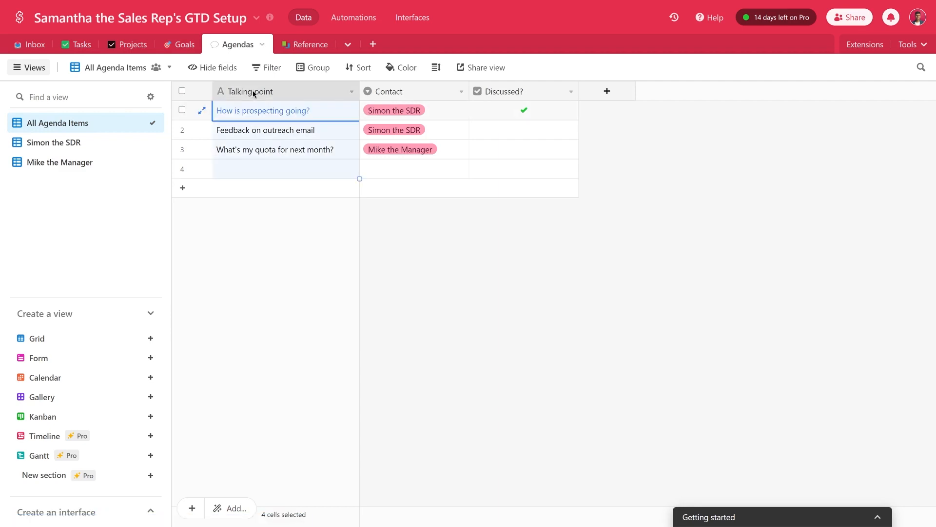
pyautogui.click(411, 92)
pyautogui.click(462, 92)
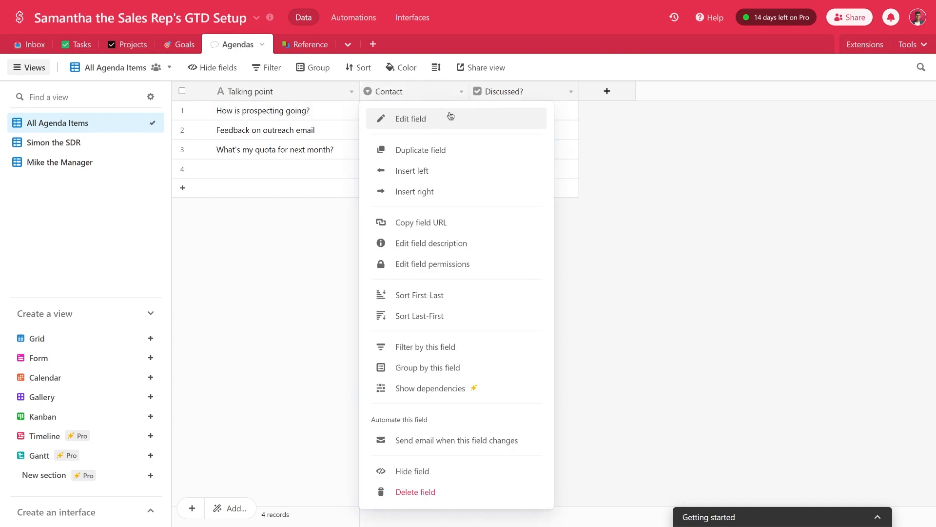
pyautogui.click(451, 117)
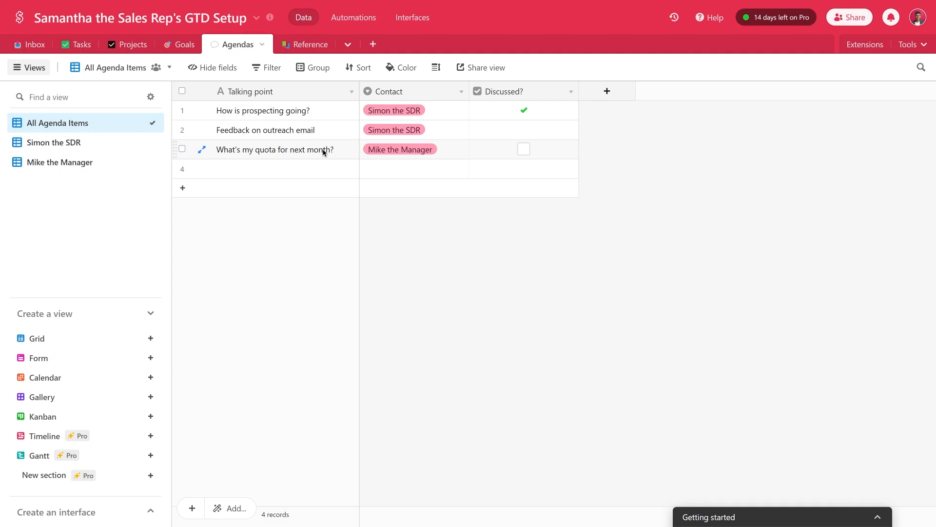
# Open the SDR's agenda view and inspect the Contact condition that filters it
pyautogui.click(94, 144)
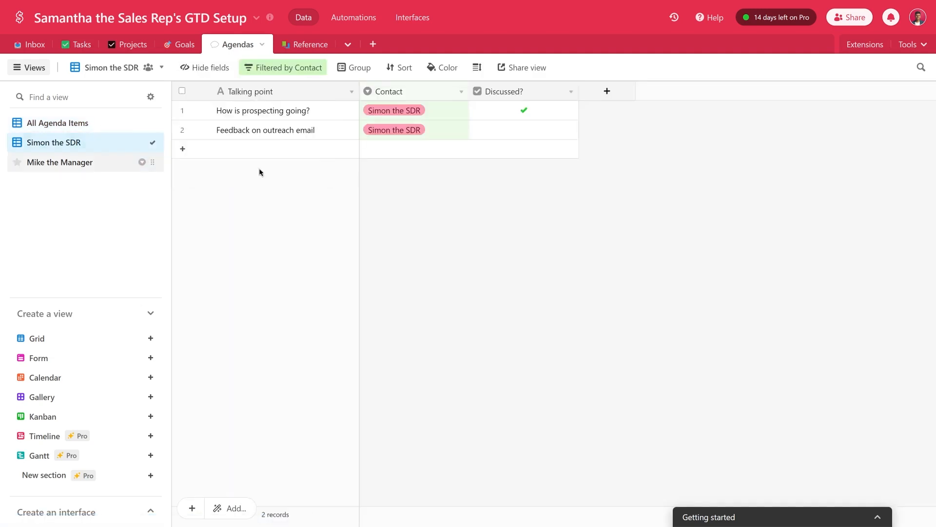
pyautogui.click(295, 70)
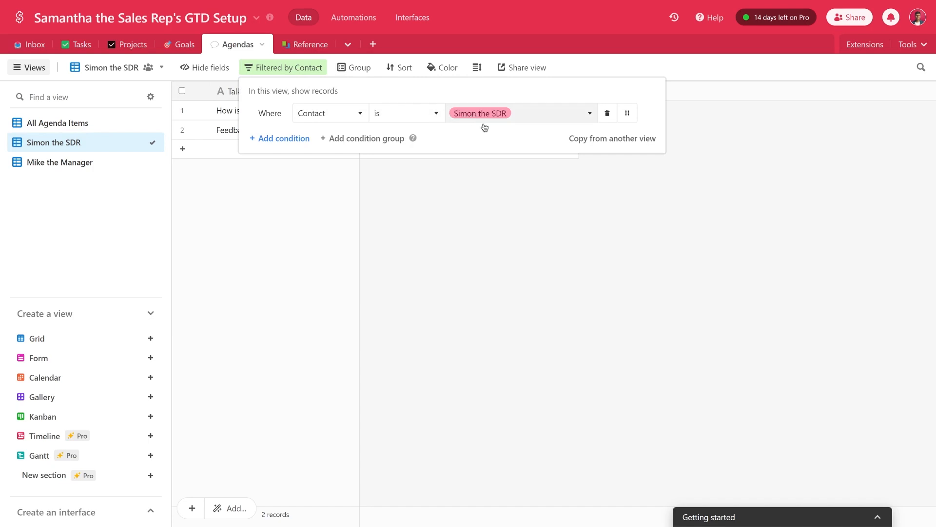
pyautogui.click(500, 187)
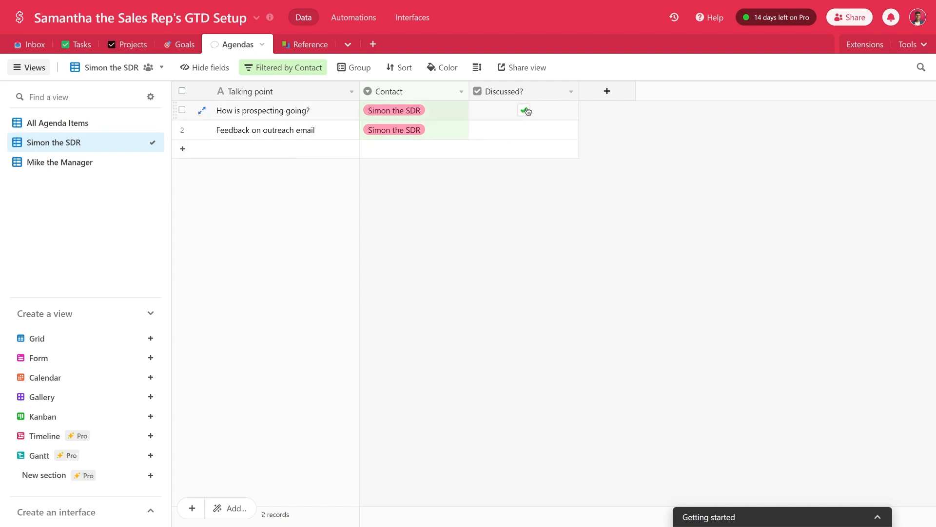
# Add a second filter condition based on the Discussed? field to the SDR's agenda view
pyautogui.click(290, 71)
pyautogui.click(300, 141)
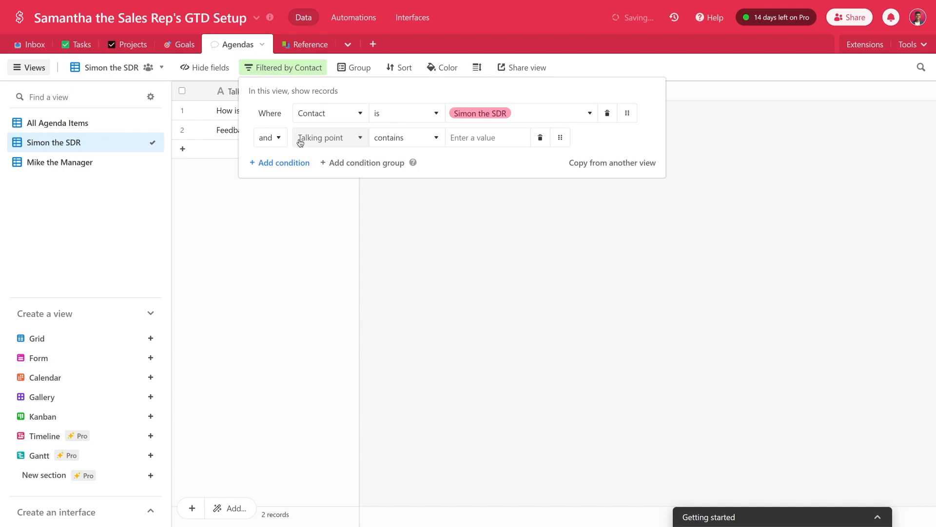
pyautogui.click(337, 138)
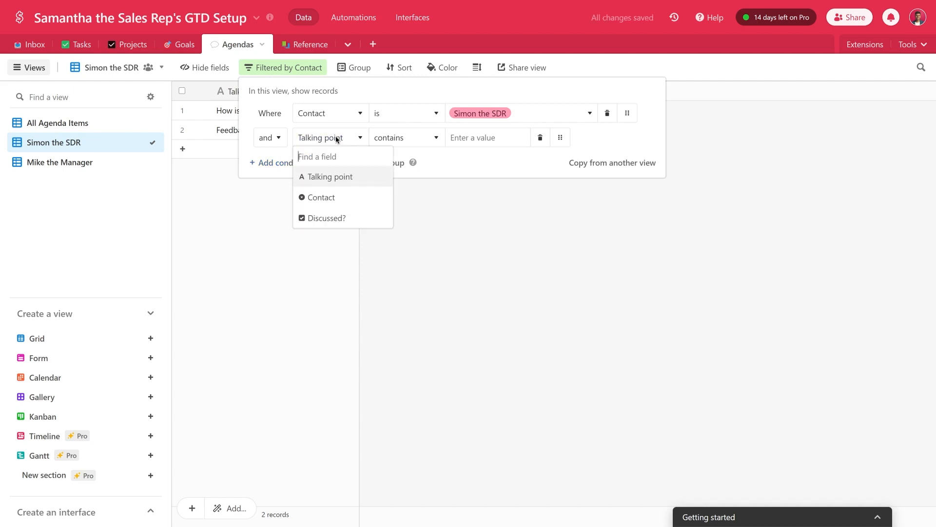
pyautogui.click(340, 212)
pyautogui.click(517, 194)
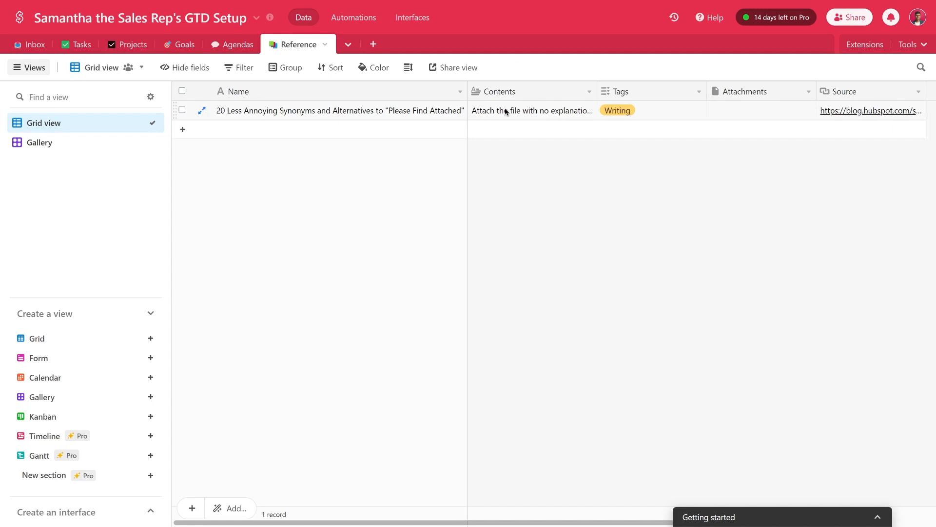
# Look over the Reference table's grid fields and open the "20 Less Annoying Synonyms" record from the Gallery view
pyautogui.moveTo(296, 523); pyautogui.dragTo(391, 526)
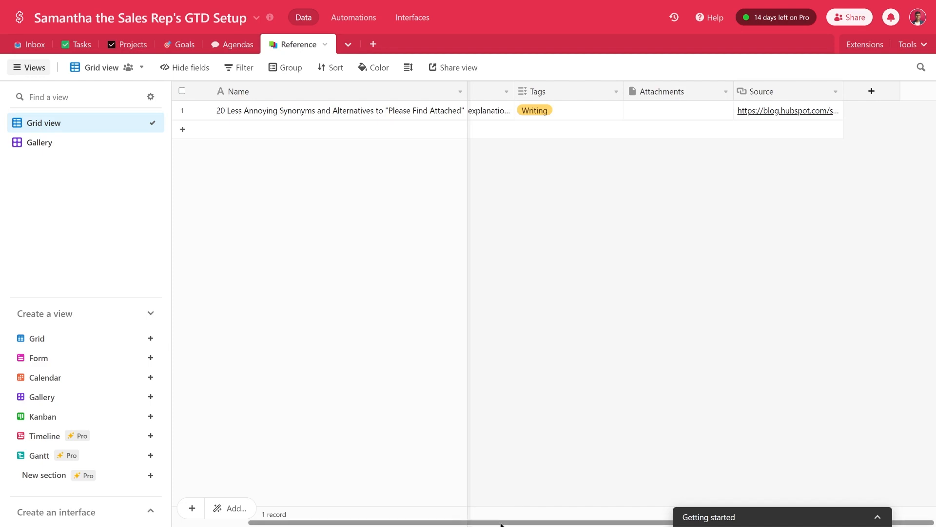
pyautogui.moveTo(501, 525); pyautogui.dragTo(393, 516)
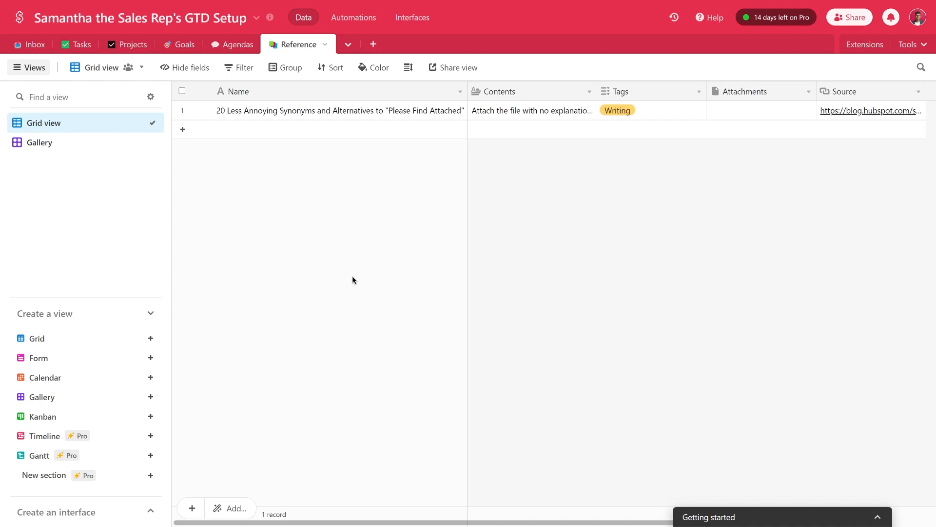
pyautogui.click(72, 148)
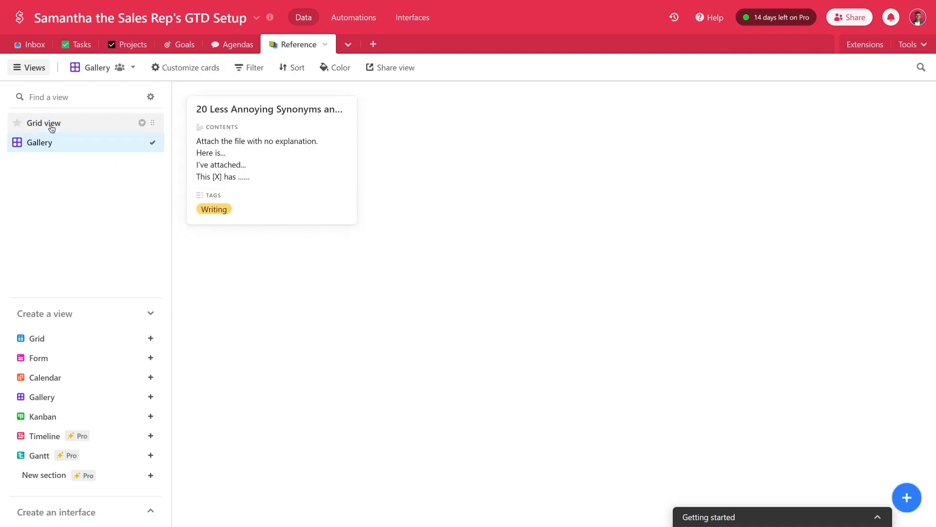
pyautogui.click(287, 148)
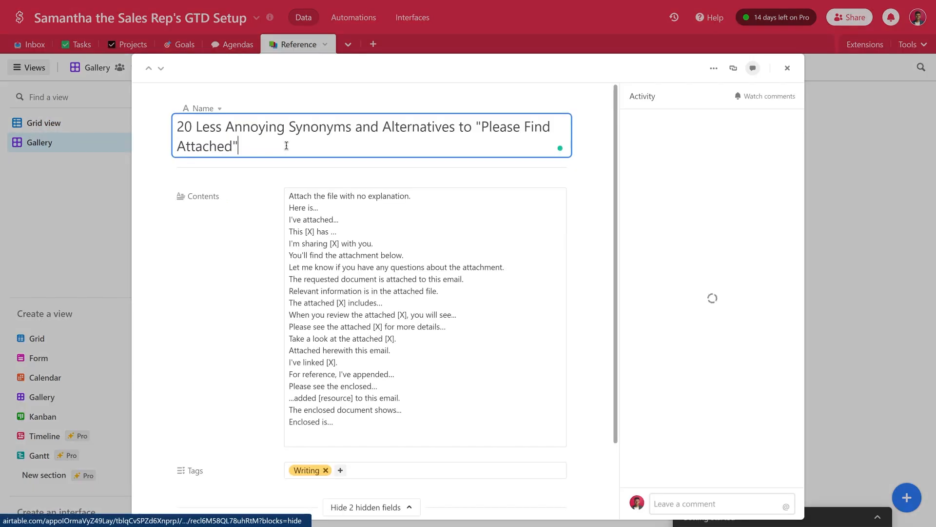
# Review the reference record's Name, Contents, Tags, Attachments and Source fields
pyautogui.moveTo(291, 141); pyautogui.dragTo(170, 127)
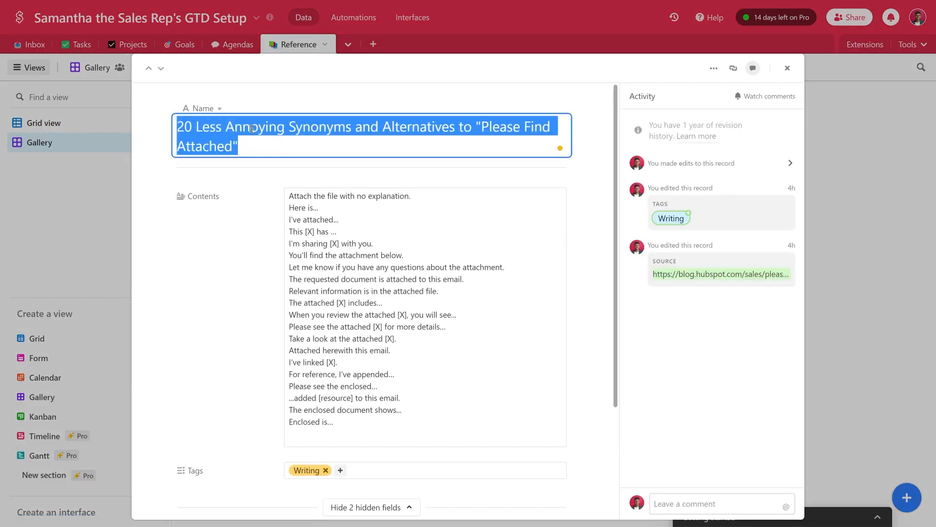
pyautogui.click(274, 135)
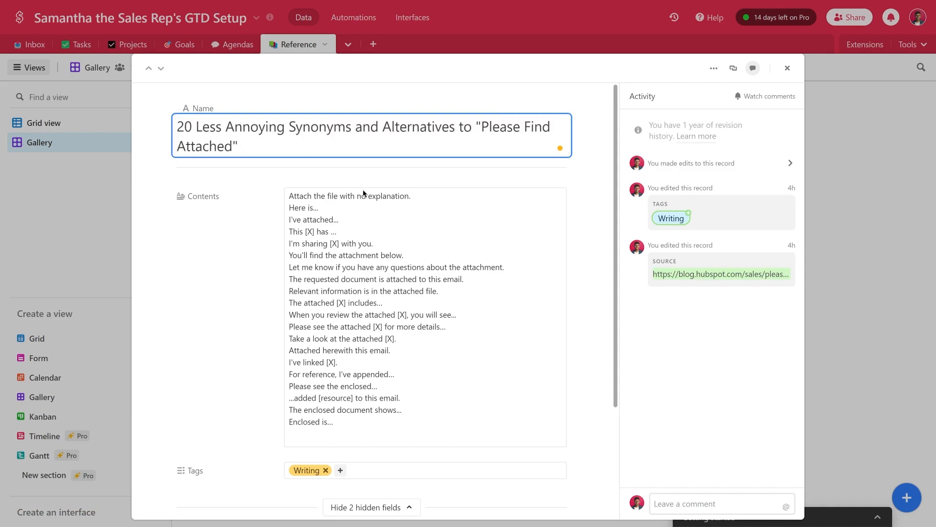
pyautogui.scroll(-2, 364, 194)
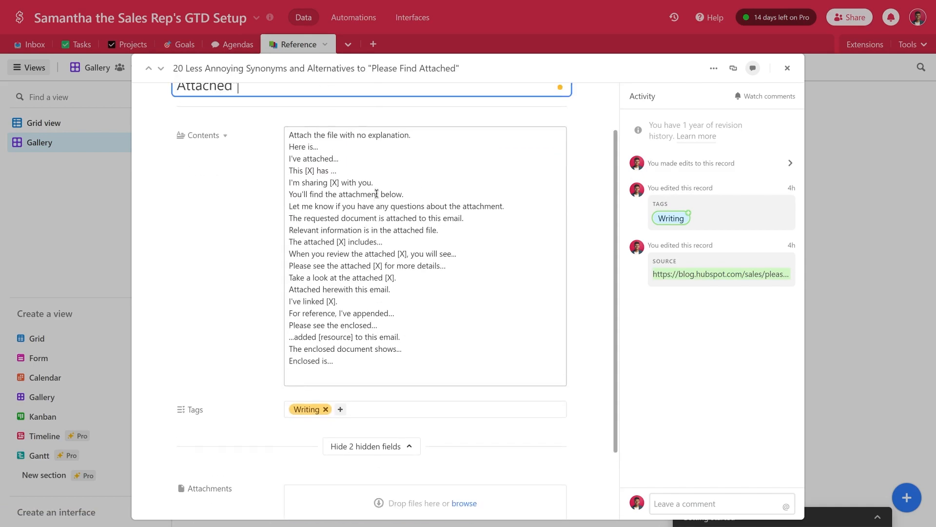
pyautogui.moveTo(337, 371); pyautogui.dragTo(288, 134)
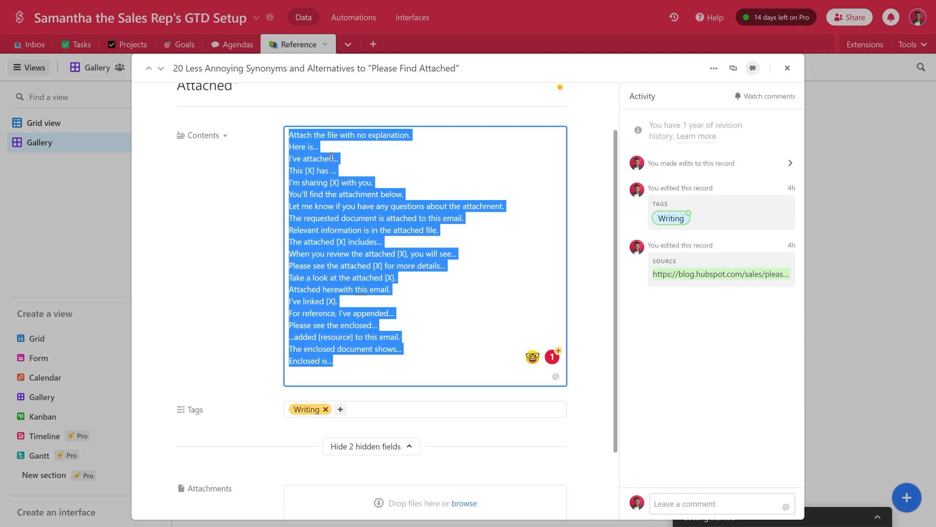
pyautogui.scroll(-2, 331, 156)
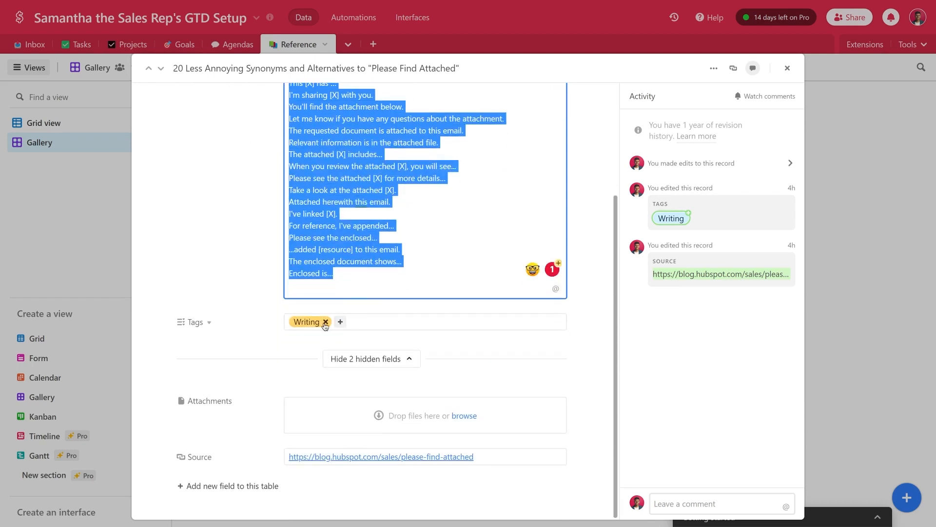
pyautogui.click(370, 282)
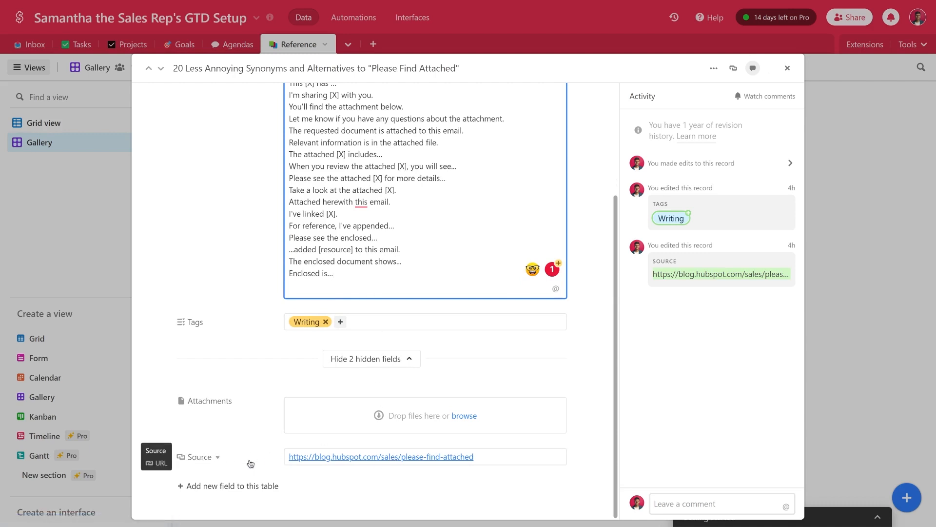
# Open the record's HubSpot source article, skim through it, and return to close the record
pyautogui.click(322, 457)
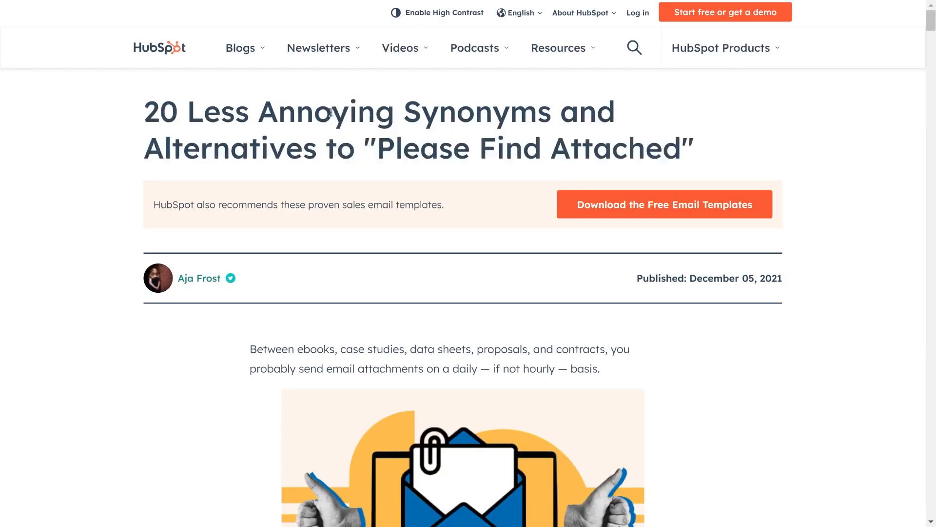
pyautogui.scroll(-20, 503, 119)
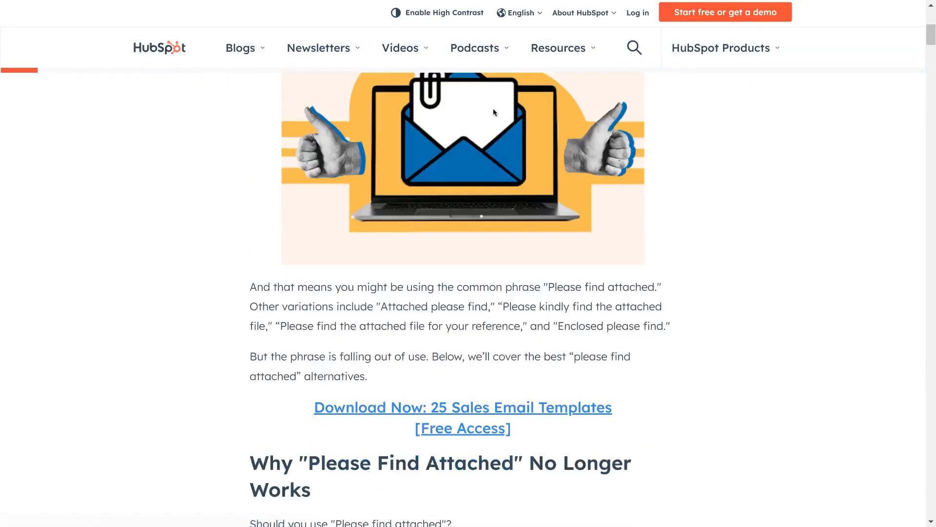
pyautogui.scroll(-20, 496, 113)
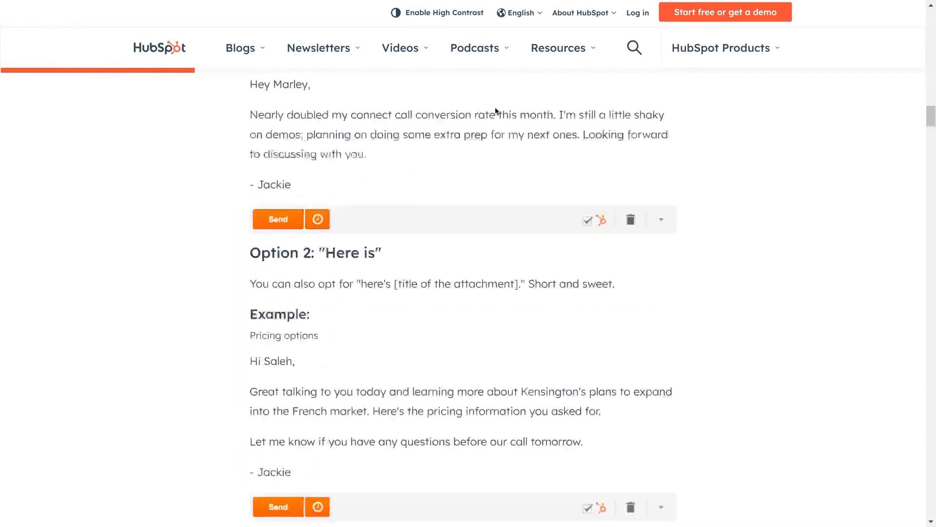
pyautogui.scroll(-10, 496, 112)
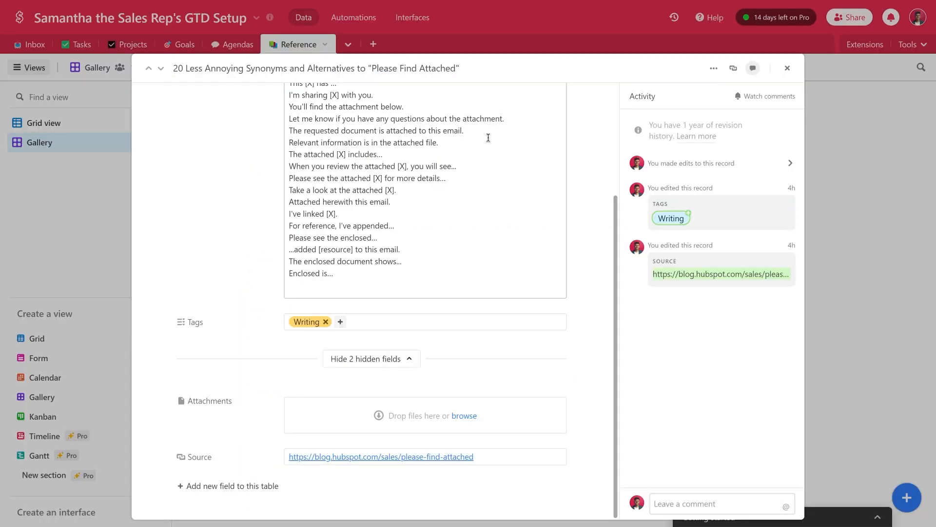
pyautogui.scroll(5, 371, 205)
pyautogui.click(788, 68)
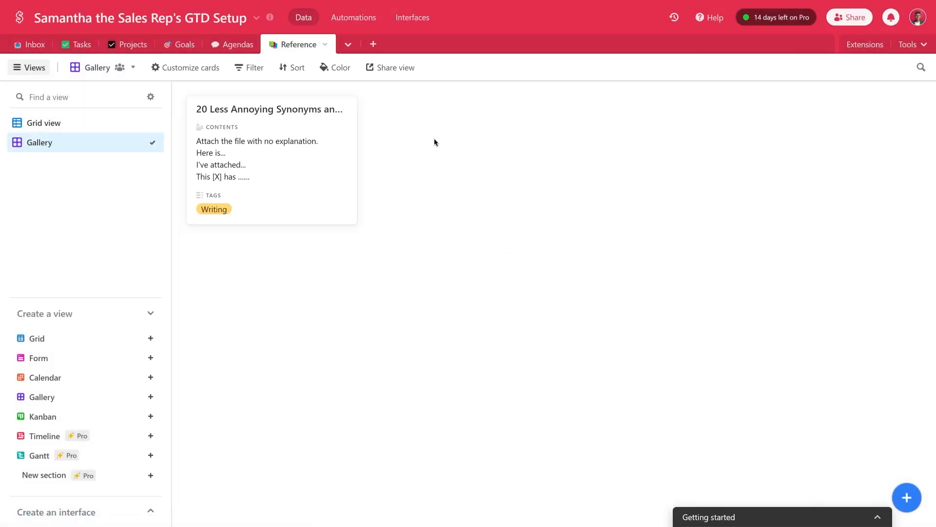
# Add a "Tags has any of" filter condition to the Reference table's Grid view without choosing an option
pyautogui.click(98, 128)
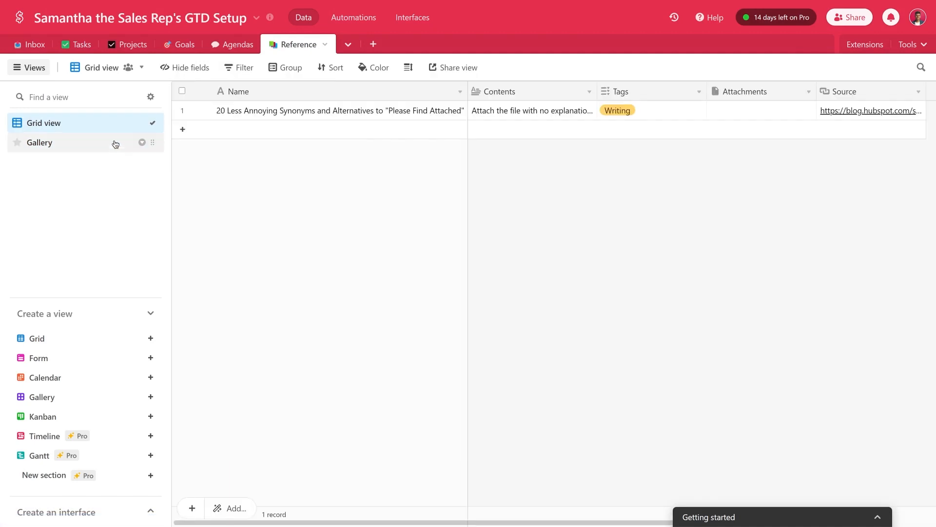
pyautogui.click(242, 68)
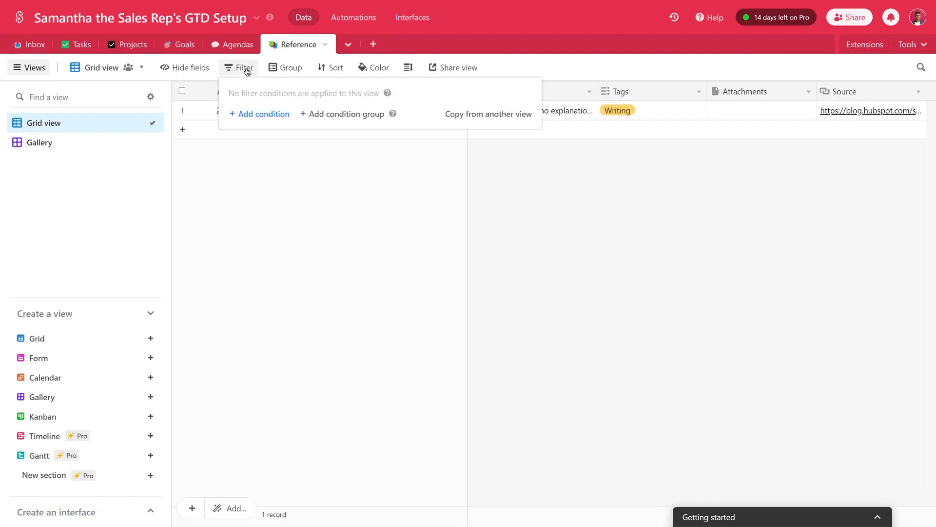
pyautogui.click(251, 114)
pyautogui.click(329, 116)
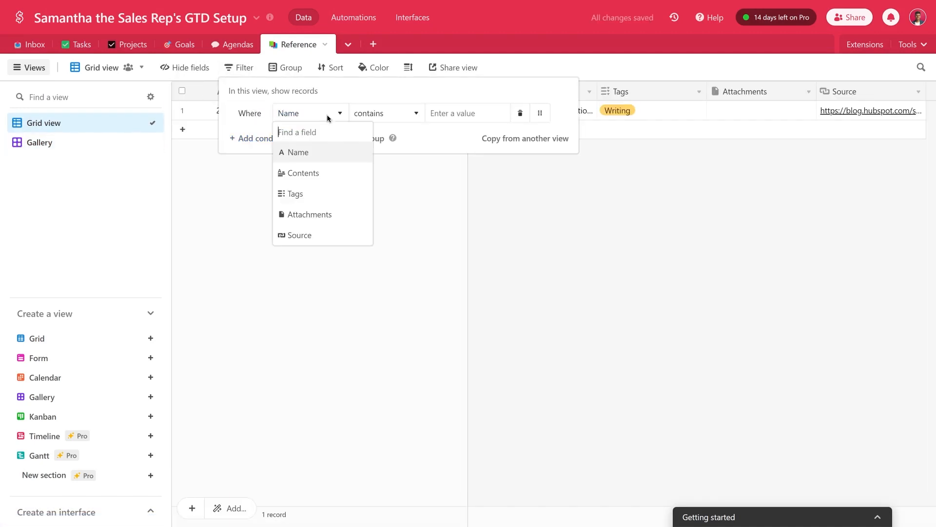
pyautogui.click(336, 201)
pyautogui.click(402, 116)
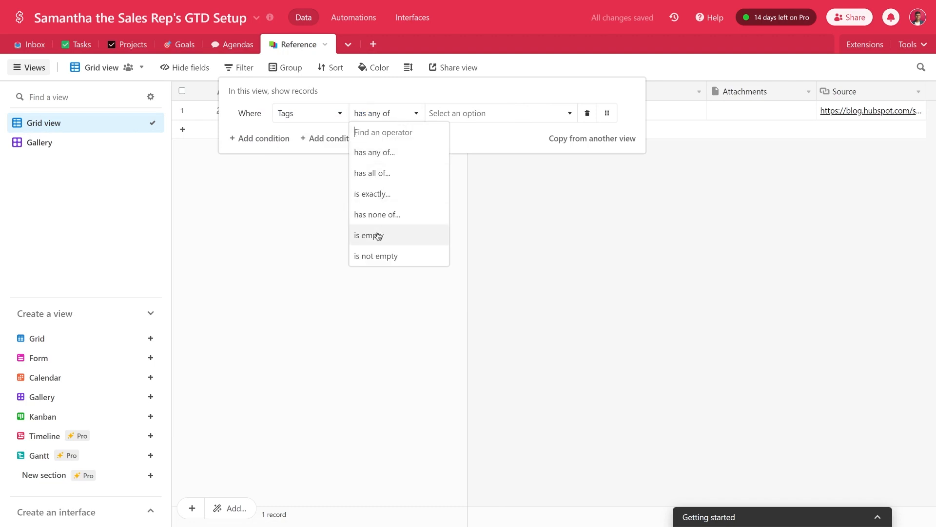
pyautogui.click(455, 113)
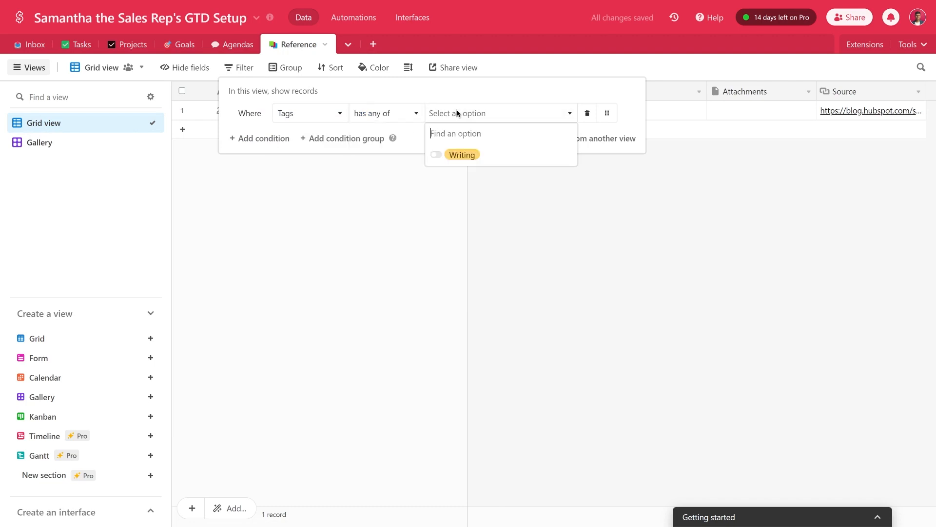
pyautogui.click(569, 219)
pyautogui.click(675, 182)
# Add a yellow "Article" option to the Reference table's Tags multiple-select field and save the field
pyautogui.click(699, 91)
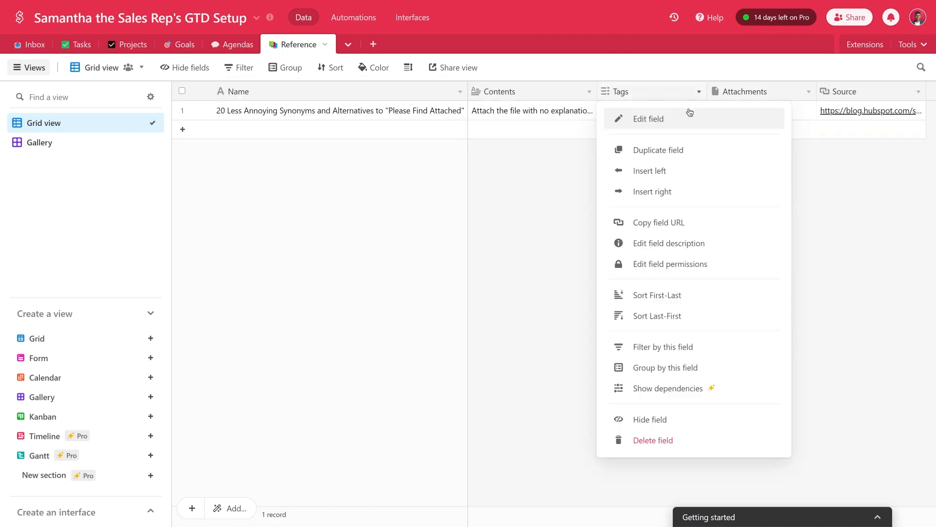
pyautogui.click(680, 120)
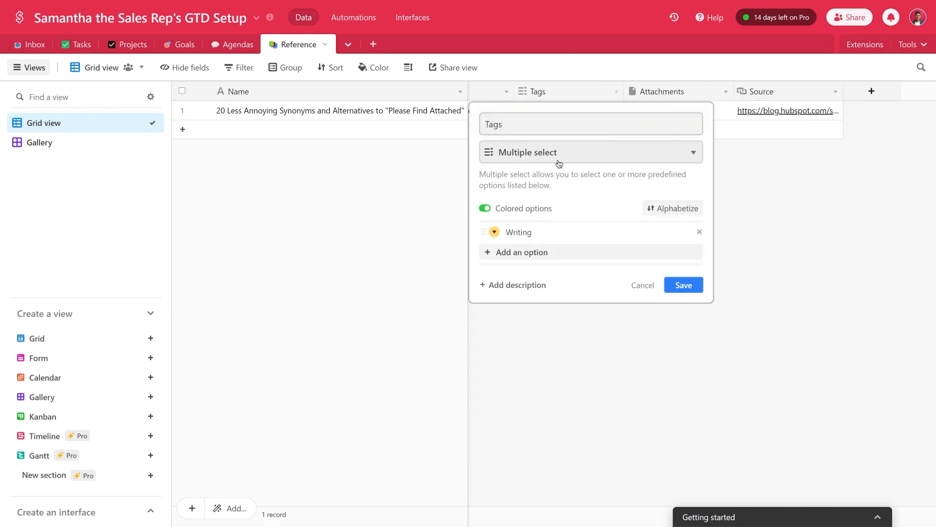
pyautogui.click(561, 259)
pyautogui.write('A')
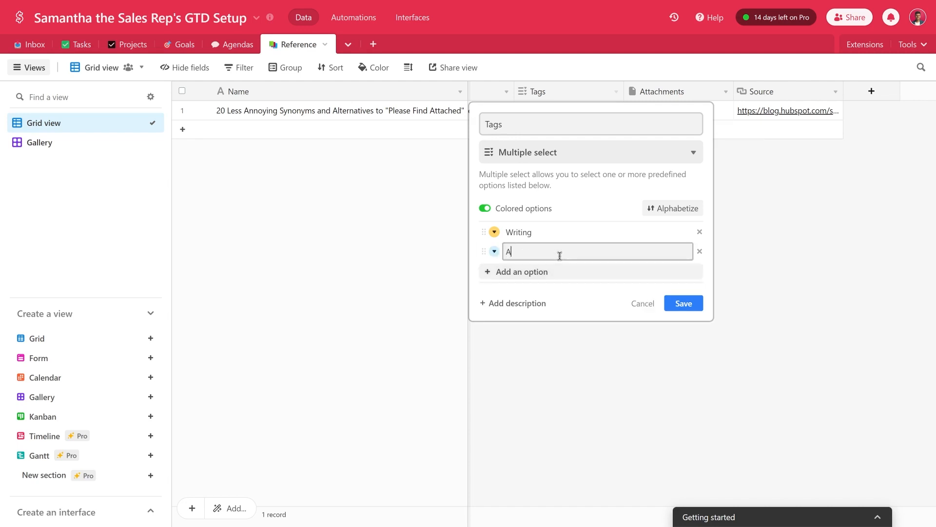
pyautogui.write('rticle')
pyautogui.click(494, 252)
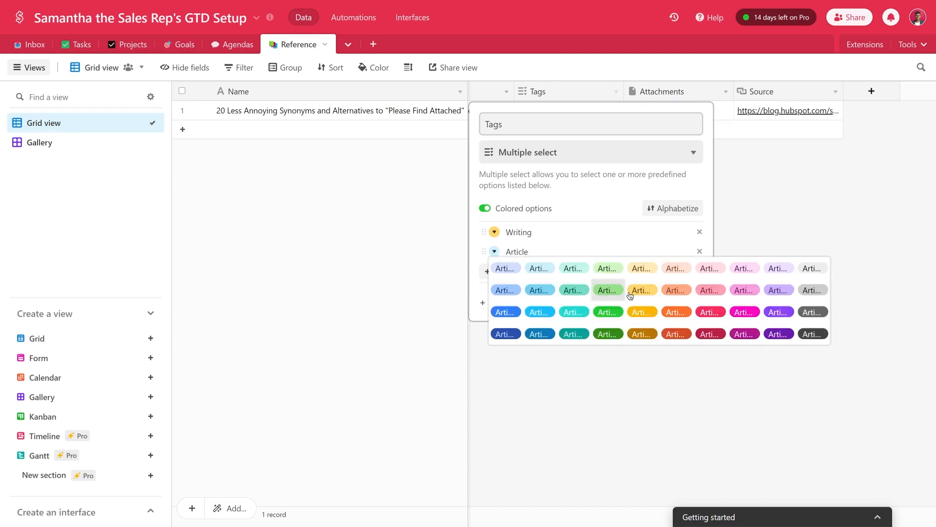
pyautogui.click(639, 291)
pyautogui.click(685, 303)
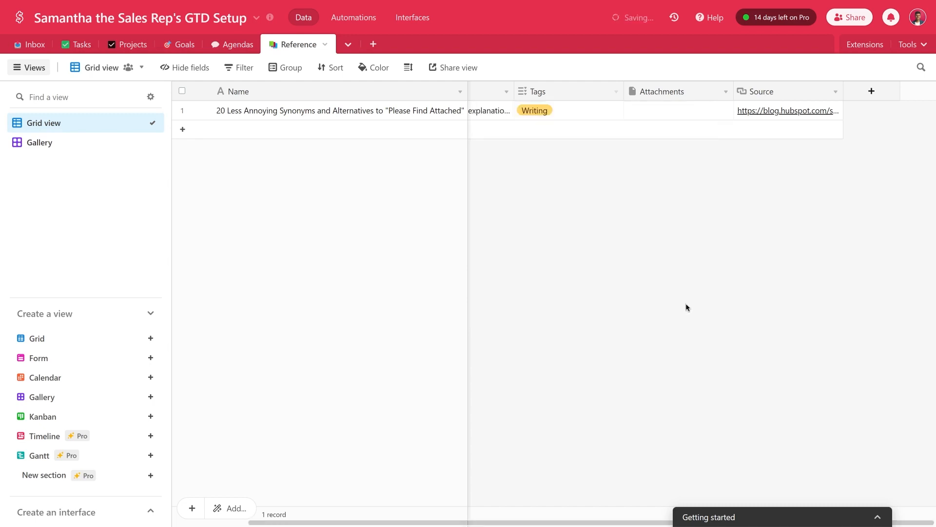
# Tag the "20 Less Annoying Synonyms" reference record with Article
pyautogui.click(573, 111)
pyautogui.click(569, 111)
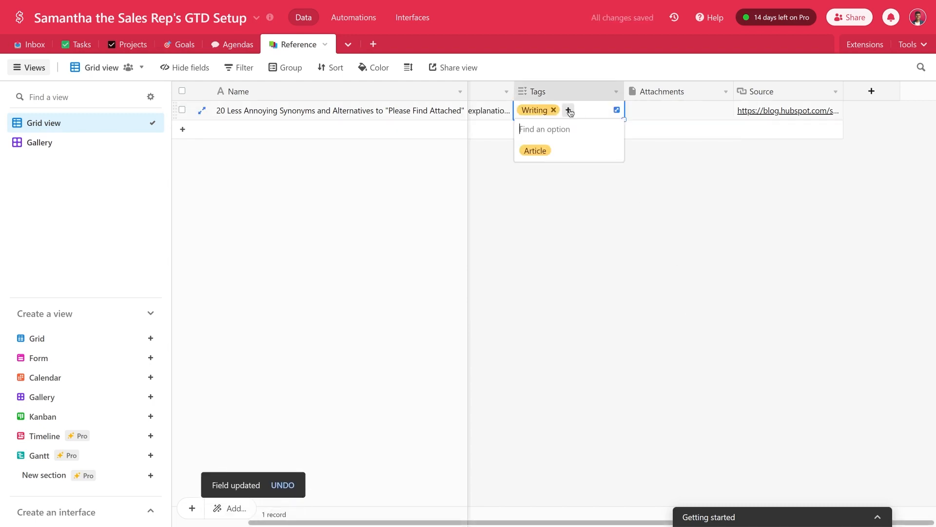
pyautogui.click(538, 149)
pyautogui.click(580, 165)
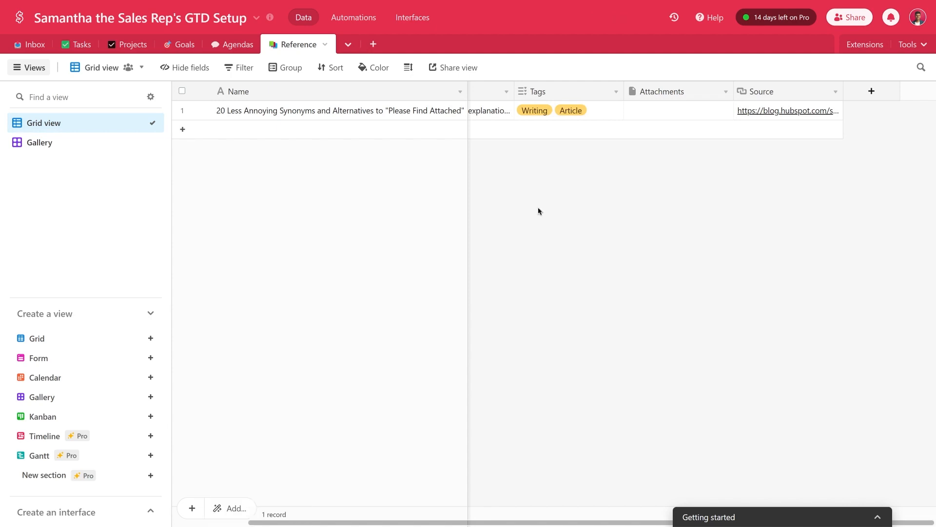
pyautogui.moveTo(455, 521); pyautogui.dragTo(335, 516)
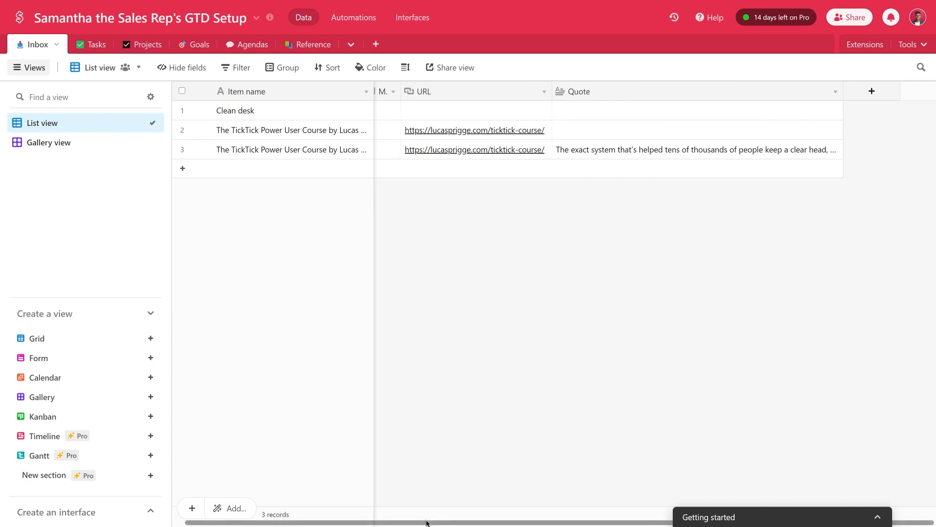
# Cut the "Clean desk" item name from the Inbox and enter it as a new task in the Tasks table's All Tasks view
pyautogui.moveTo(427, 523); pyautogui.dragTo(380, 523)
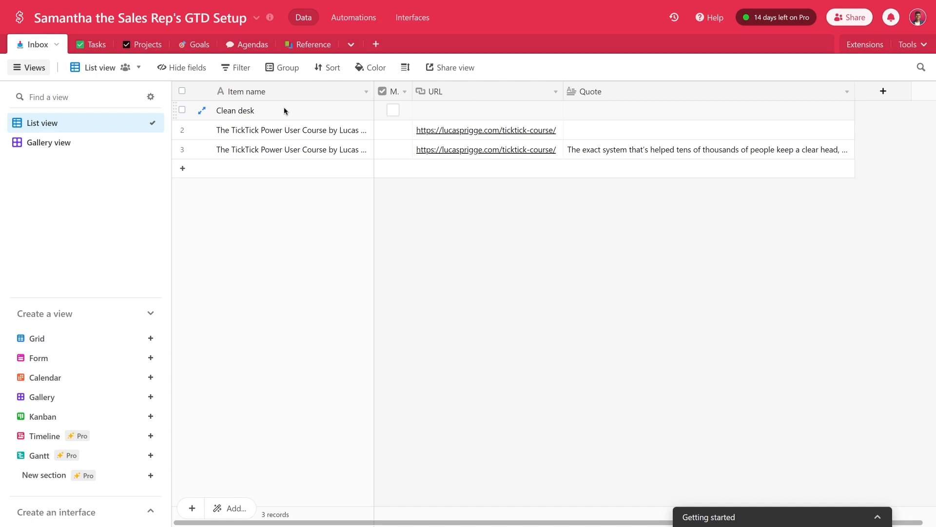
pyautogui.click(285, 112)
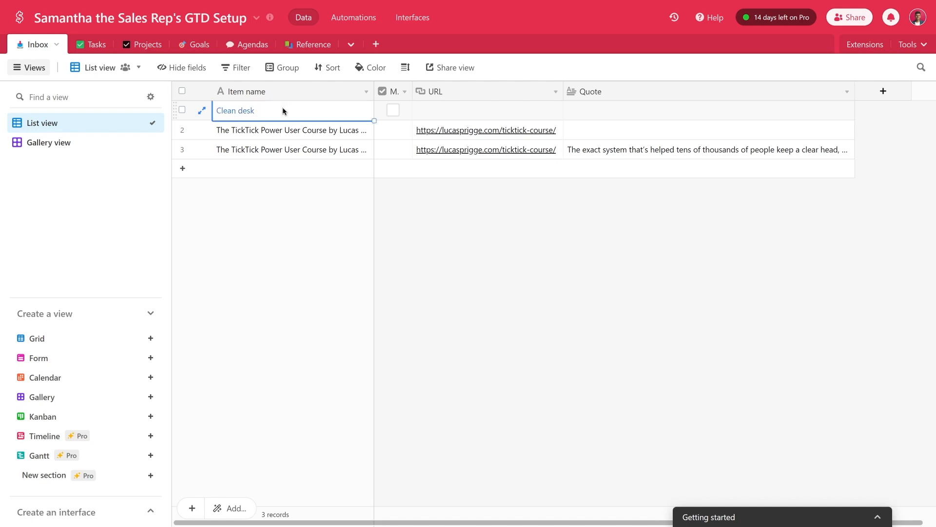
pyautogui.hotkey('ctrl', 'x')
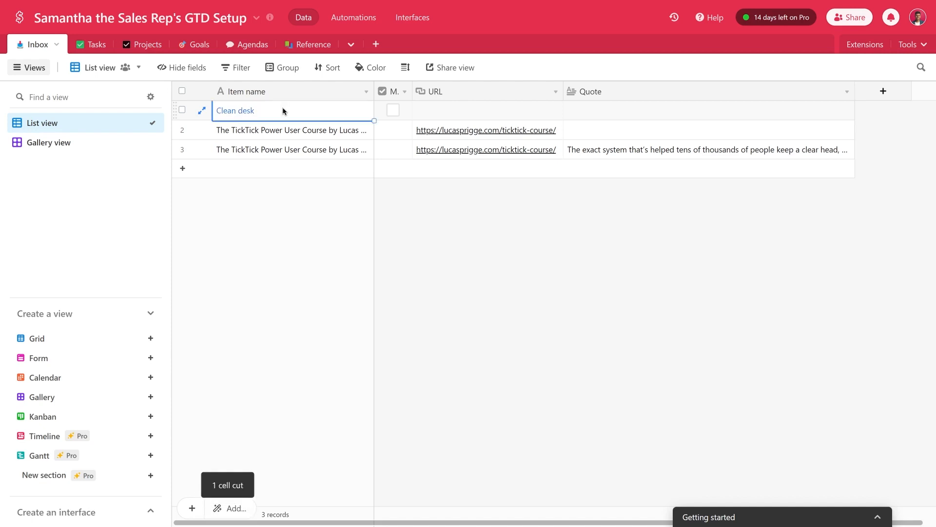
pyautogui.click(97, 47)
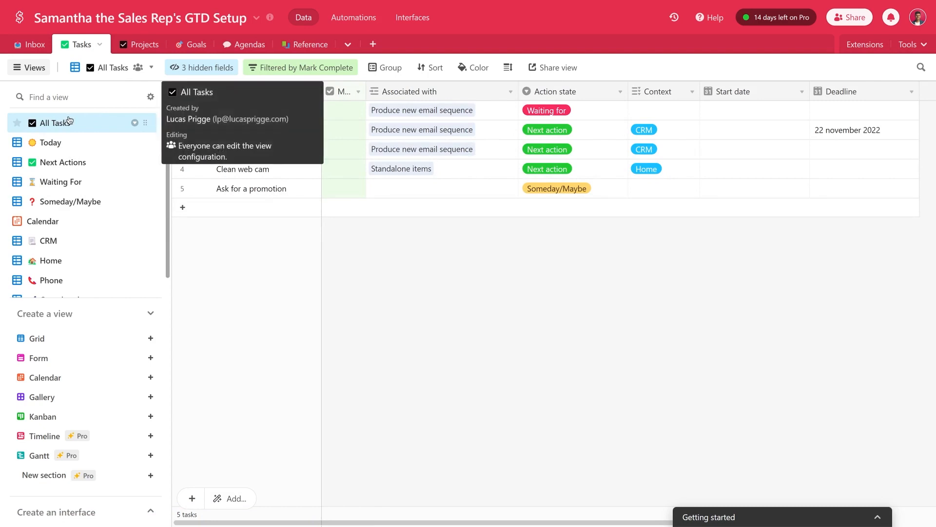
pyautogui.click(187, 208)
pyautogui.write('Clean desk')
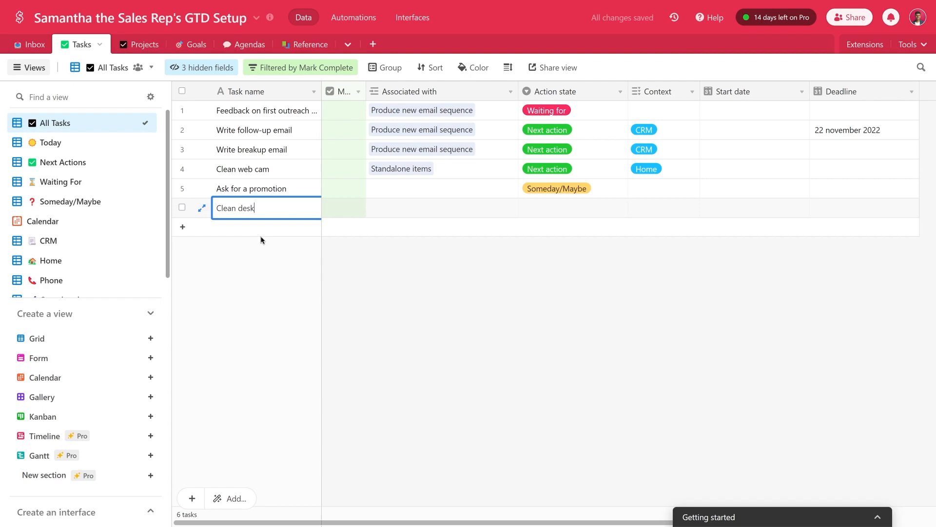
# Associate the "Clean desk" task with the "Standalone items" project and set its action state to Next action
pyautogui.click(408, 206)
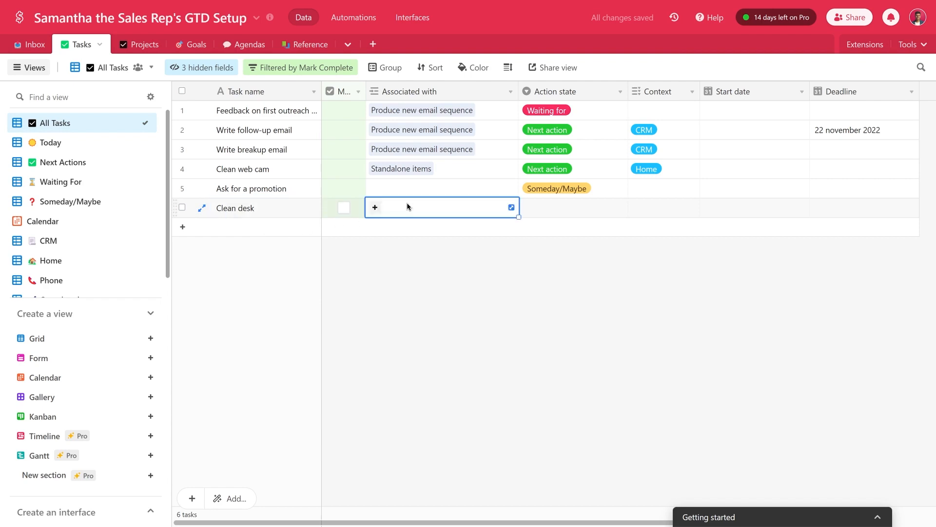
pyautogui.click(375, 209)
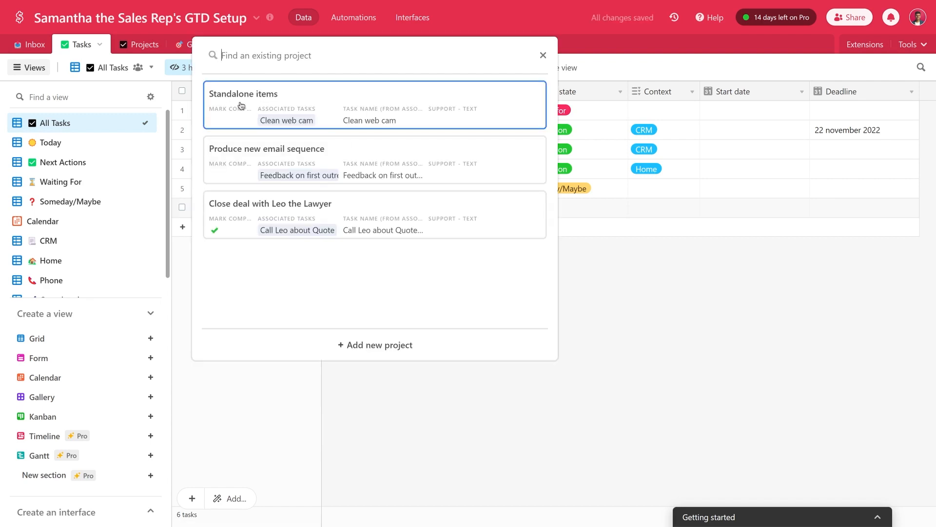
pyautogui.click(234, 104)
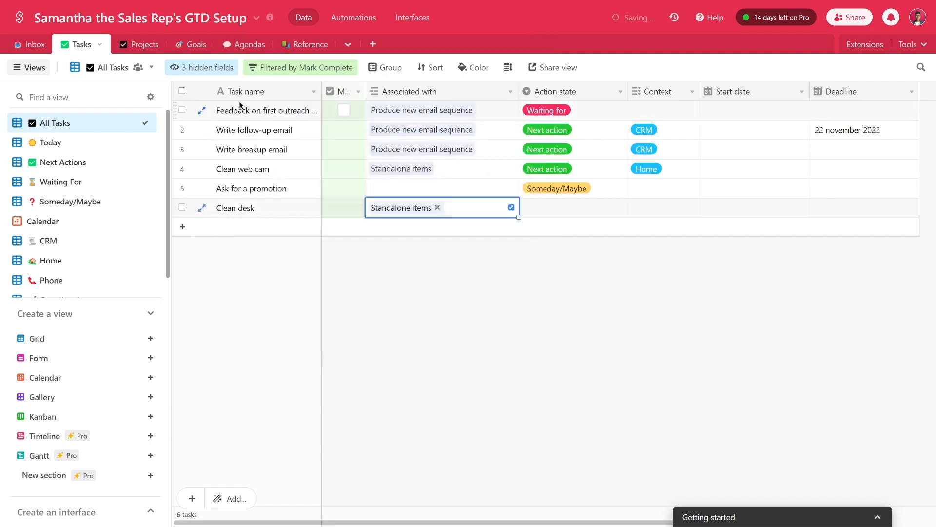
pyautogui.click(577, 208)
pyautogui.click(620, 208)
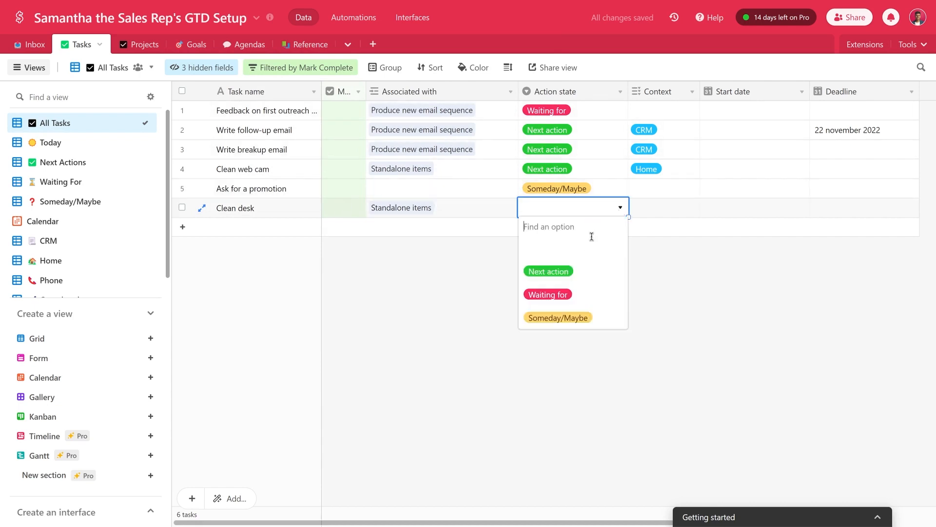
pyautogui.click(548, 270)
# Set the "Clean desk" task's context to Home and its deadline to 27 November 2022
pyautogui.click(668, 208)
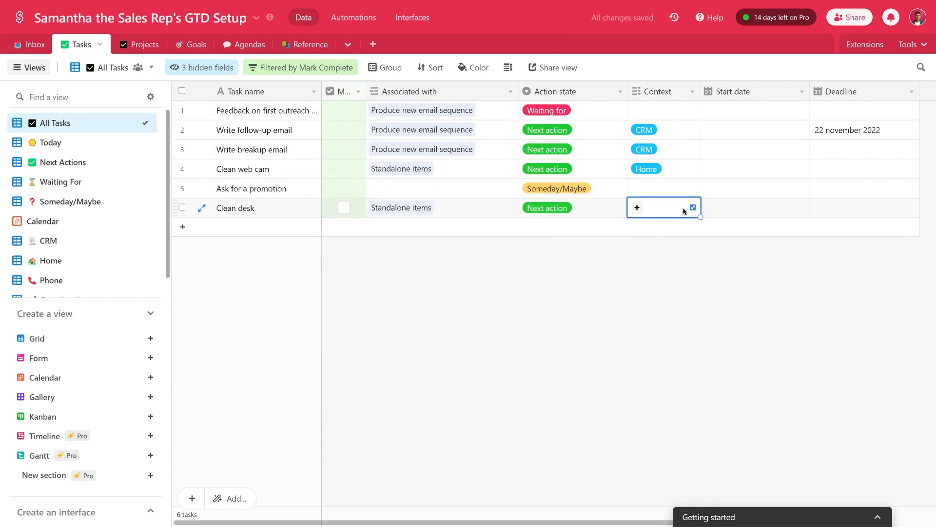
pyautogui.click(637, 208)
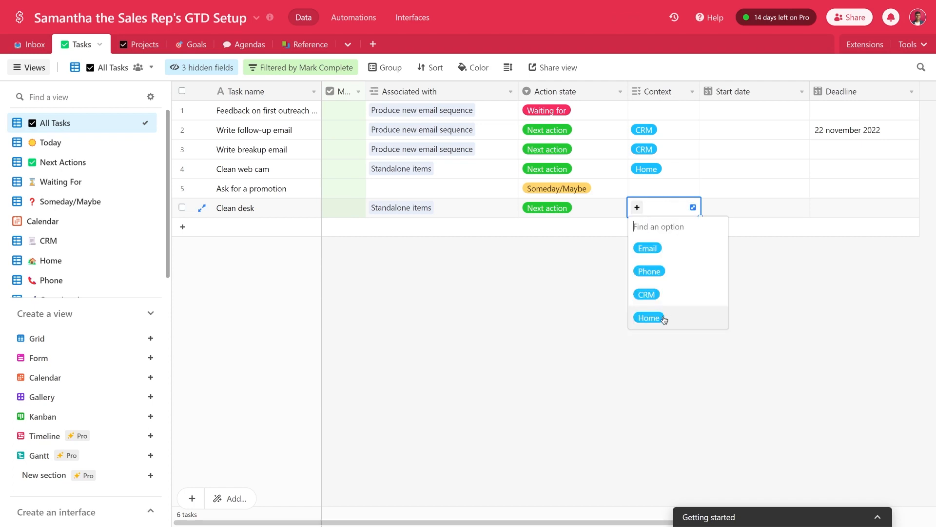
pyautogui.click(649, 317)
pyautogui.press('Tab')
pyautogui.doubleClick(846, 211)
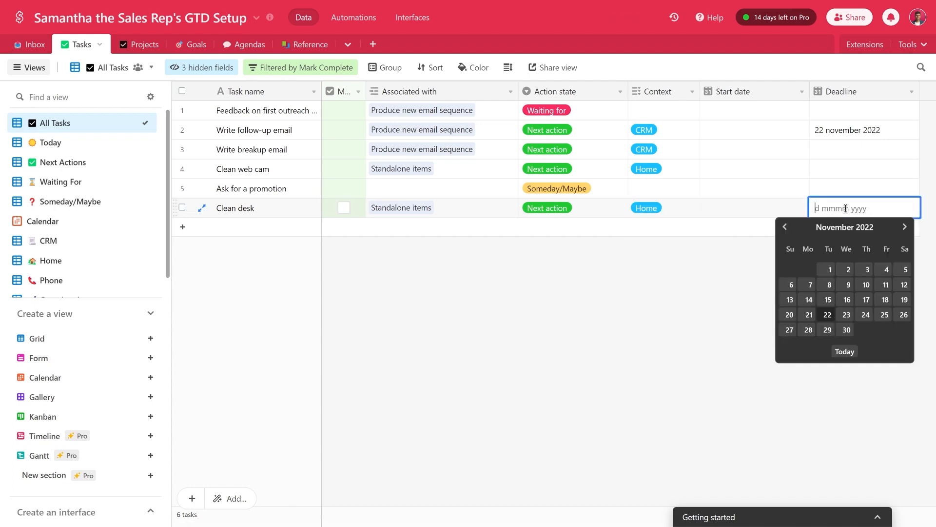
pyautogui.click(788, 330)
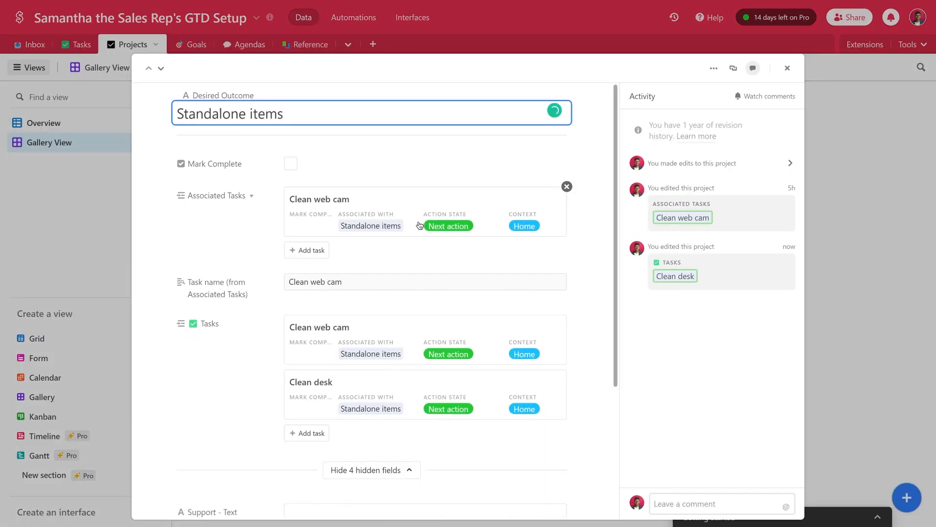
# Check the "Standalone items" project record's linked tasks, and delete the processed "Clean desk" record from the Inbox
pyautogui.scroll(-2, 419, 225)
pyautogui.scroll(-1, 418, 224)
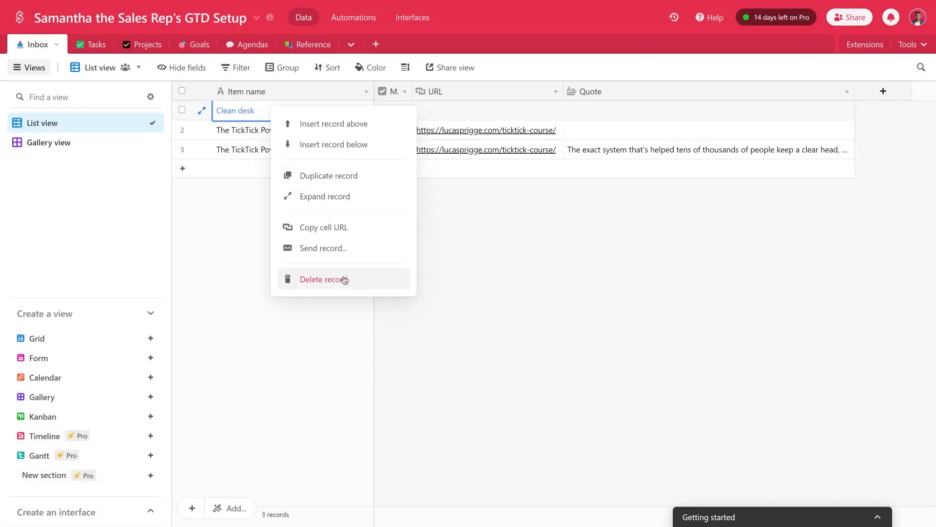
pyautogui.click(344, 280)
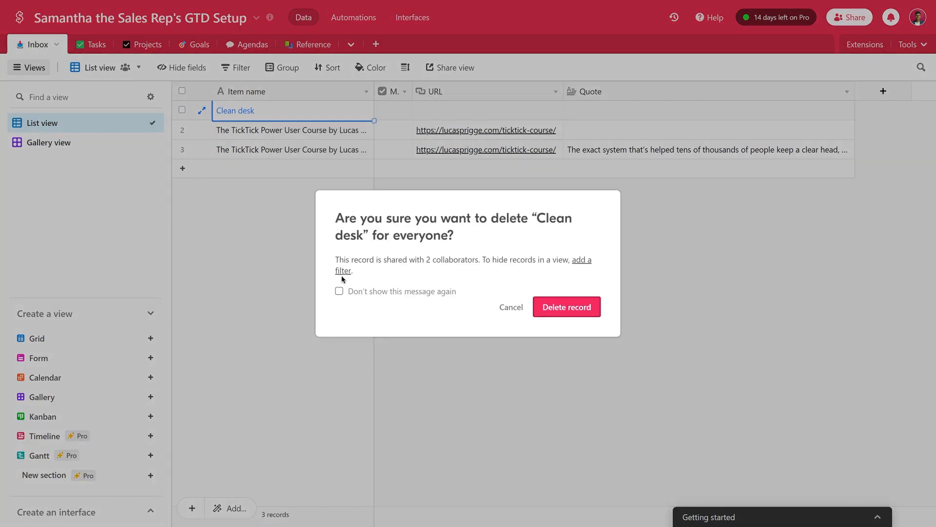
pyautogui.click(557, 313)
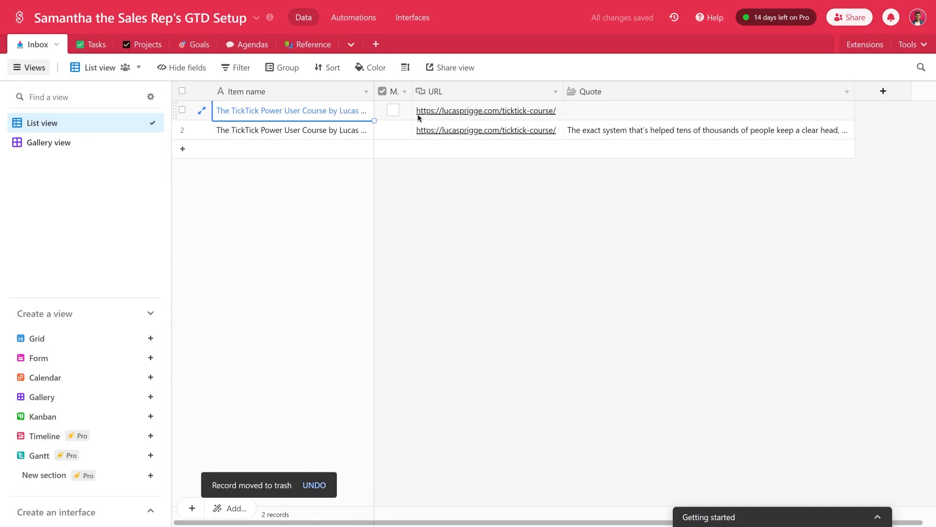
# Widen the Inbox's Item name column to fit the full names, and check the Reference table's fields before returning to the Inbox
pyautogui.click(286, 130)
pyautogui.moveTo(372, 93); pyautogui.dragTo(398, 93)
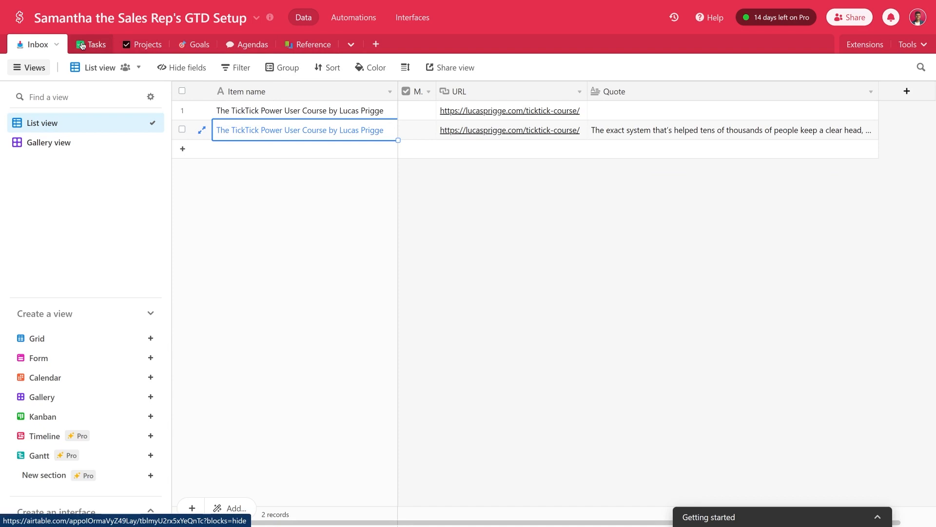
pyautogui.click(314, 45)
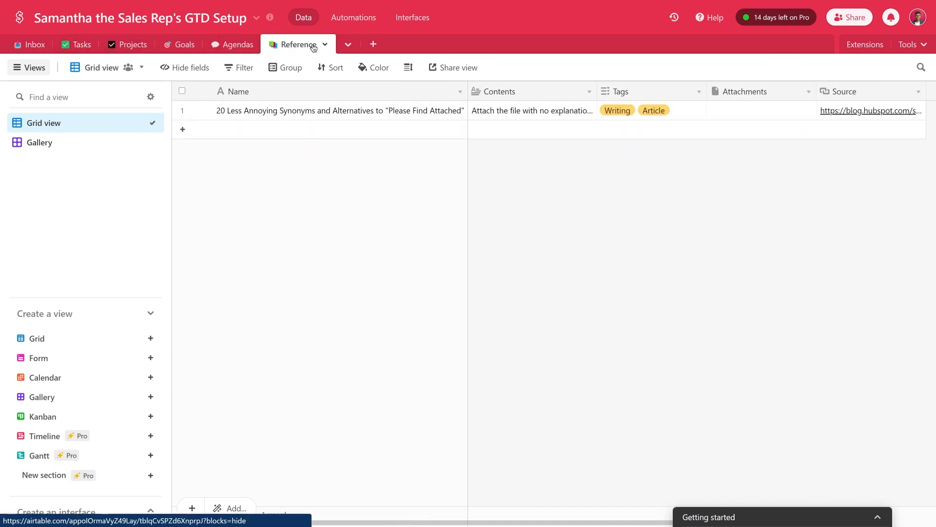
pyautogui.click(31, 44)
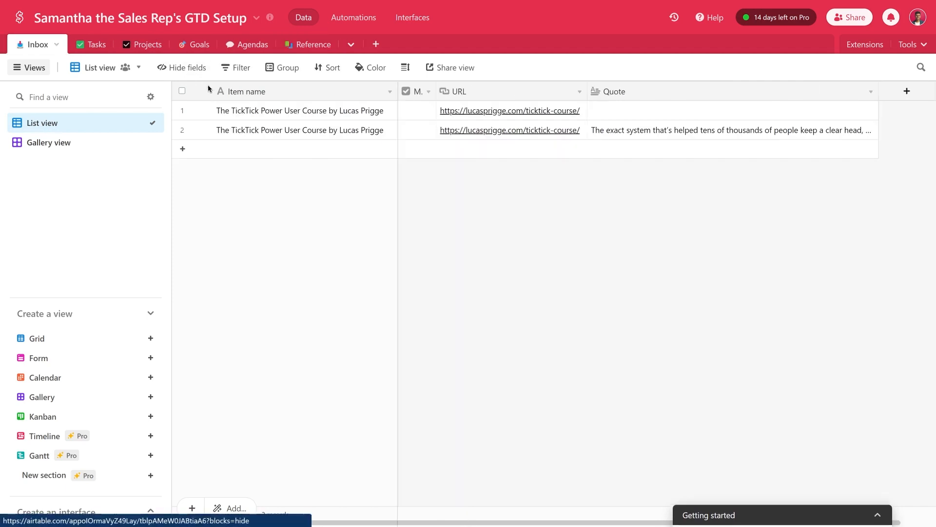
# Copy the second Inbox item's name, "The TickTick Power User Course", into a new record in the Reference table
pyautogui.click(269, 130)
pyautogui.hotkey('ctrl', 'c')
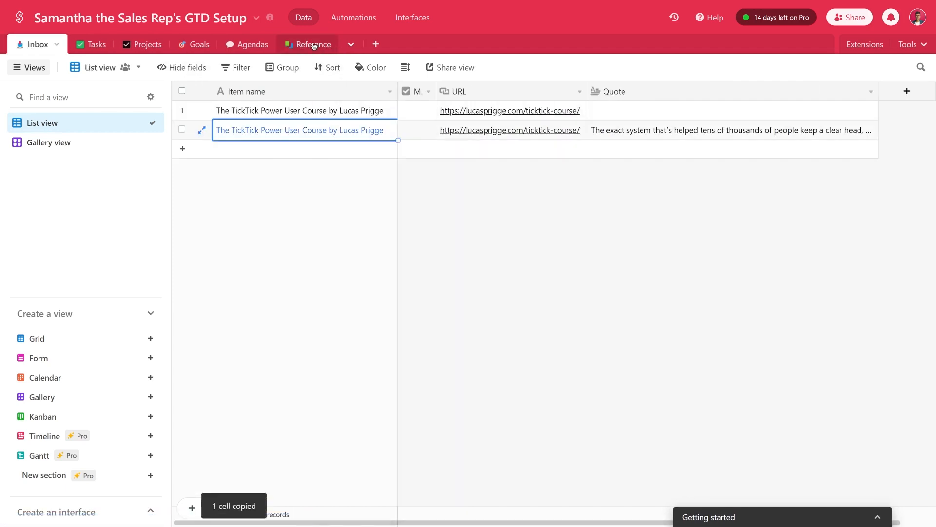
pyautogui.click(313, 45)
pyautogui.click(246, 127)
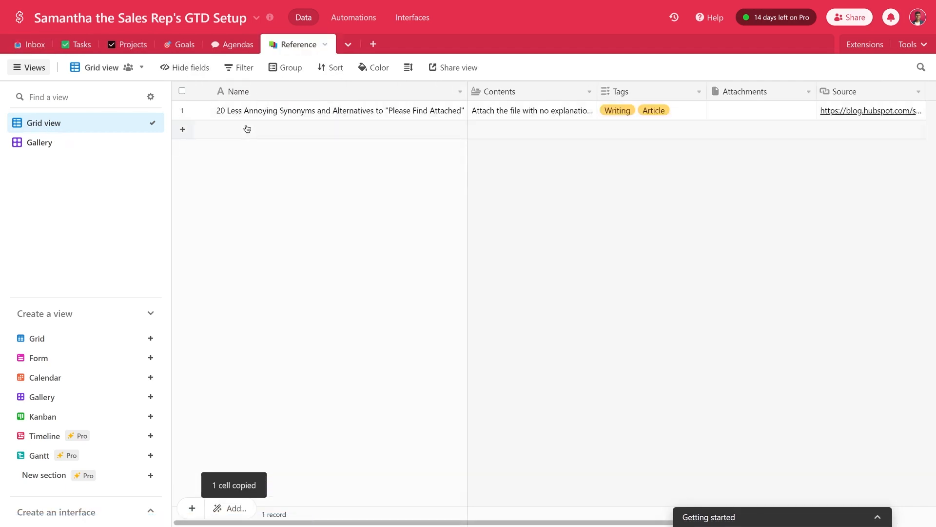
pyautogui.click(245, 126)
pyautogui.hotkey('ctrl', 'v')
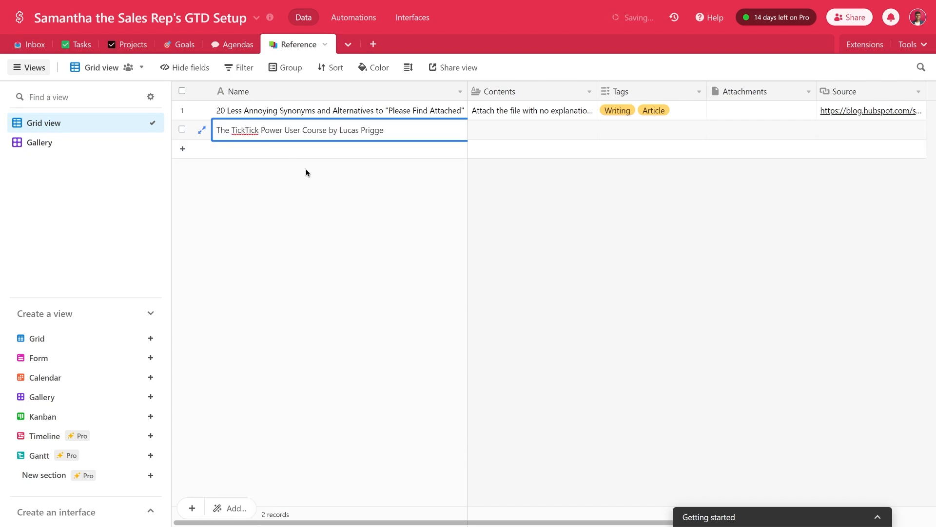
pyautogui.press('Escape')
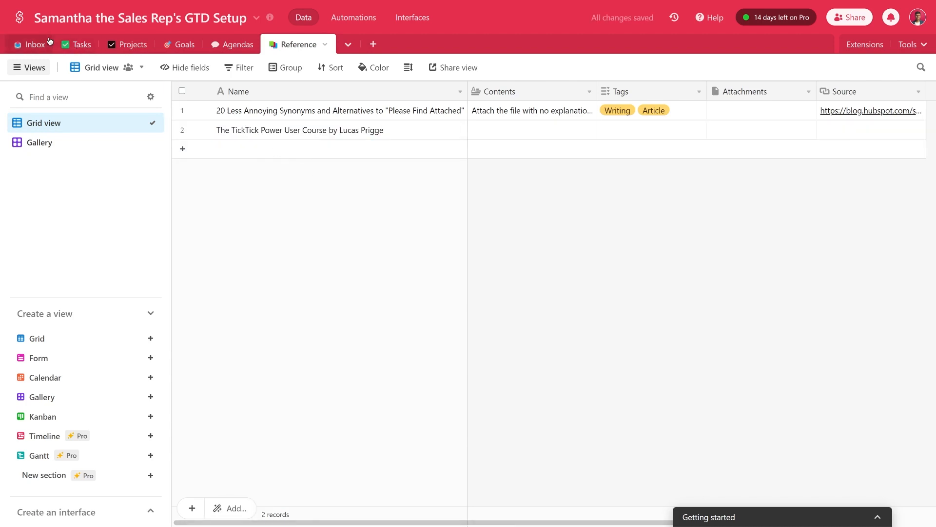
# Copy the second Inbox item's course URL into the Source field of the new TickTick course reference record
pyautogui.click(33, 45)
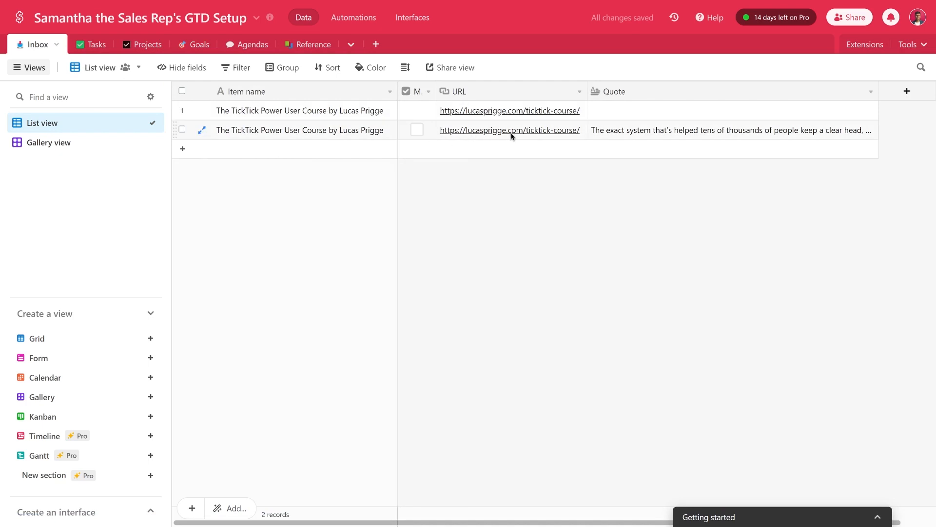
pyautogui.click(550, 126)
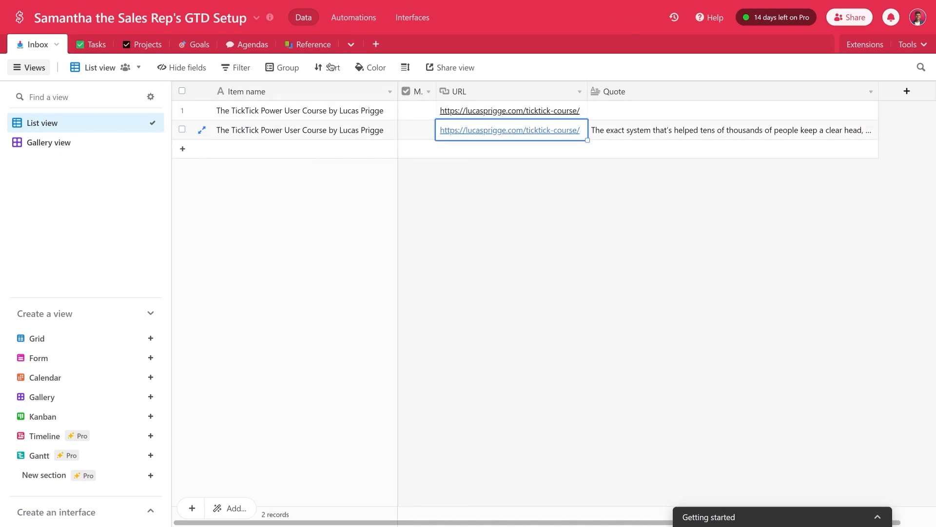
pyautogui.hotkey('ctrl', 'c')
pyautogui.click(842, 131)
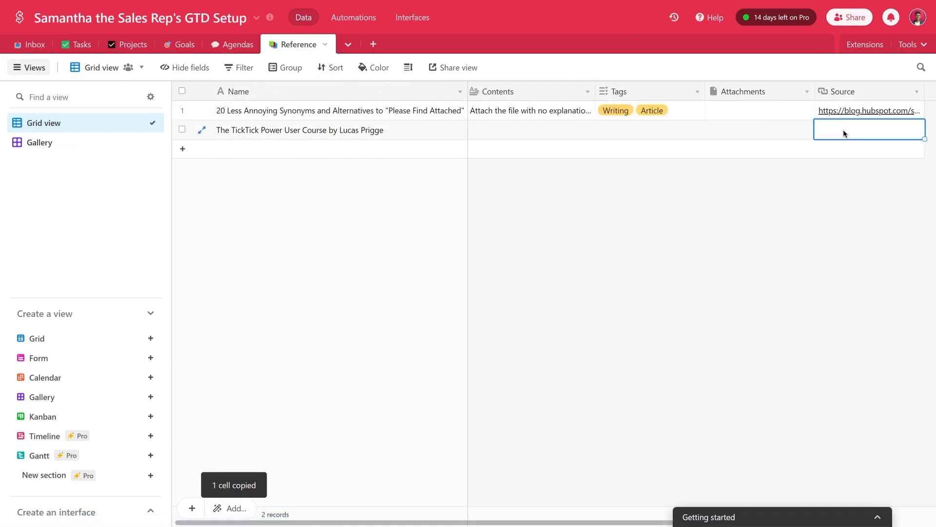
pyautogui.hotkey('ctrl', 'v')
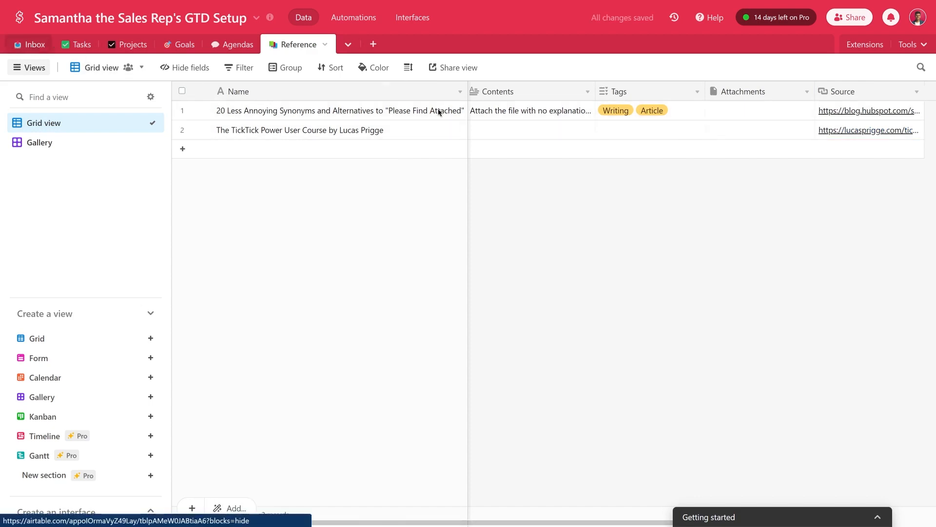
# Copy the Inbox item's quote about "The exact system" into the Contents field of the TickTick course reference record
pyautogui.click(33, 45)
pyautogui.click(654, 135)
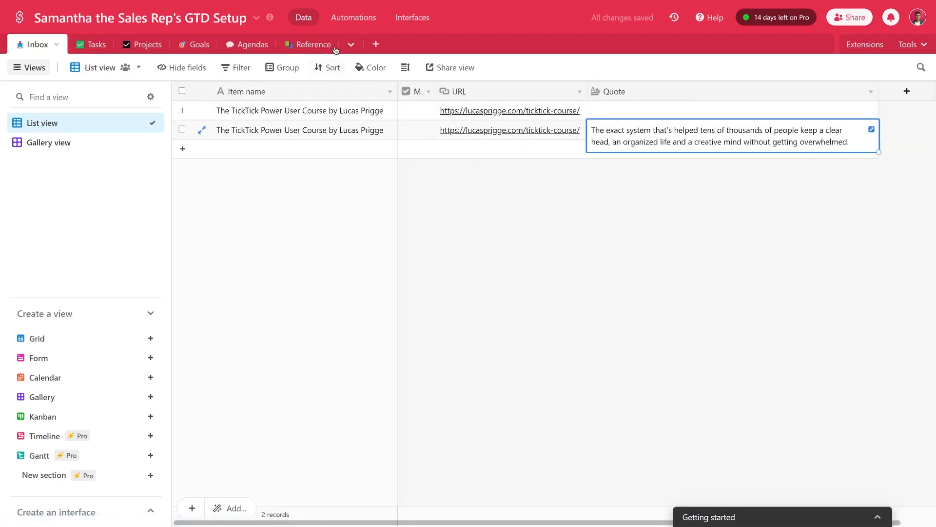
pyautogui.hotkey('ctrl', 'c')
pyautogui.click(311, 44)
pyautogui.click(525, 131)
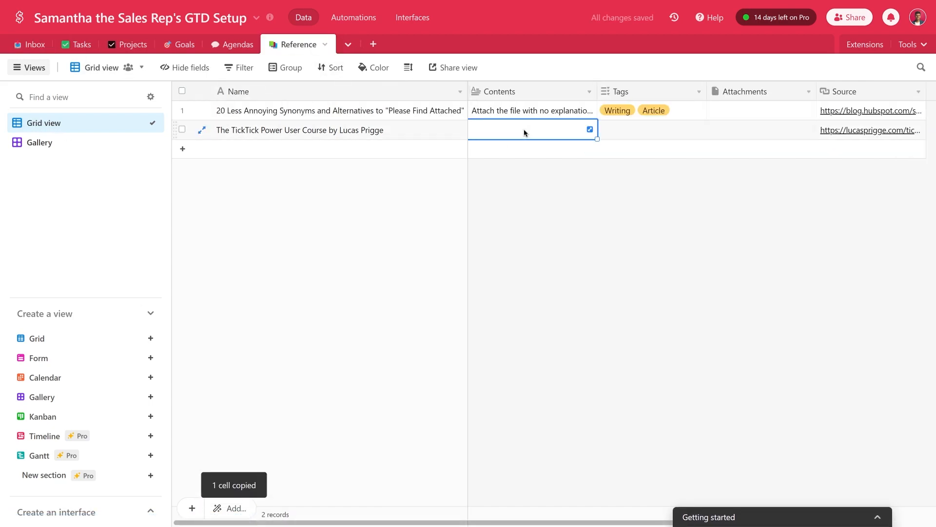
pyautogui.click(525, 132)
pyautogui.hotkey('ctrl', 'v')
pyautogui.click(624, 180)
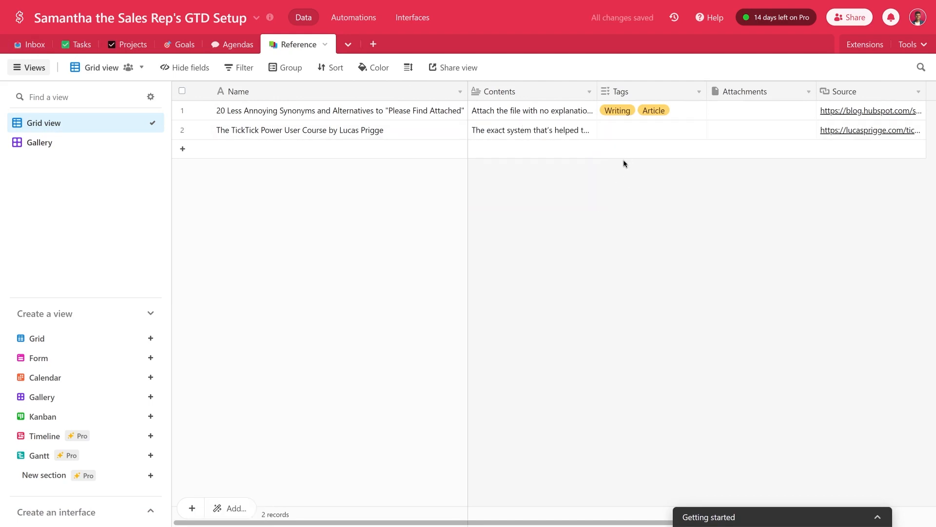
# Create a new tag option named "Productivity" and assign it to the TickTick course reference record
pyautogui.click(631, 132)
pyautogui.click(606, 129)
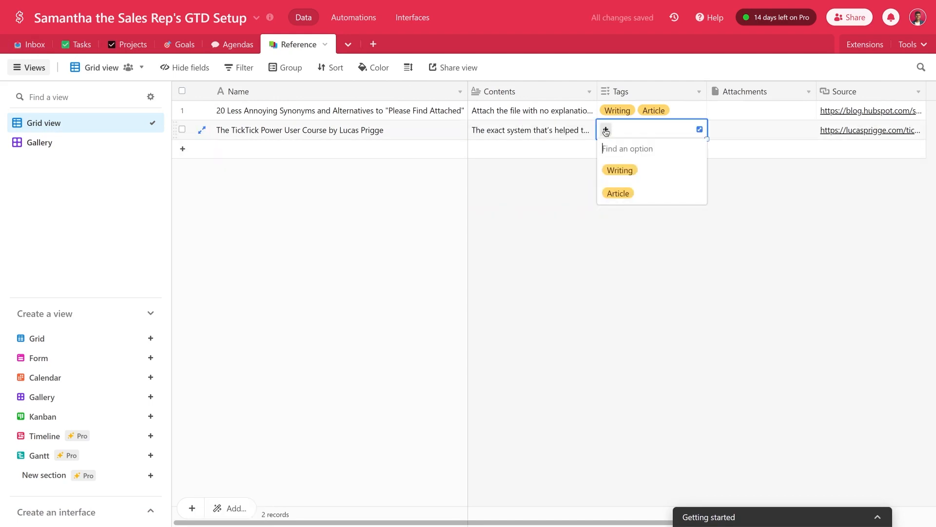
pyautogui.write('Productivity')
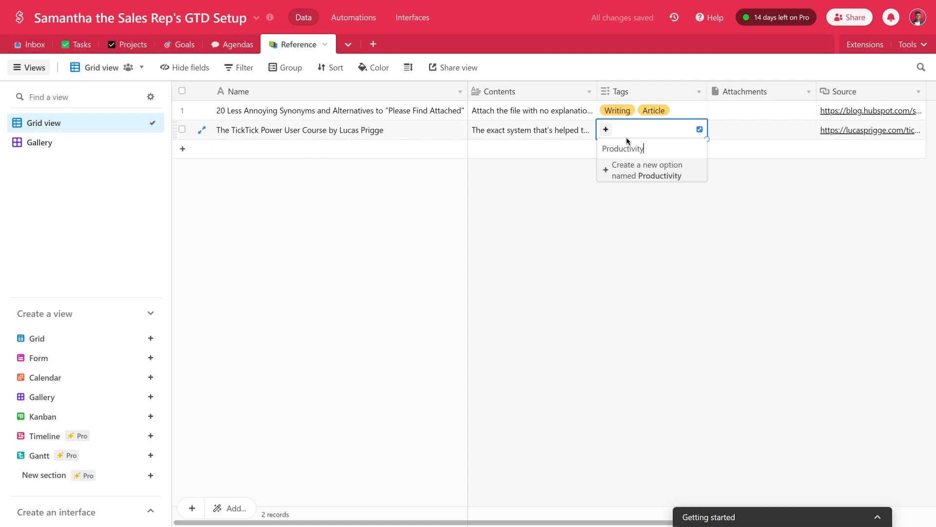
pyautogui.press('Return')
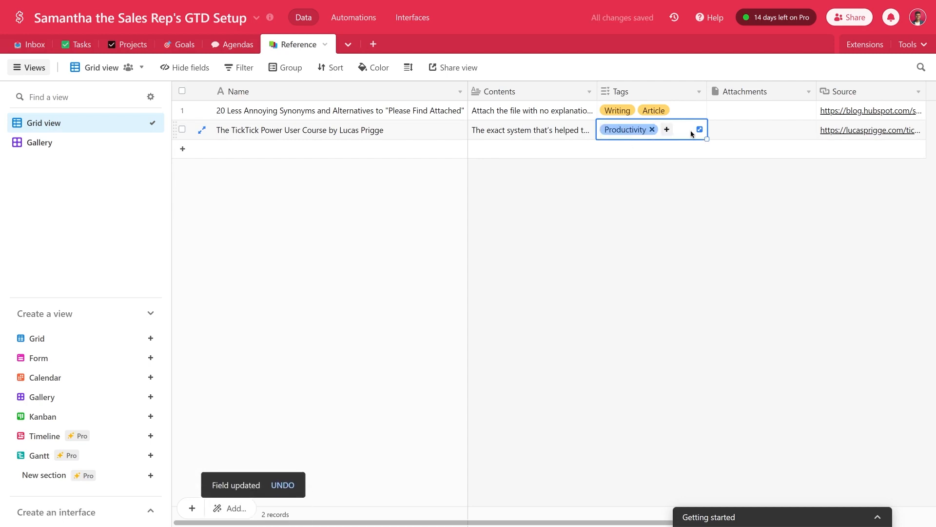
# Change the Productivity option's color in the Tags field to the same yellow as Writing and Article
pyautogui.click(699, 91)
pyautogui.click(635, 116)
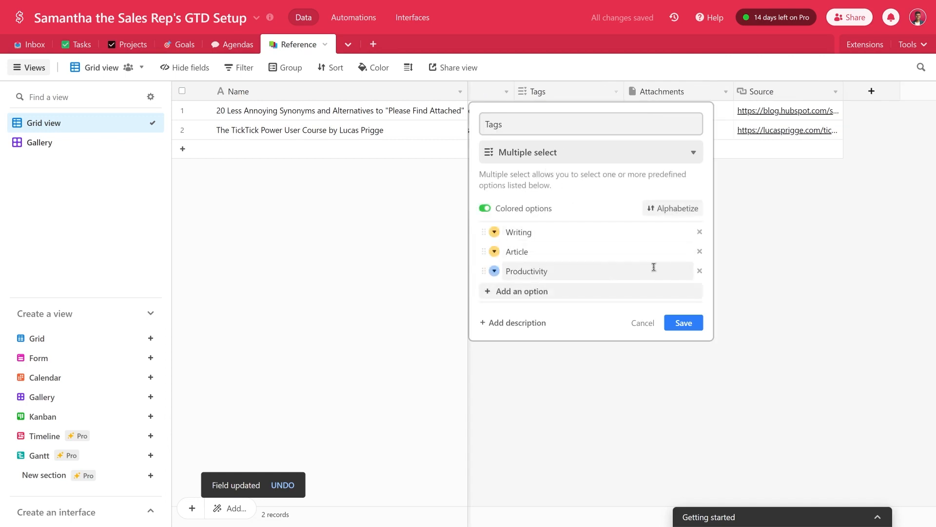
pyautogui.click(494, 271)
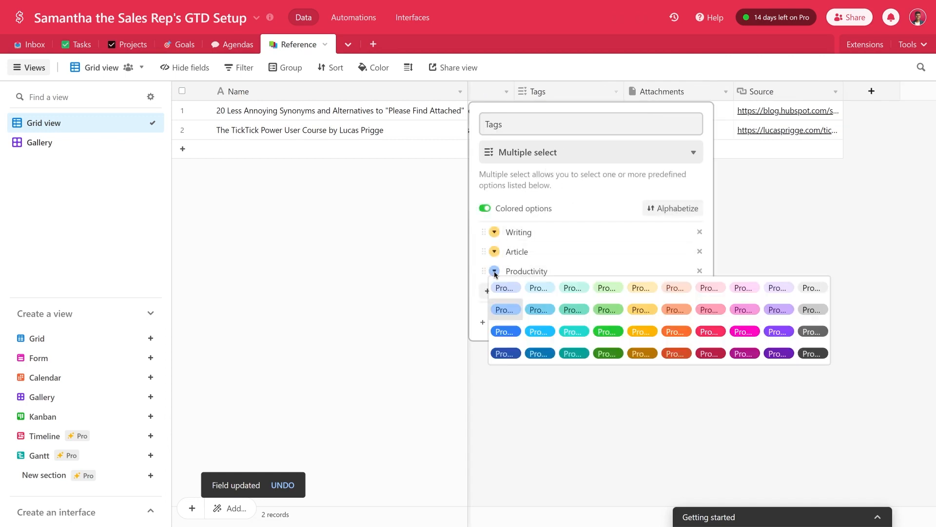
pyautogui.click(641, 309)
pyautogui.click(677, 322)
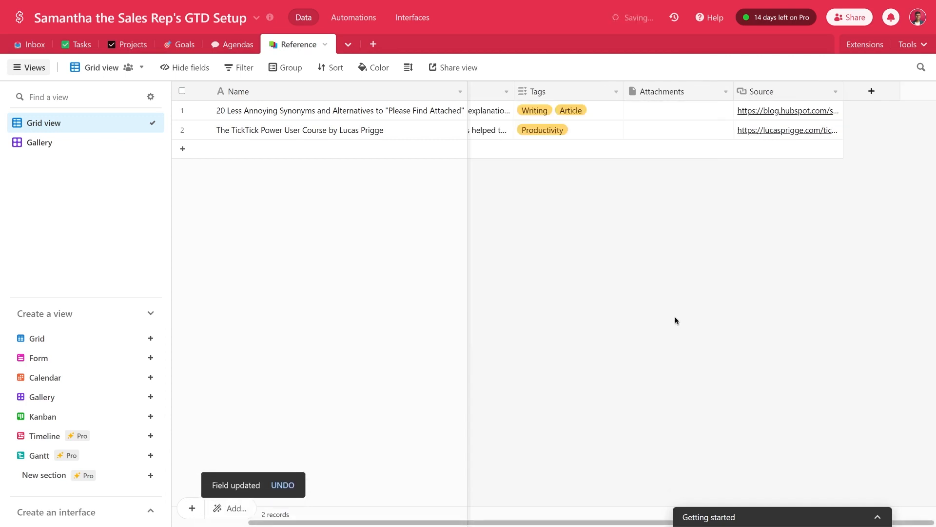
# Clear the contents of both processed TickTick course records in the Inbox and deselect the two rows
pyautogui.click(34, 45)
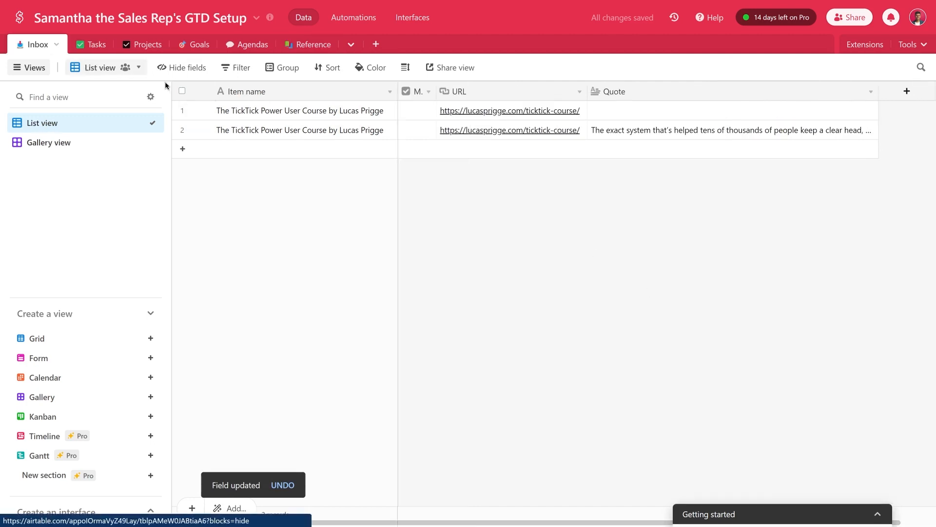
pyautogui.click(181, 110)
pyautogui.click(182, 130)
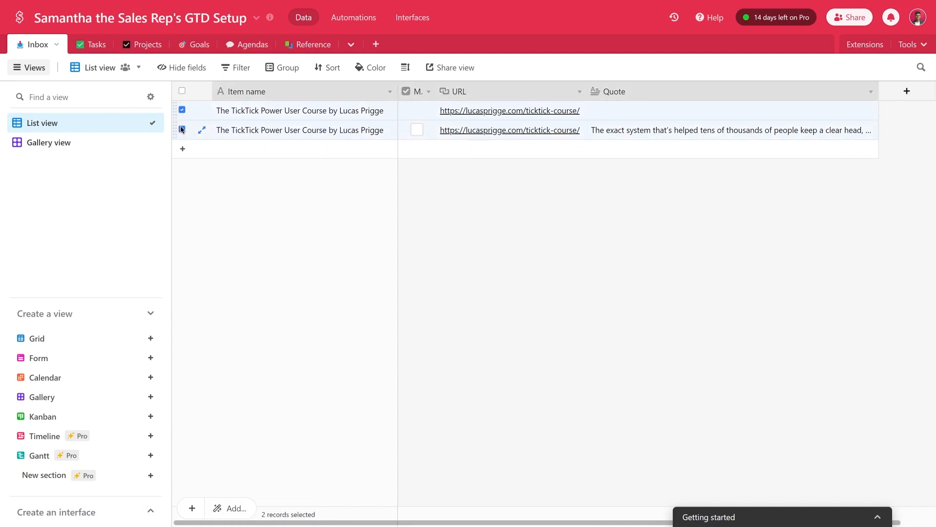
pyautogui.press('Delete')
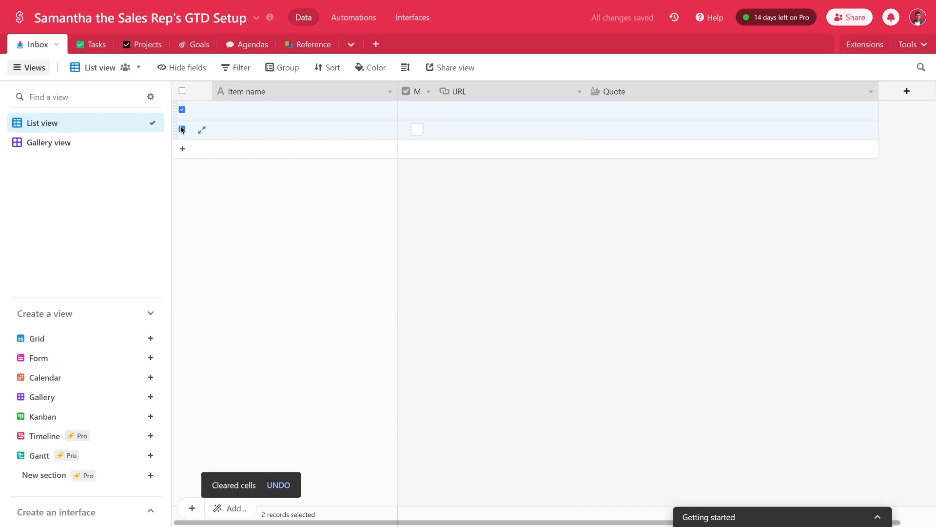
pyautogui.click(182, 130)
pyautogui.click(181, 110)
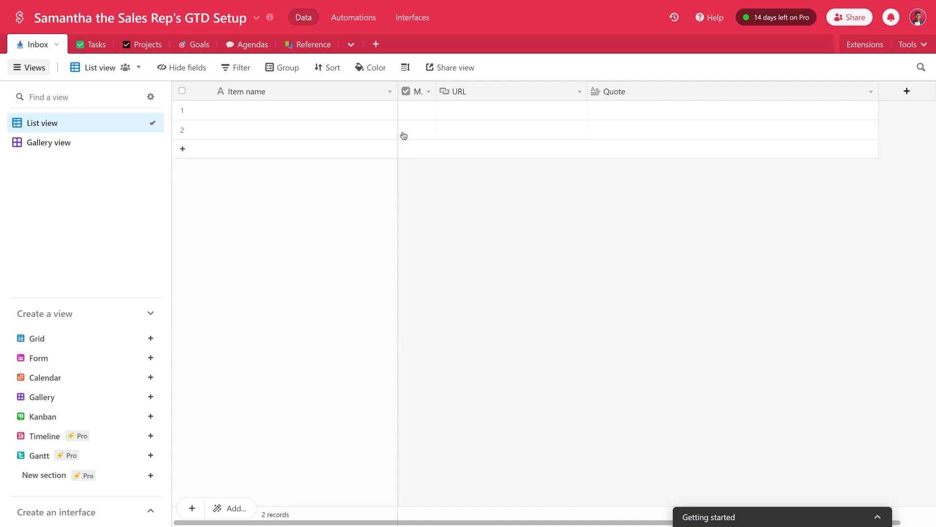
# Review the Tasks table's All Tasks and Next Actions views, collapsing the section for creating views
pyautogui.click(94, 43)
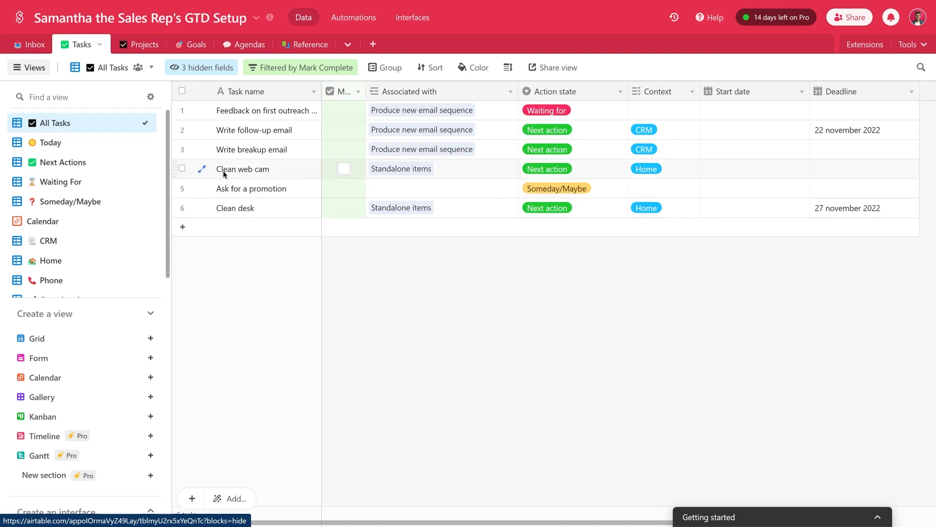
pyautogui.click(36, 45)
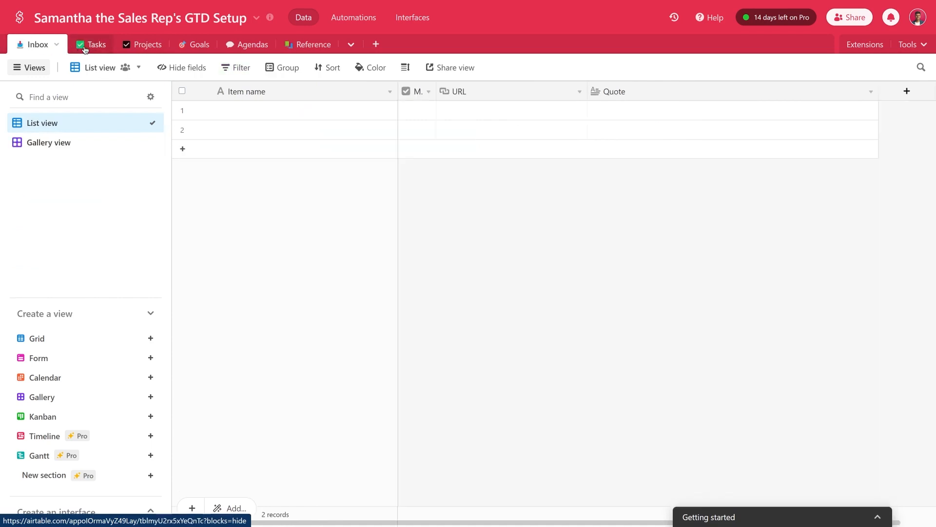
pyautogui.click(85, 48)
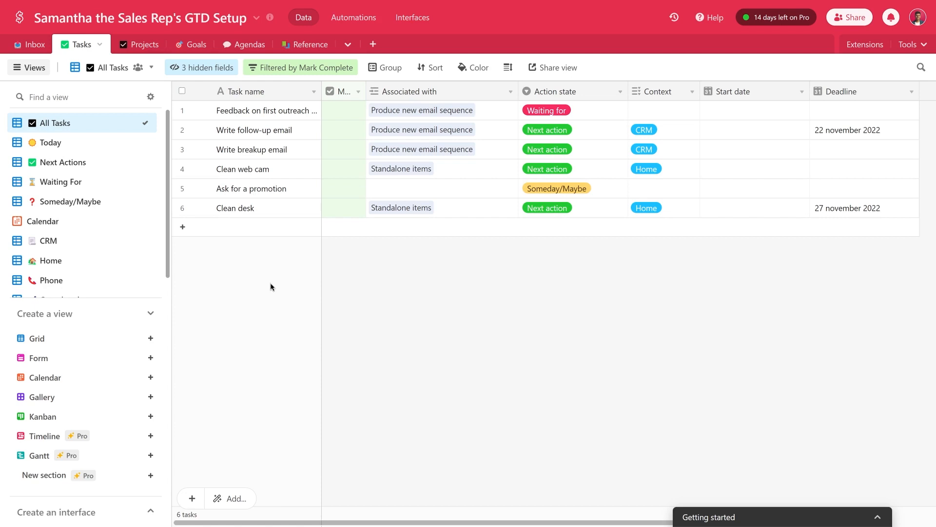
pyautogui.click(152, 314)
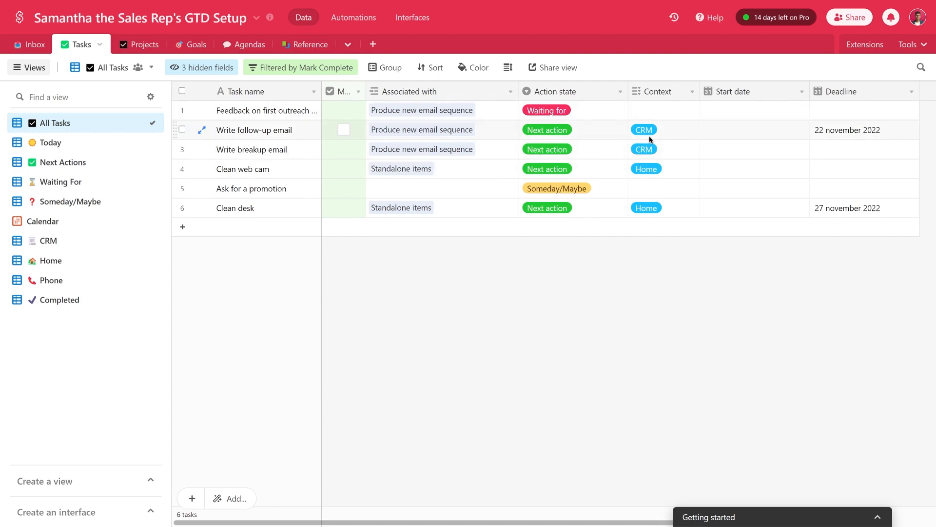
pyautogui.click(82, 167)
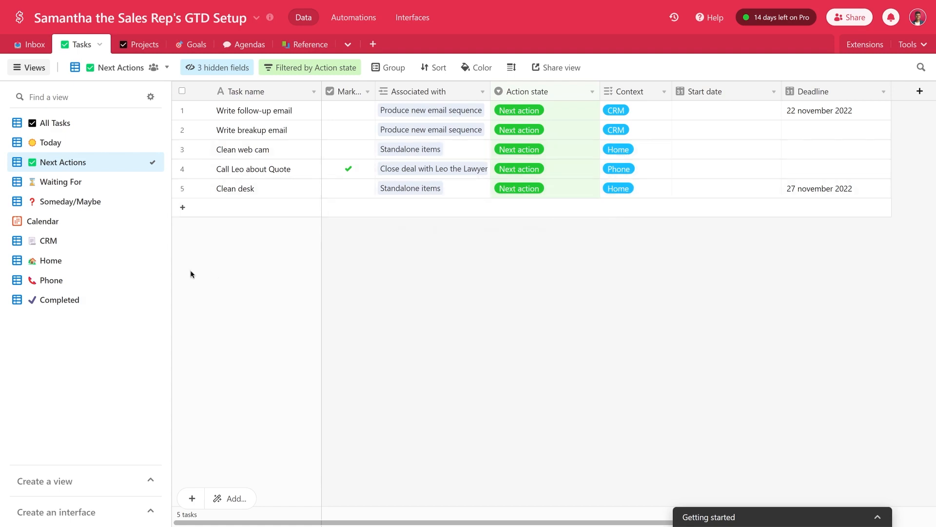
# Review the Home, Phone and CRM context views of the Tasks table, including the Home view's filter conditions
pyautogui.moveTo(115, 267)
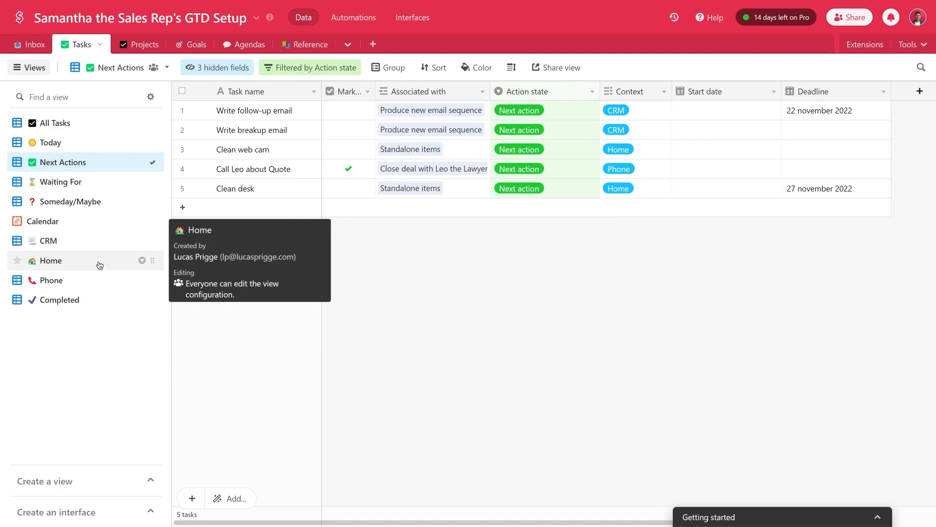
pyautogui.click(99, 265)
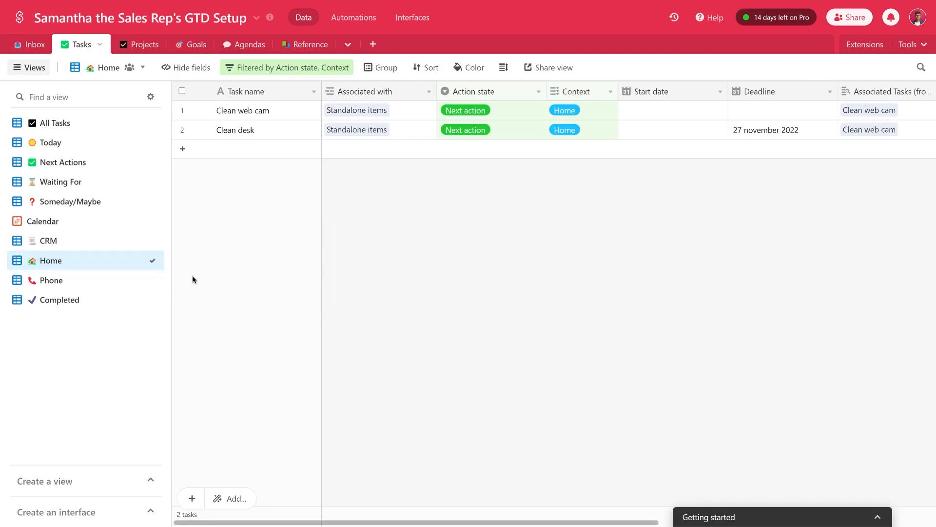
pyautogui.click(269, 68)
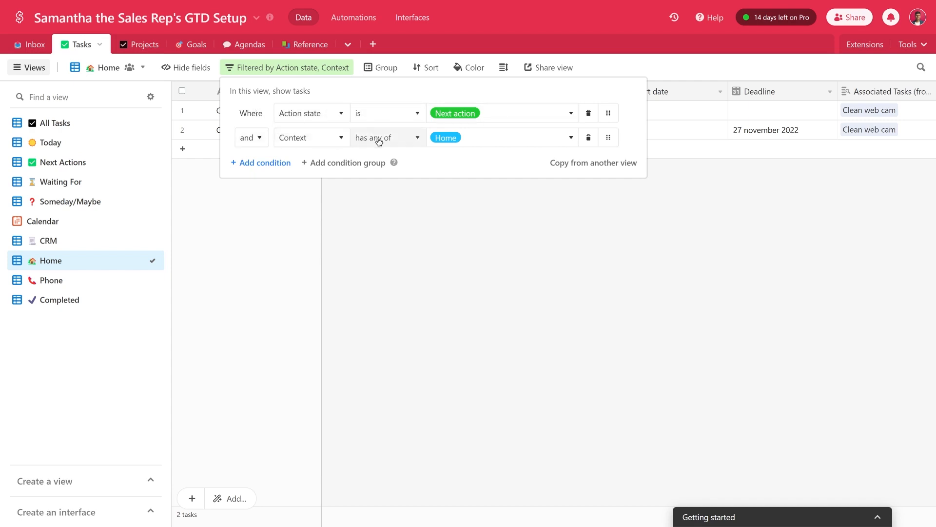
pyautogui.click(468, 252)
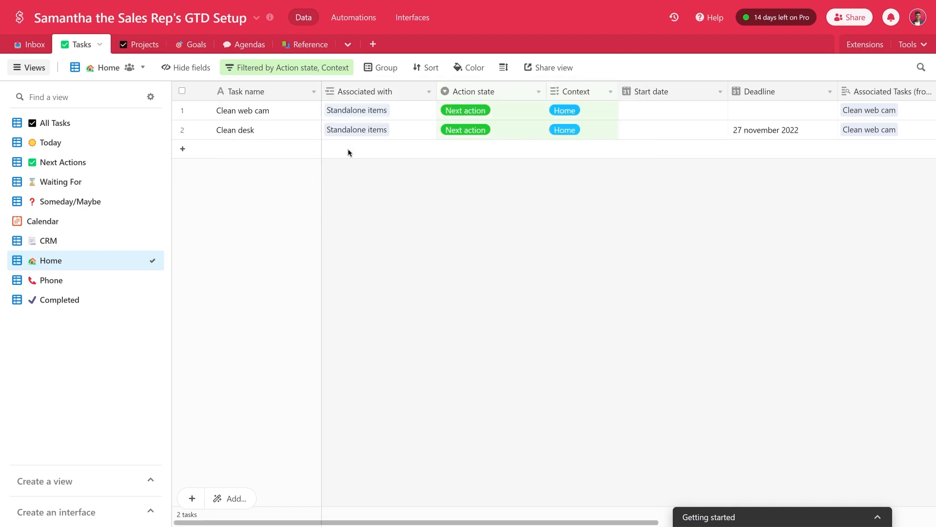
pyautogui.click(82, 278)
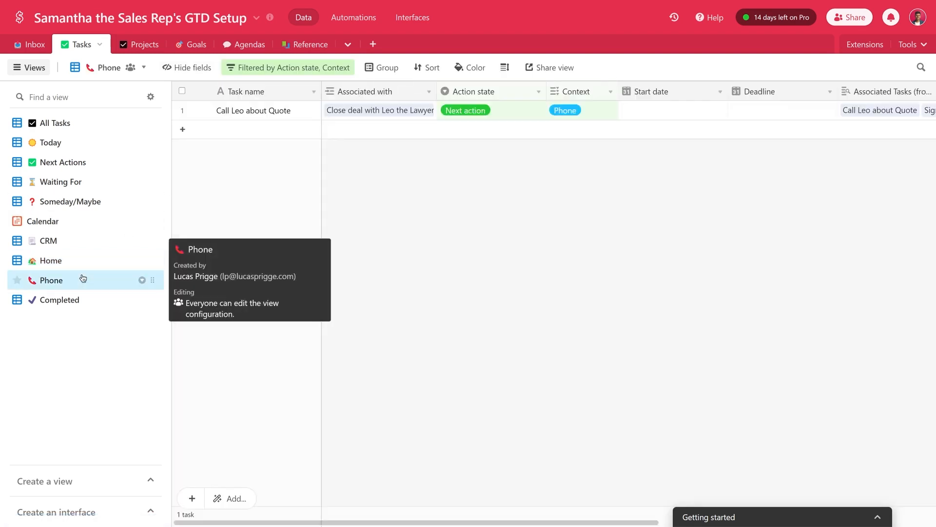
pyautogui.click(78, 249)
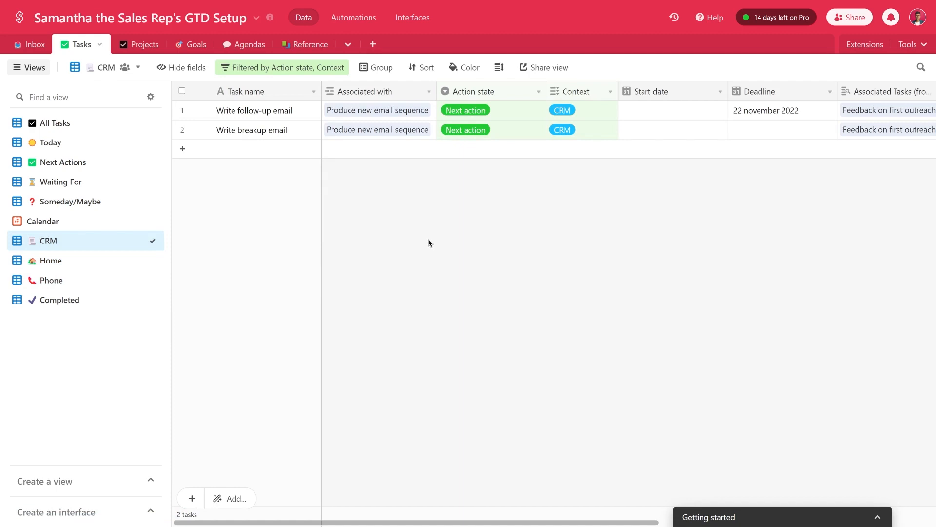
# In the Home view, move the Mark Complete field directly after Task name and narrow its column
pyautogui.click(106, 255)
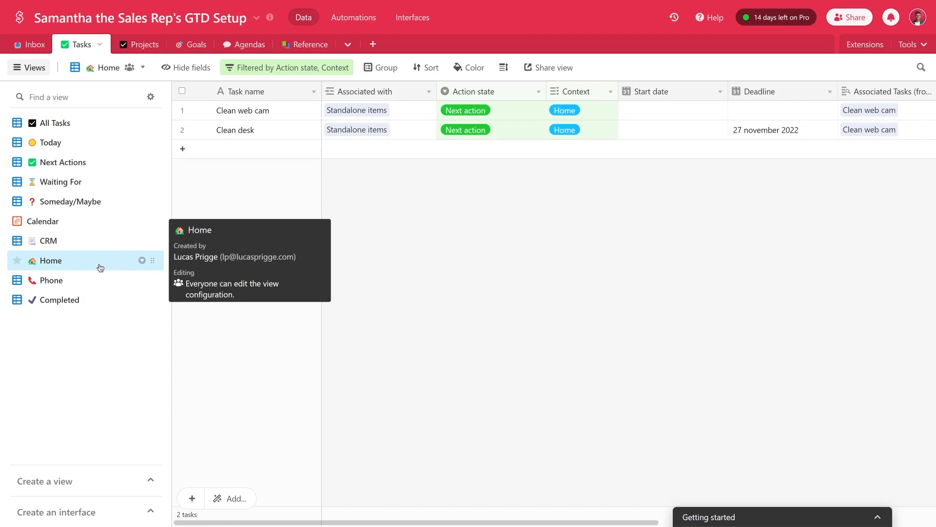
pyautogui.moveTo(407, 525); pyautogui.dragTo(664, 524)
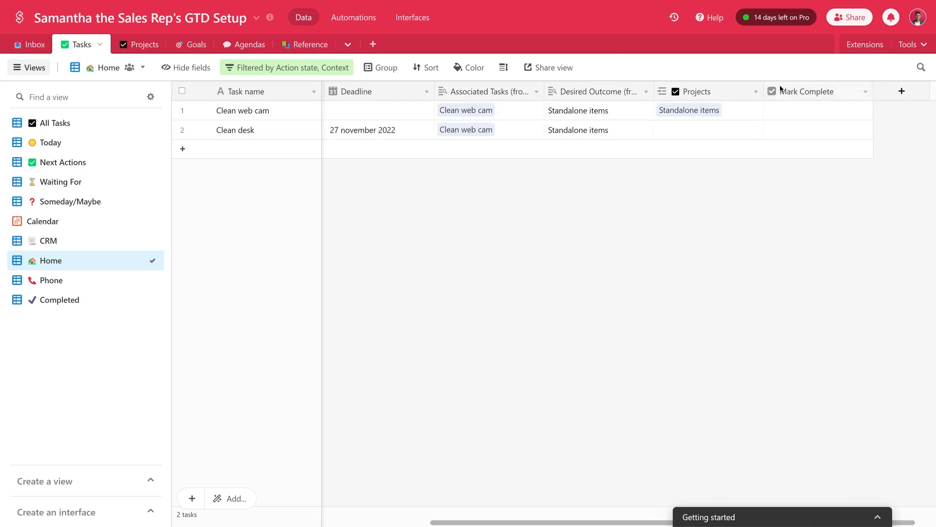
pyautogui.moveTo(781, 90); pyautogui.dragTo(325, 92)
pyautogui.moveTo(422, 92); pyautogui.dragTo(354, 95)
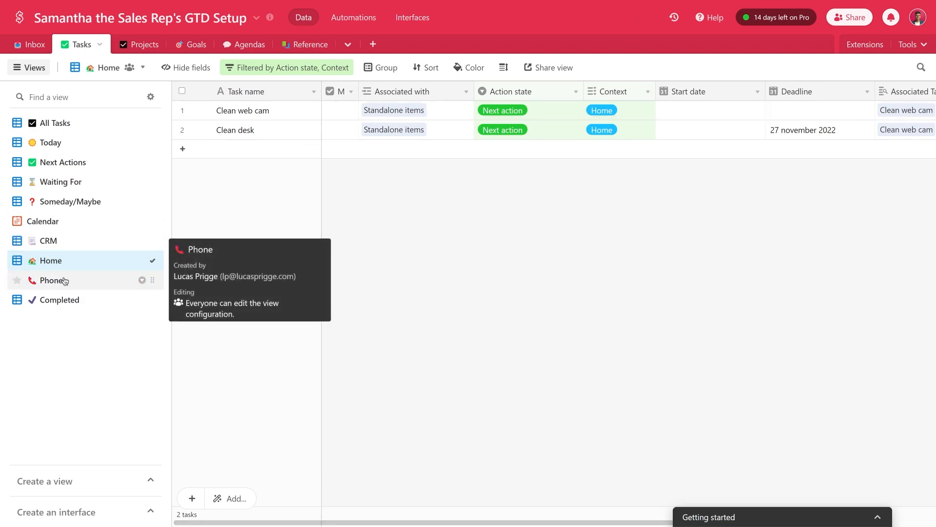
# Mark "Clean web cam" and "Clean desk" complete, and add a Home view filter condition requiring Mark Complete to be unchecked
pyautogui.click(341, 111)
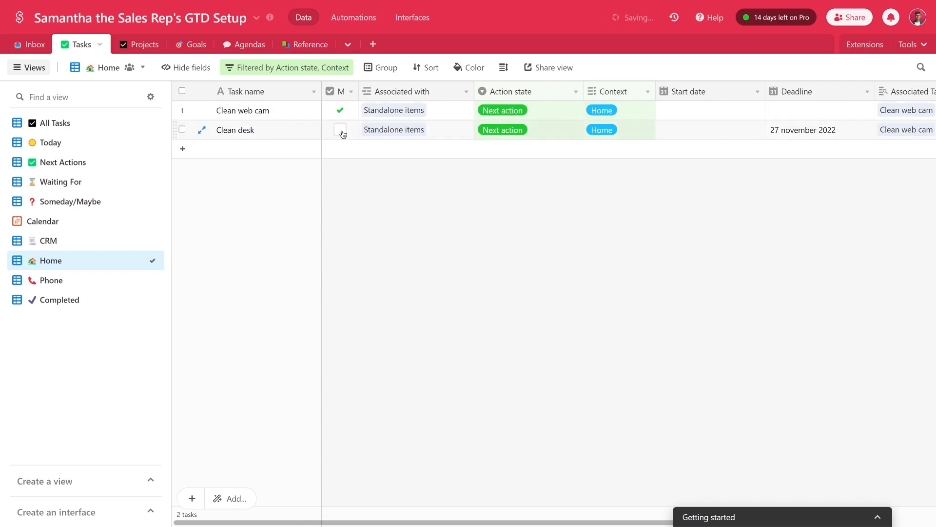
pyautogui.click(344, 130)
pyautogui.click(303, 72)
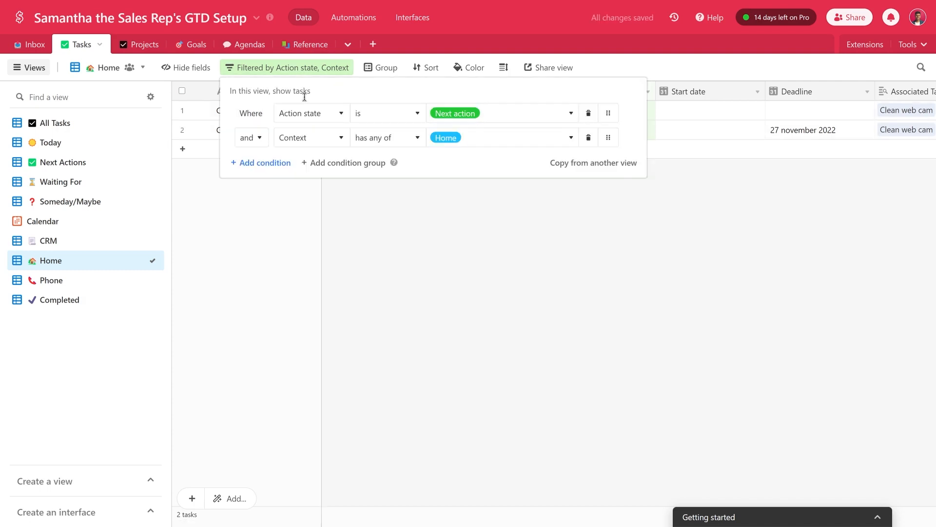
pyautogui.click(278, 164)
pyautogui.click(310, 163)
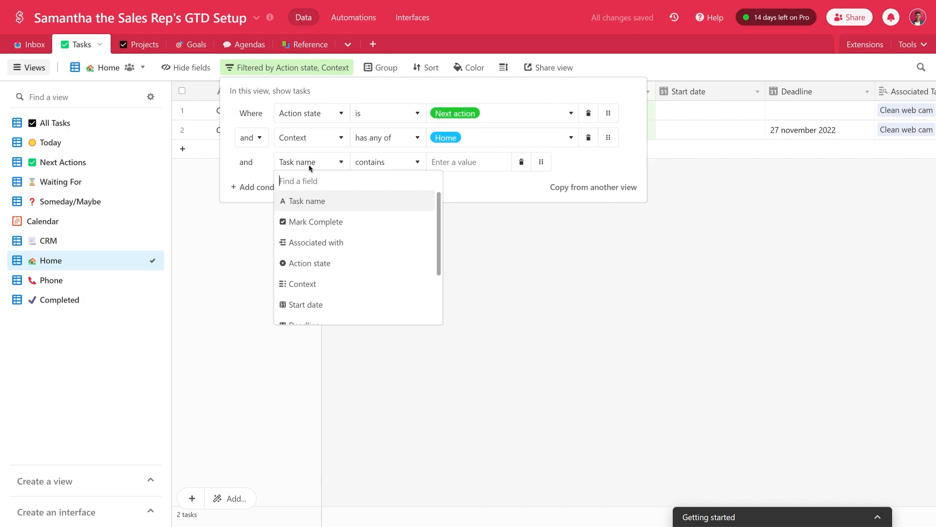
pyautogui.click(322, 222)
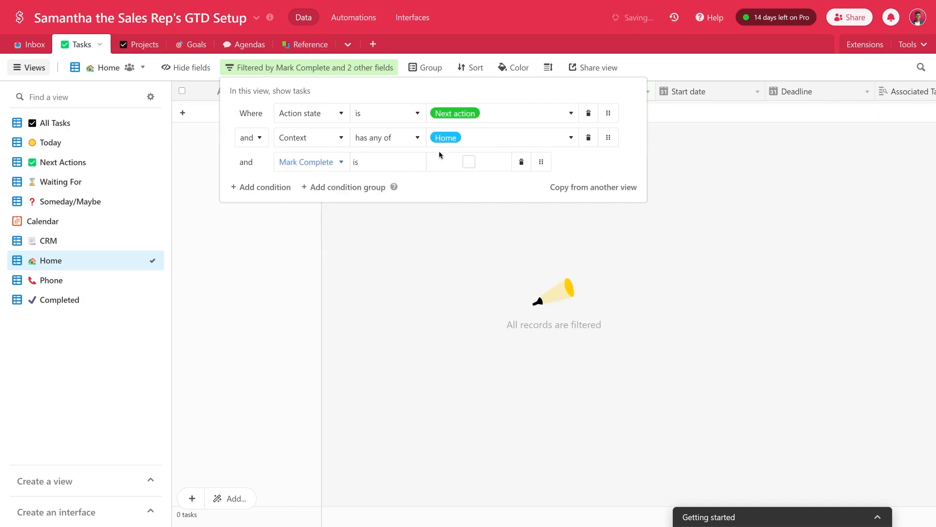
pyautogui.click(427, 223)
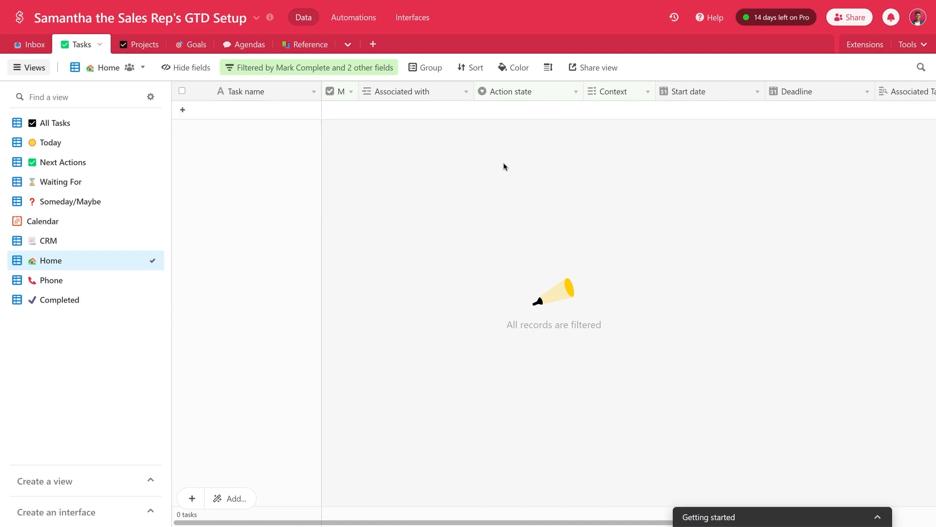
# Check the Completed view's tasks and the Mark Complete filter condition behind it
pyautogui.click(52, 302)
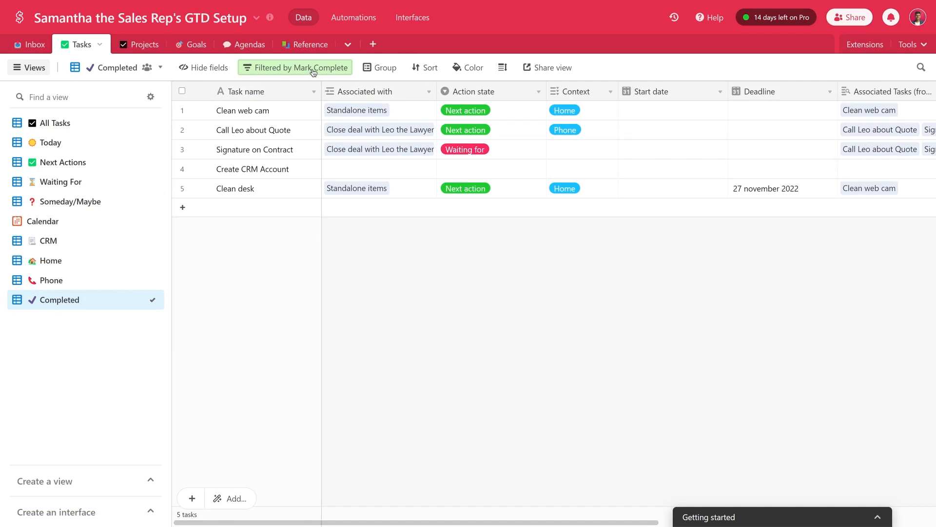
pyautogui.click(314, 74)
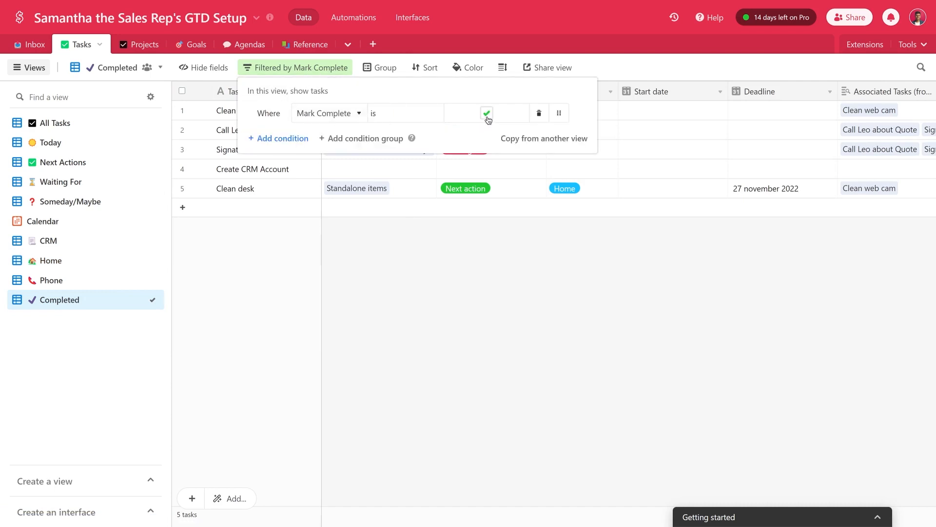
pyautogui.click(475, 239)
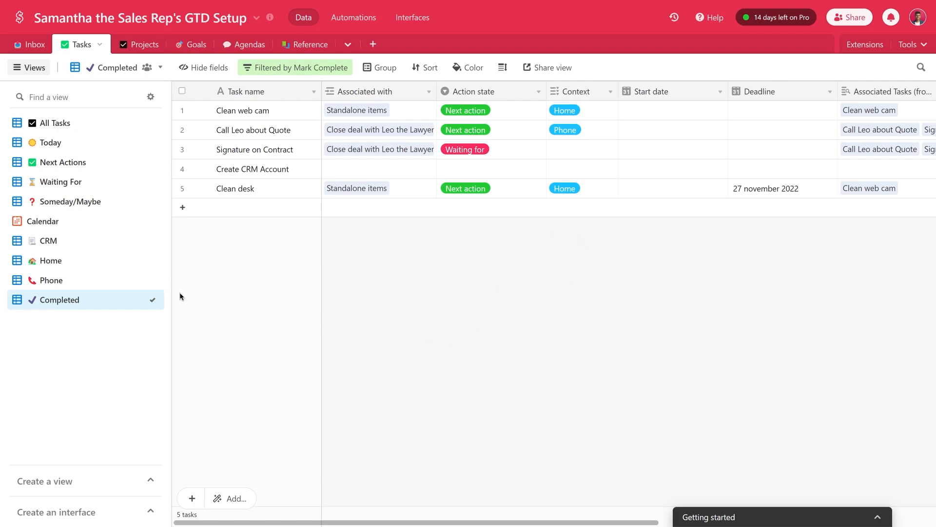
pyautogui.moveTo(308, 525)
pyautogui.mouseDown()
pyautogui.moveTo(382, 523)
pyautogui.moveTo(309, 511)
pyautogui.mouseUp()
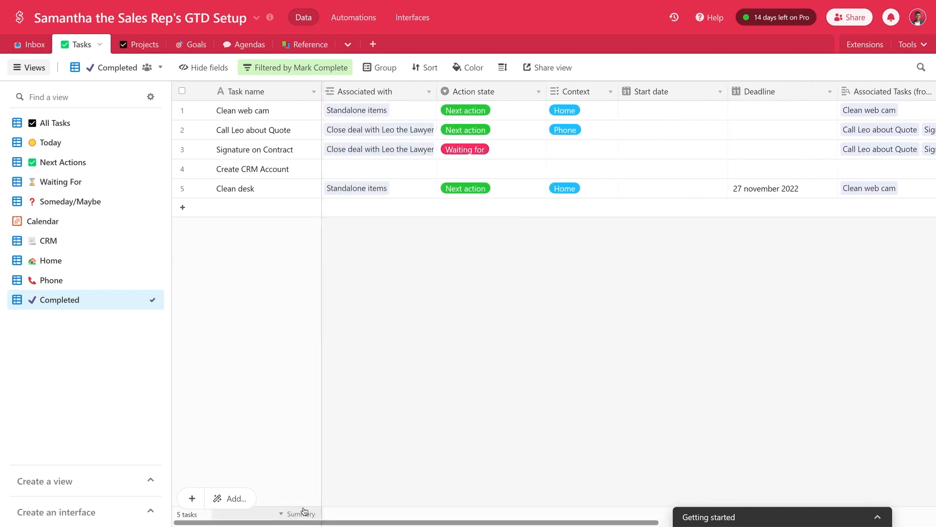